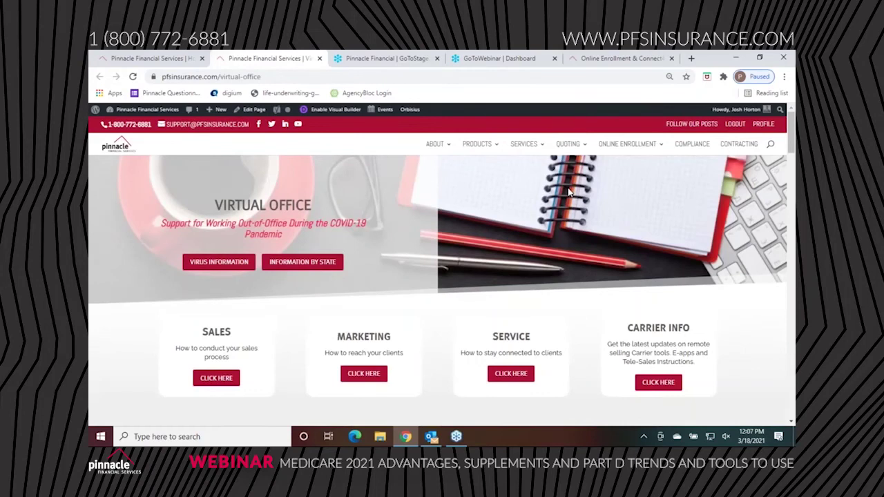
Look through the Virtual Office page's COVID-19, Sales and Marketing resources
scroll(570, 192, down, 1)
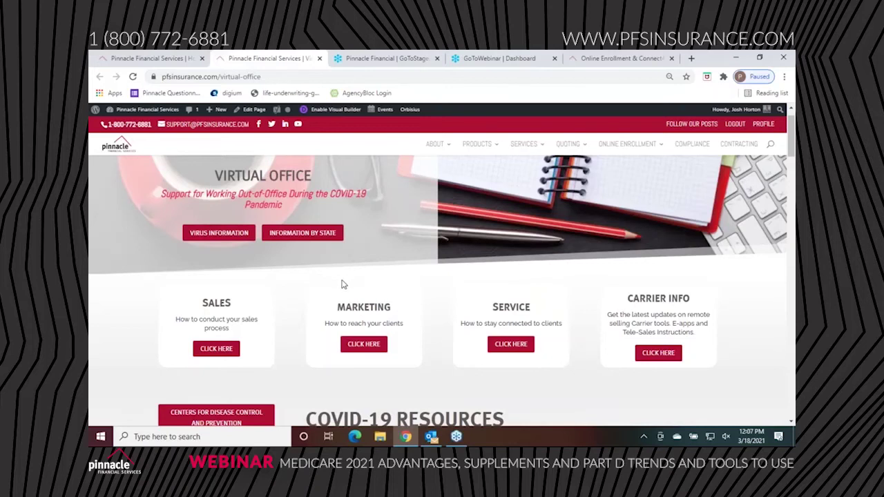
scroll(344, 284, down, 5)
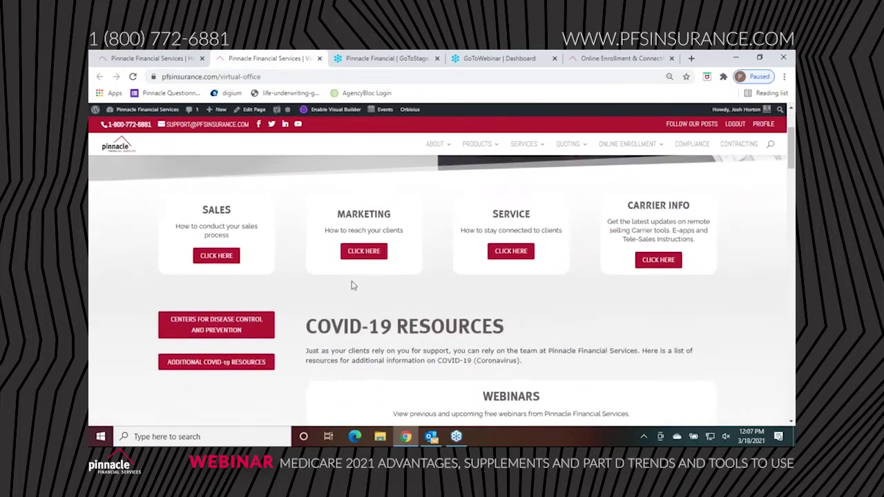
scroll(442, 286, down, 3)
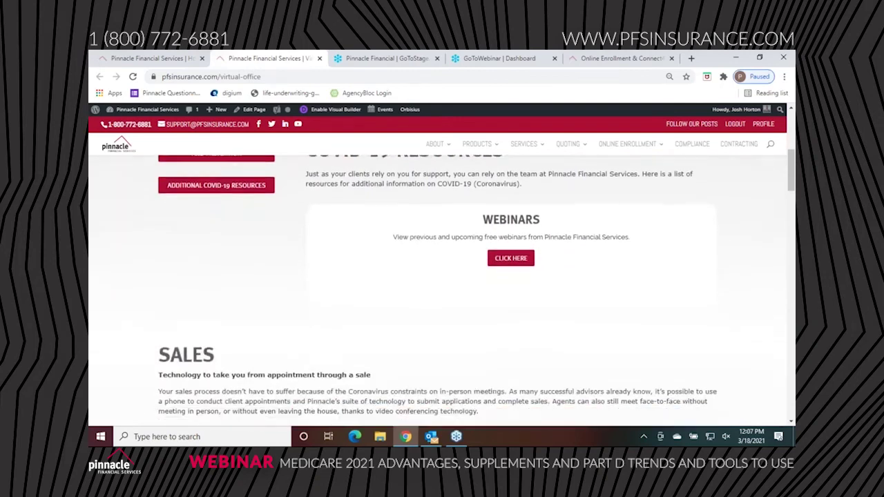
scroll(441, 286, up, 2)
scroll(321, 272, up, 2)
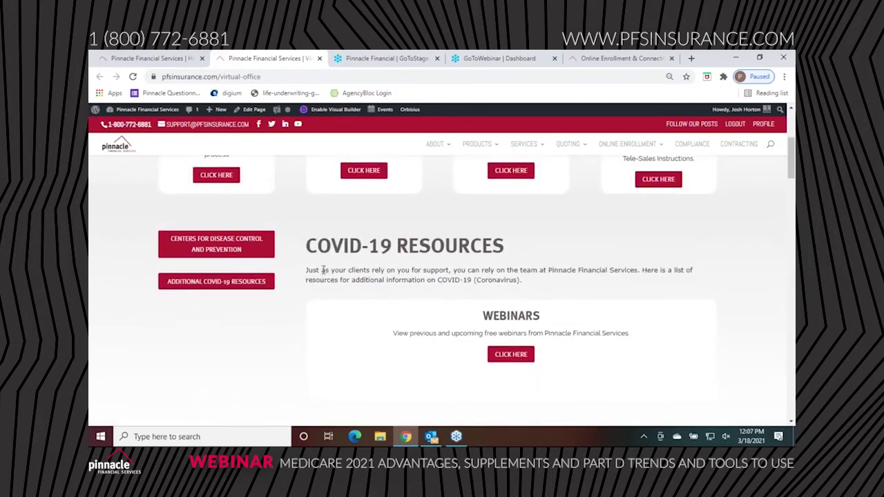
scroll(322, 275, down, 4)
scroll(321, 275, down, 4)
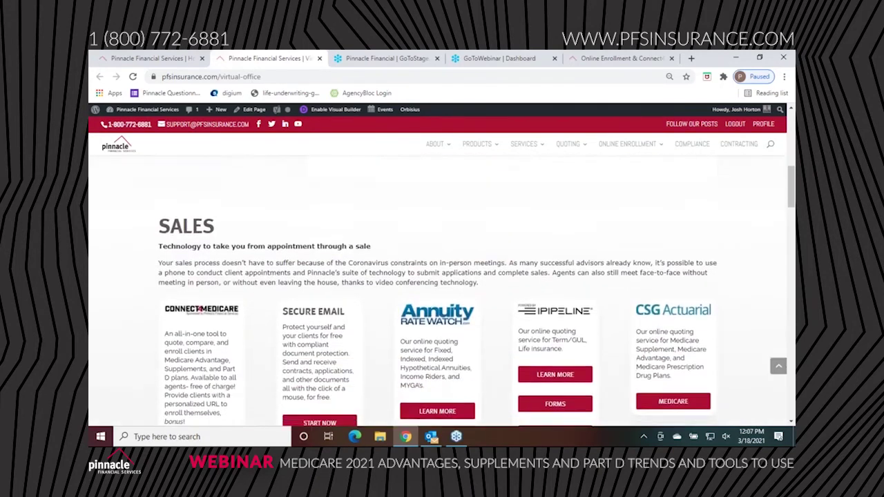
scroll(442, 290, down, 4)
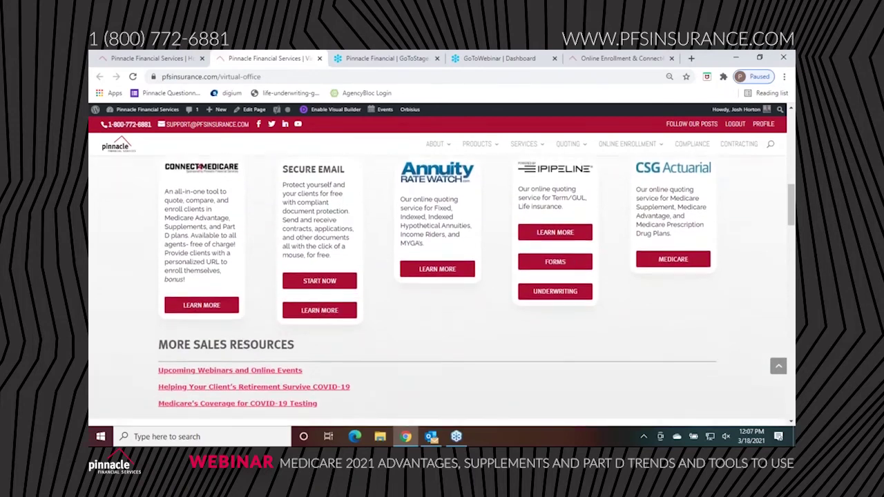
scroll(442, 290, down, 1)
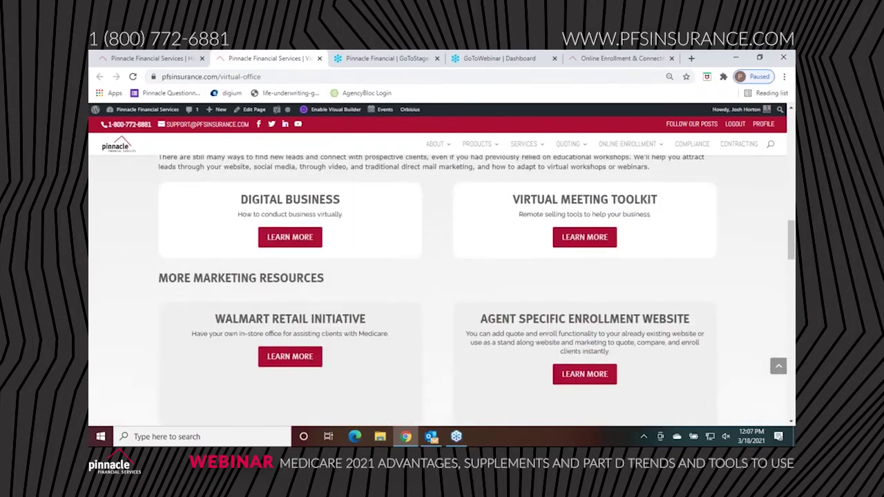
scroll(200, 216, up, 5)
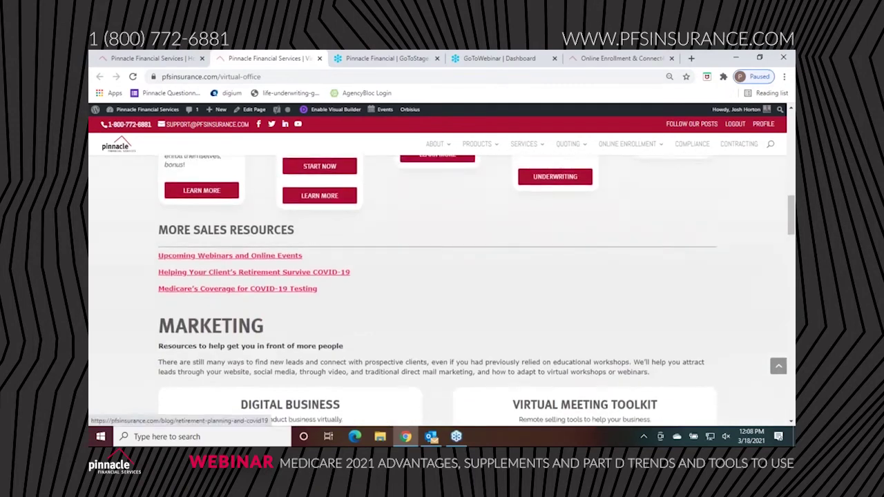
scroll(200, 216, up, 6)
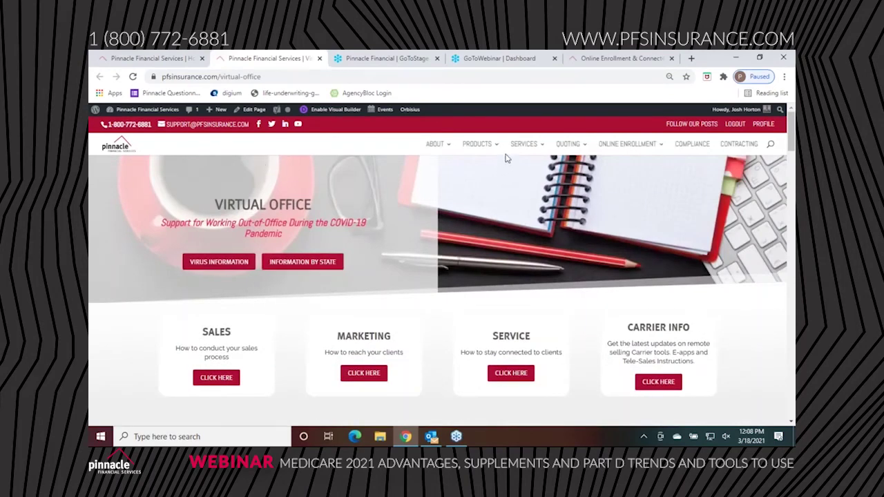
Go to the site's Medicare quoting section, launch the Medicare quote tool and dismiss the tab-grouping tip
mouse_move(506, 157)
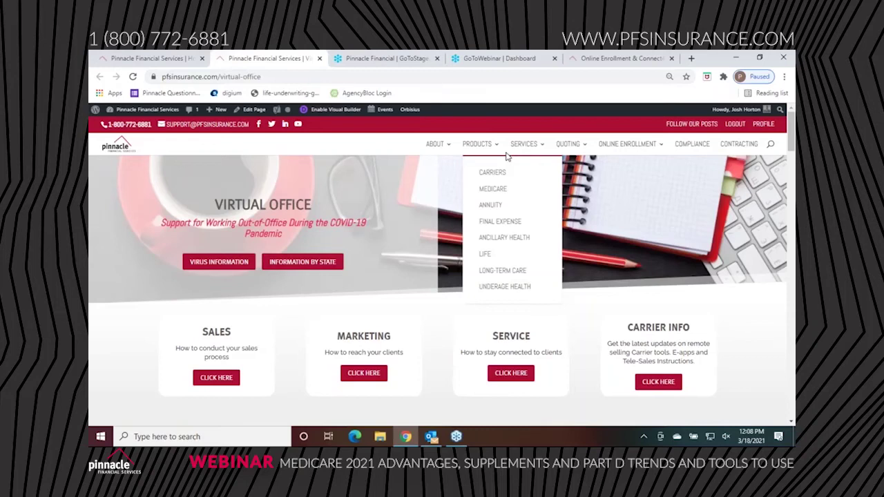
mouse_move(552, 148)
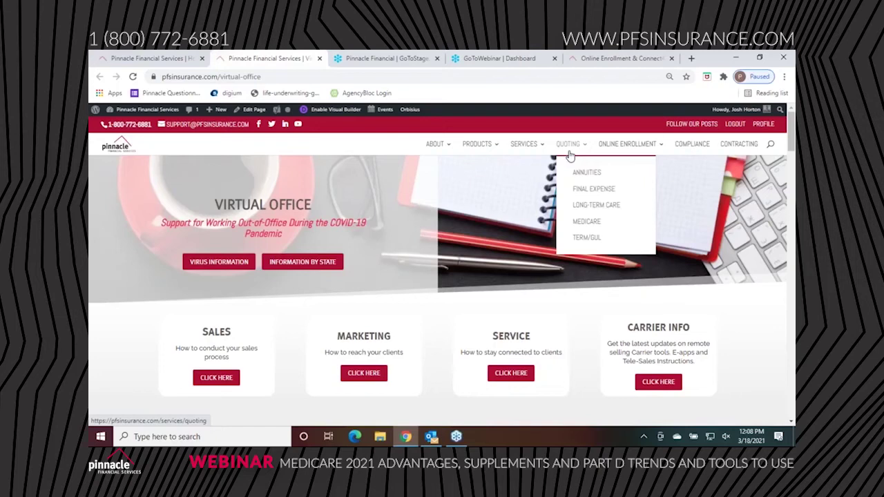
click(598, 221)
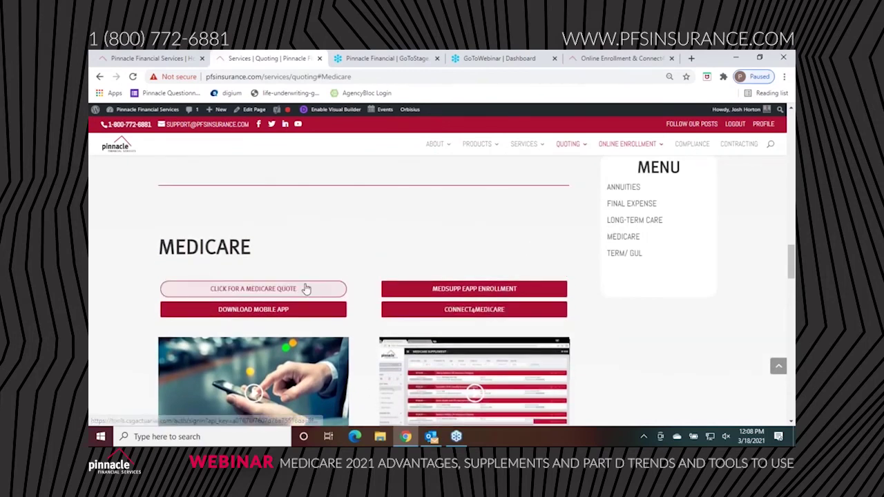
click(306, 289)
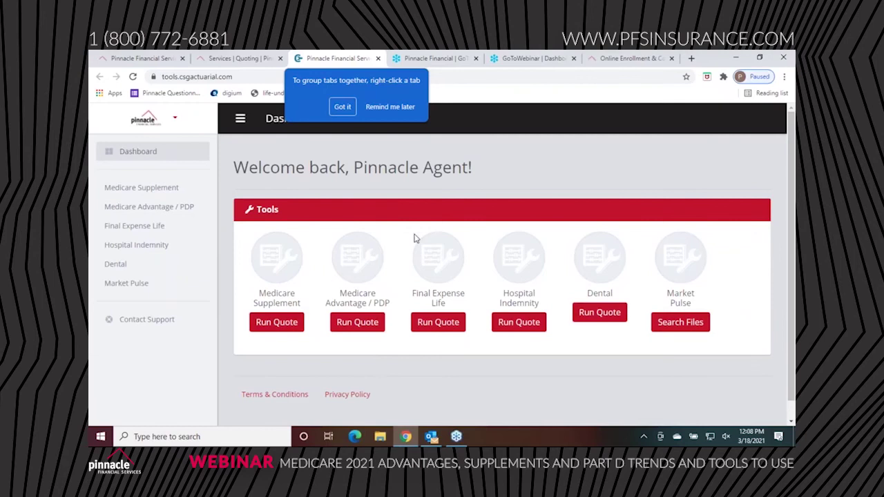
click(377, 108)
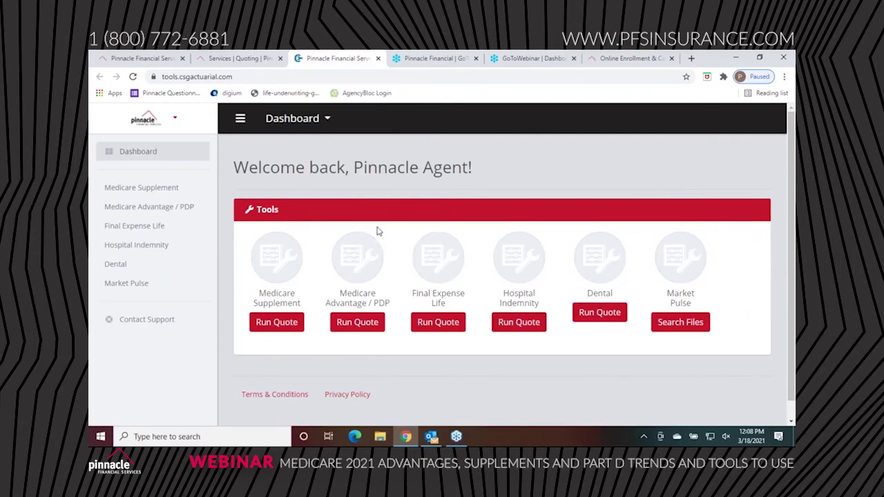
Start a Medicare Supplement quote and enter zip code 18974
scroll(373, 235, down, 1)
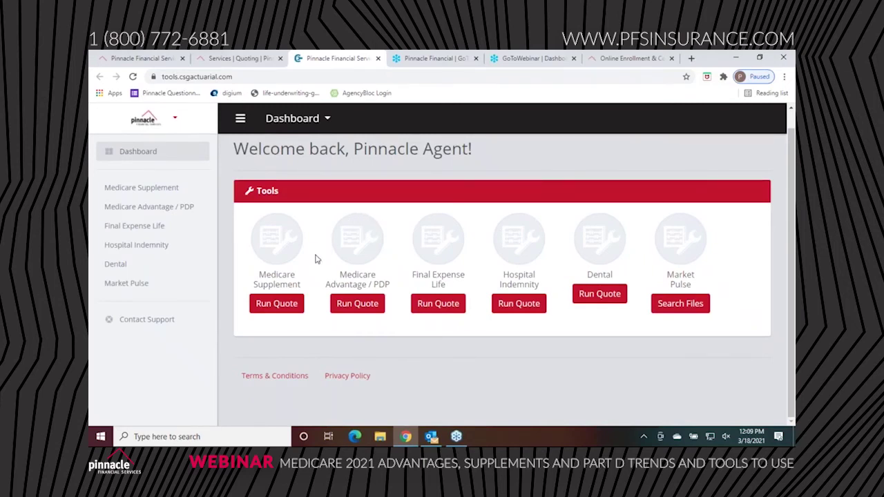
click(275, 307)
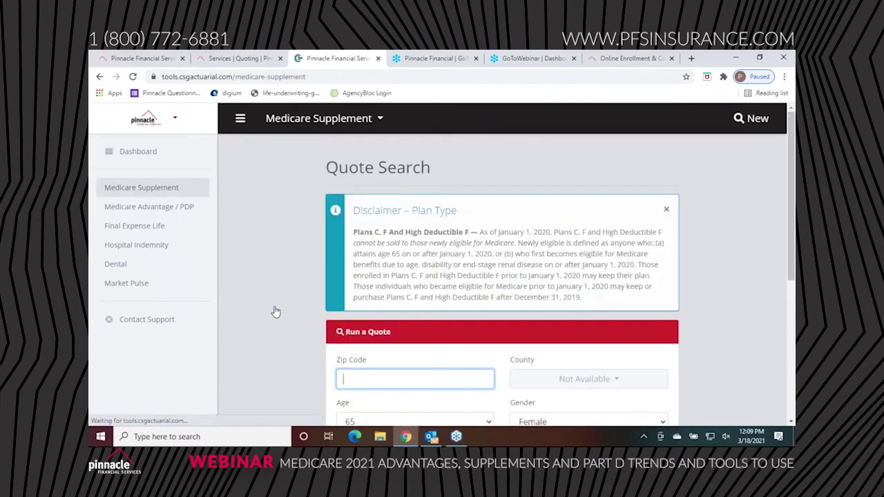
scroll(338, 286, down, 2)
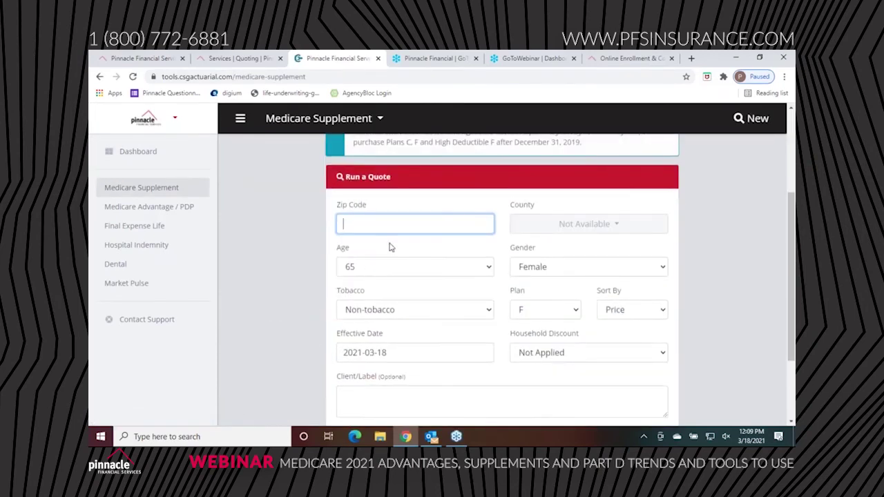
text(18974)
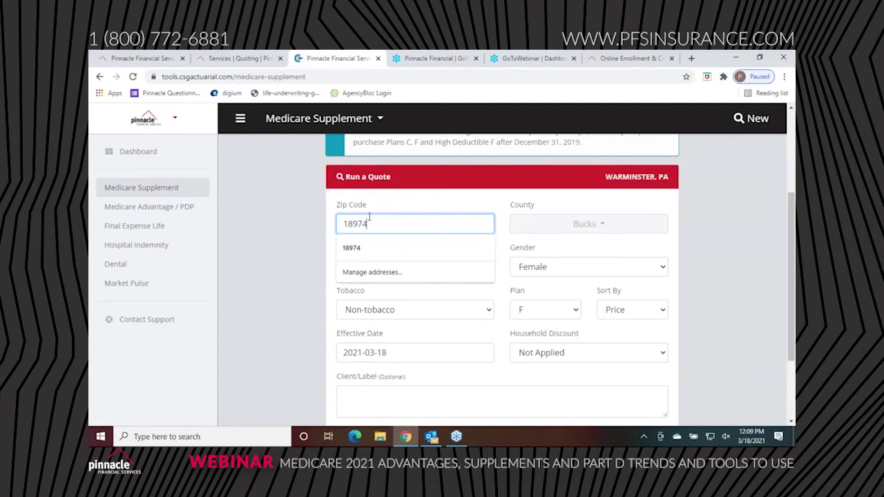
click(384, 195)
scroll(444, 333, down, 1)
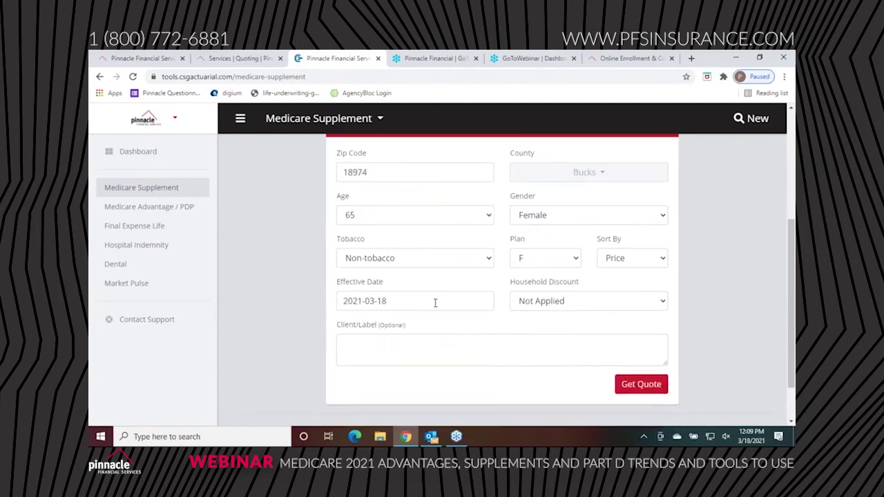
Set the quote's effective date to 2021-04-01
click(434, 296)
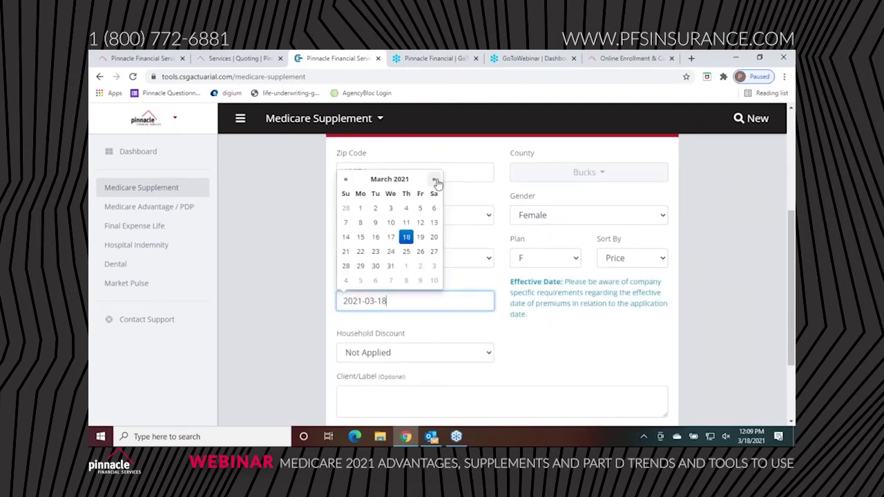
click(433, 178)
click(405, 207)
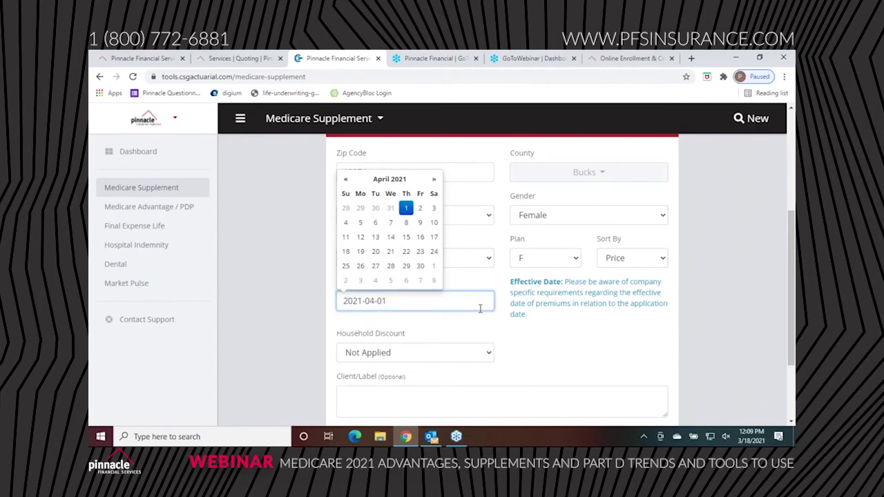
click(540, 349)
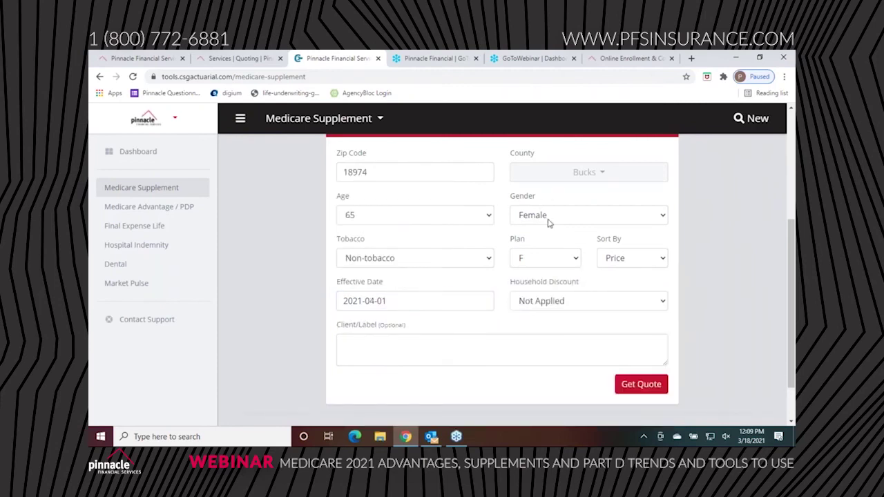
Choose Plan G and run the Medicare Supplement quote
click(551, 259)
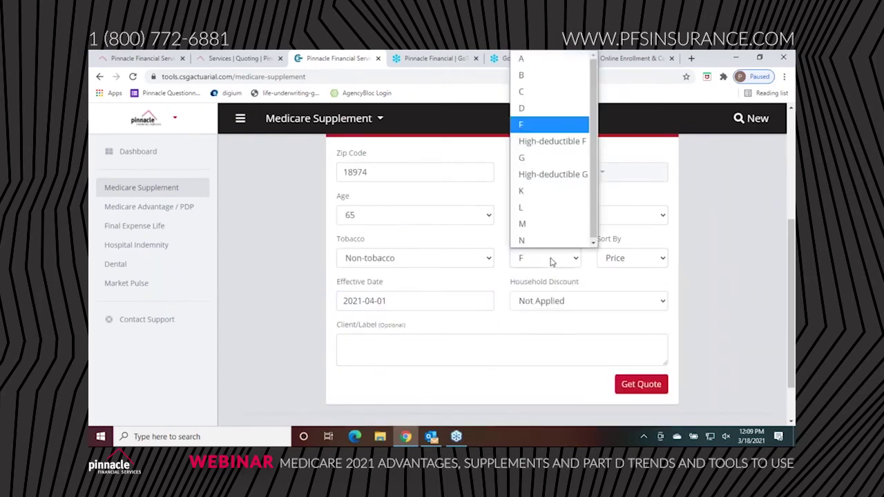
click(540, 159)
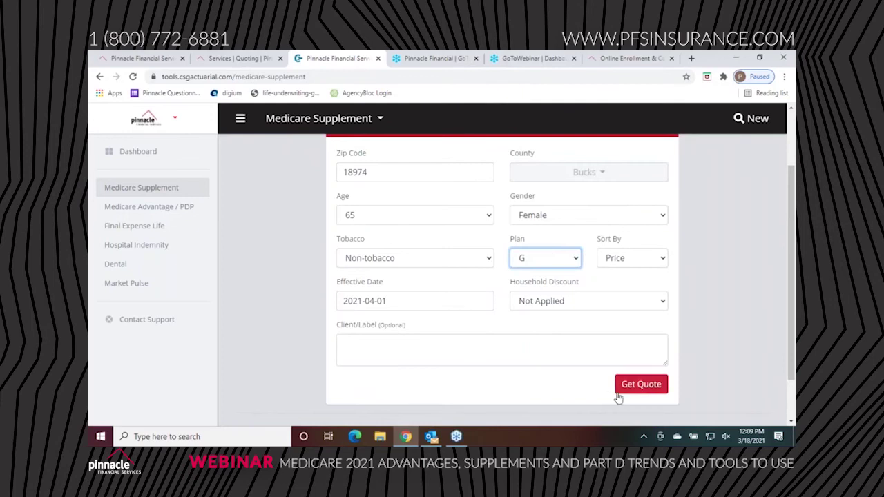
click(639, 388)
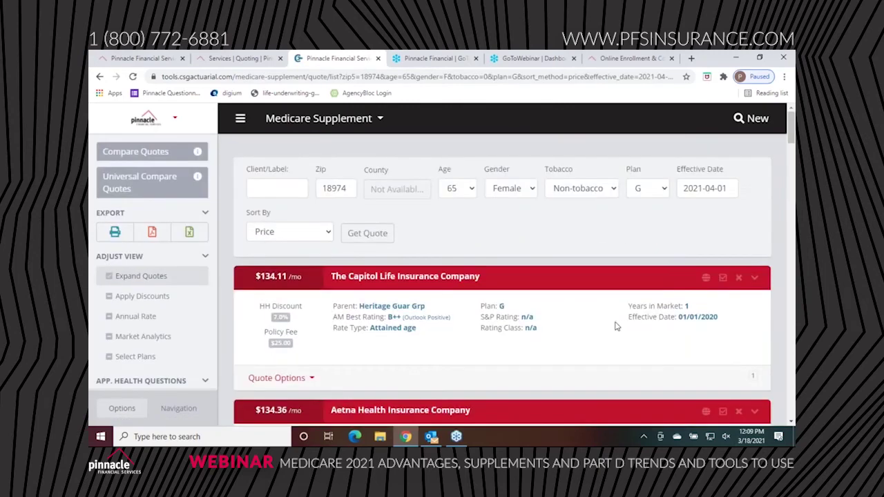
Select the Capitol Life, Aetna Health and Lumico Life Plan G quotes for comparison
scroll(615, 327, down, 3)
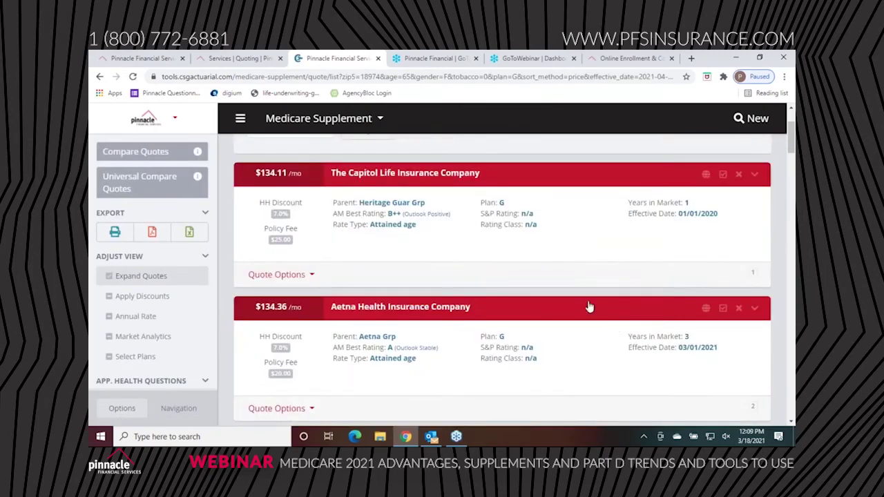
scroll(516, 233, down, 4)
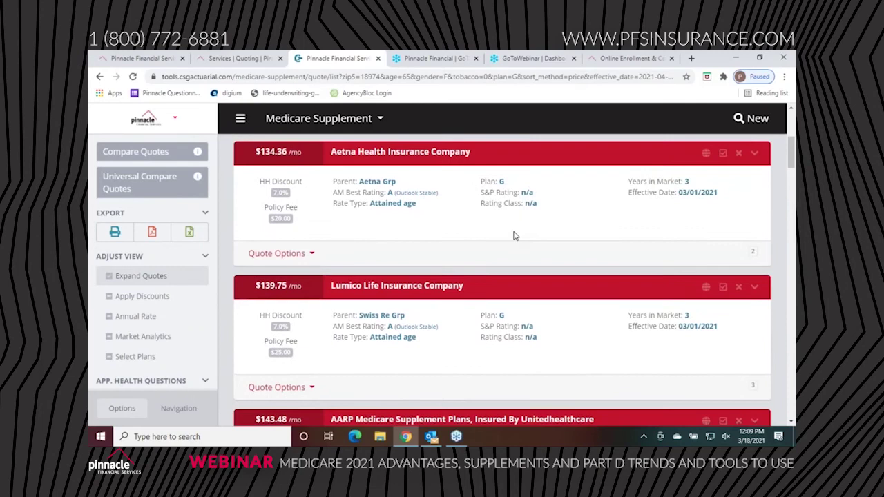
scroll(513, 235, down, 1)
scroll(513, 235, up, 5)
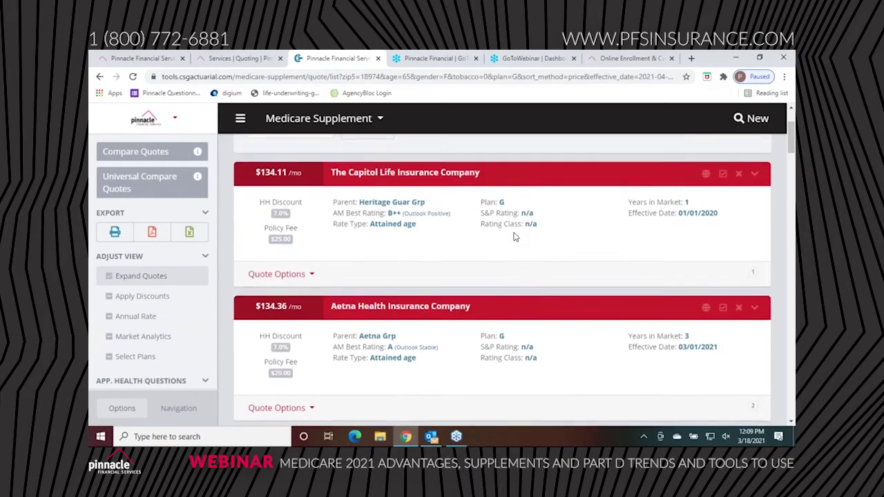
scroll(513, 238, up, 3)
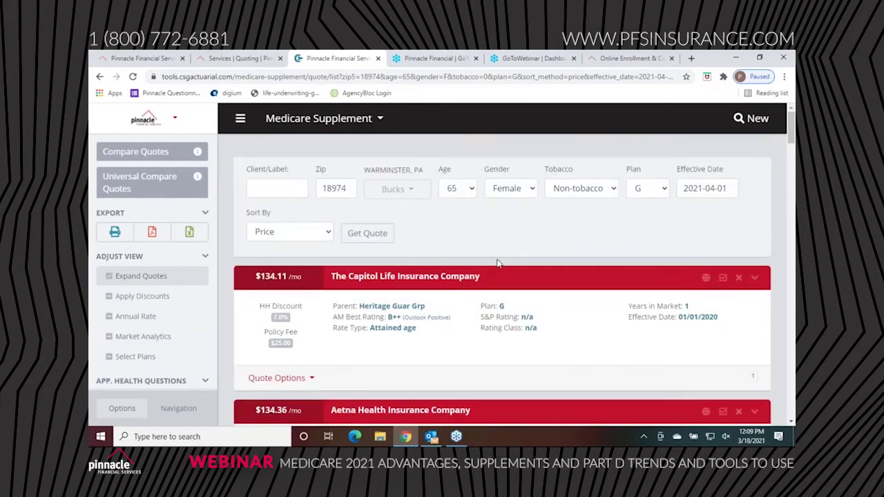
click(494, 283)
scroll(493, 282, down, 4)
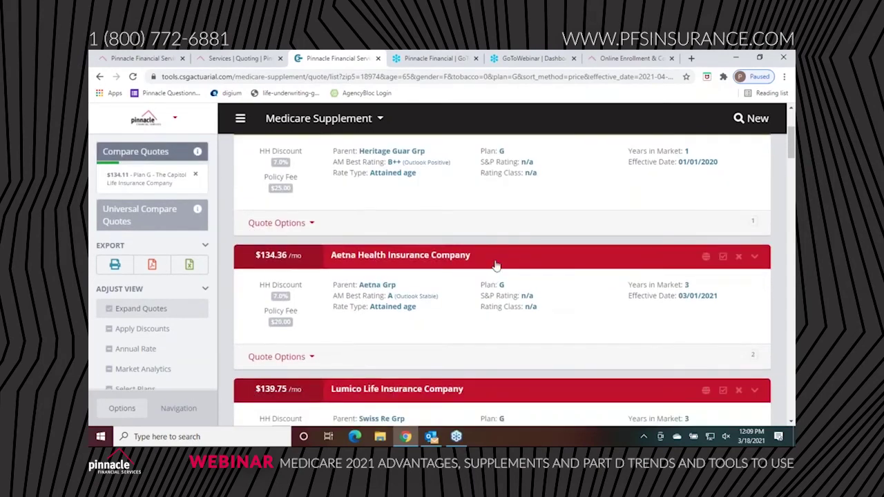
click(495, 259)
click(511, 395)
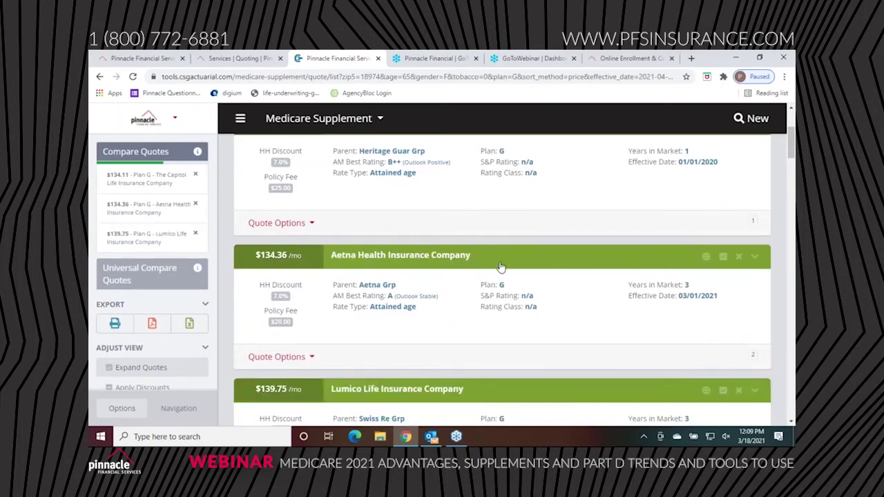
click(553, 394)
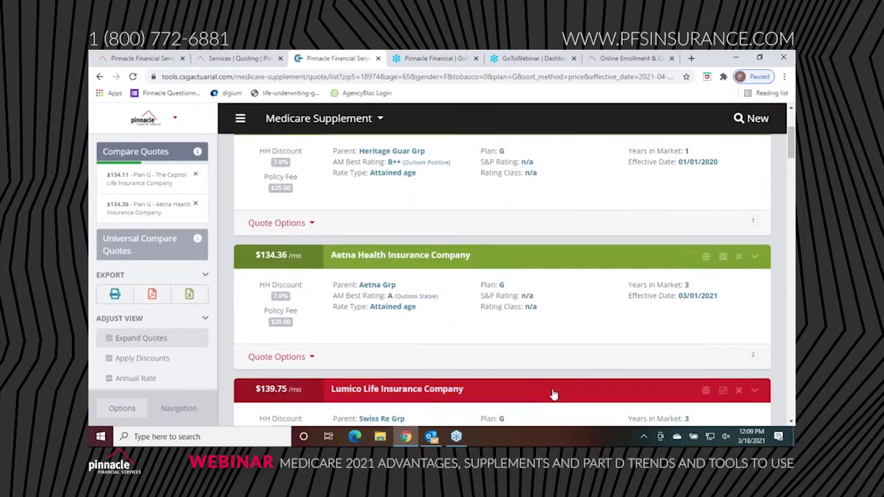
click(553, 394)
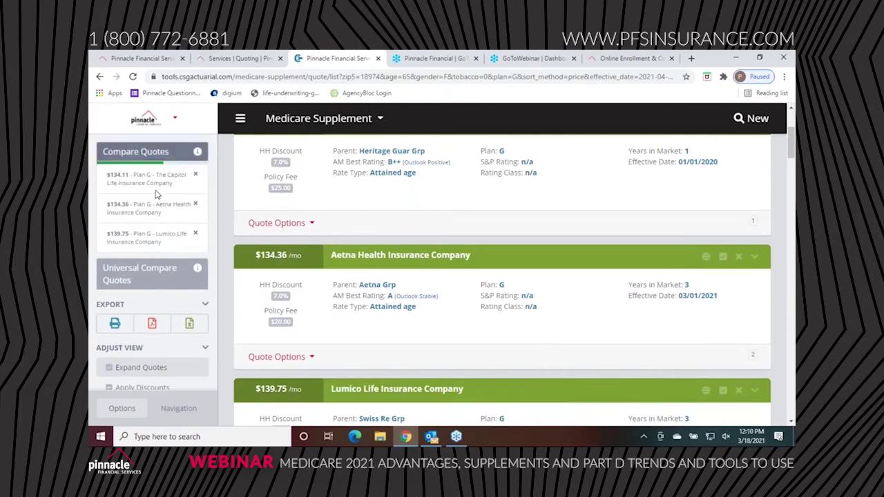
Open the side-by-side comparison of the three selected quotes and review their rates and details
click(140, 155)
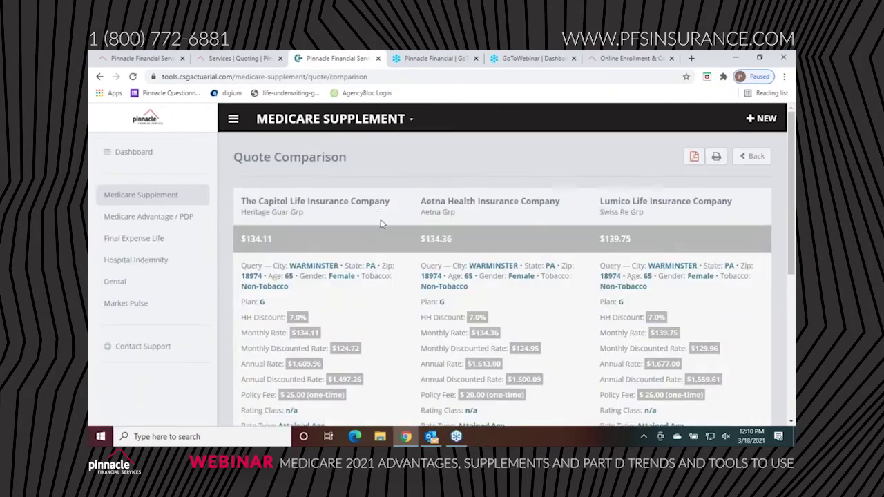
scroll(379, 219, down, 1)
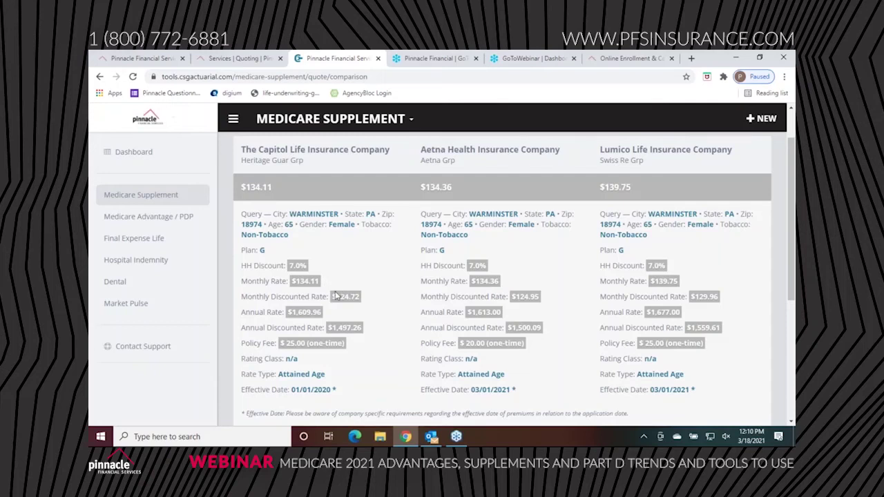
Export the quote comparison to PDF with plan details included, and remember that setting
scroll(335, 295, up, 1)
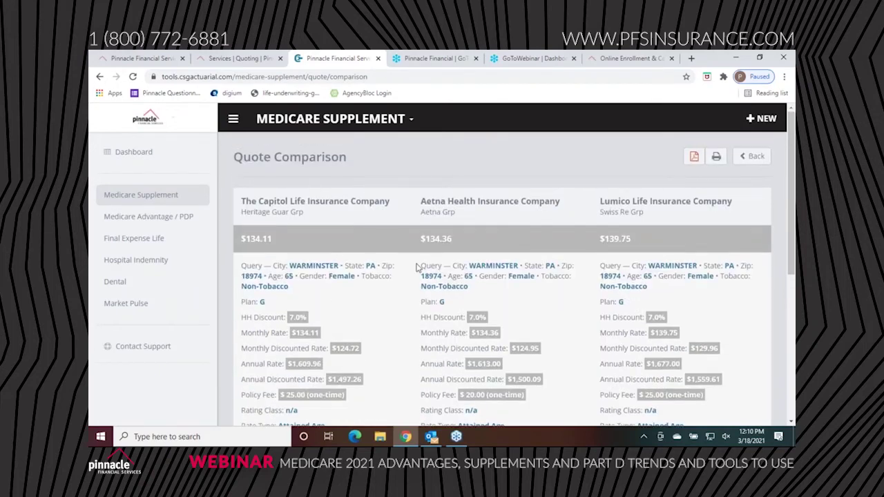
click(693, 158)
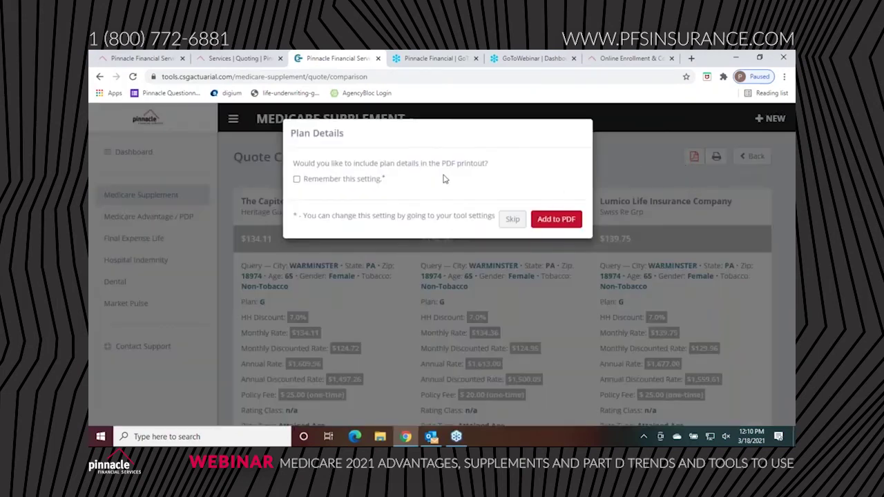
click(358, 179)
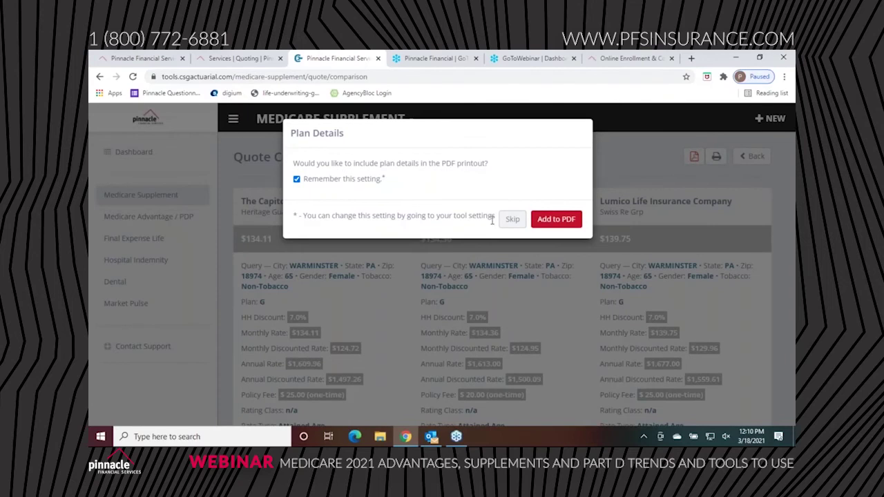
click(566, 222)
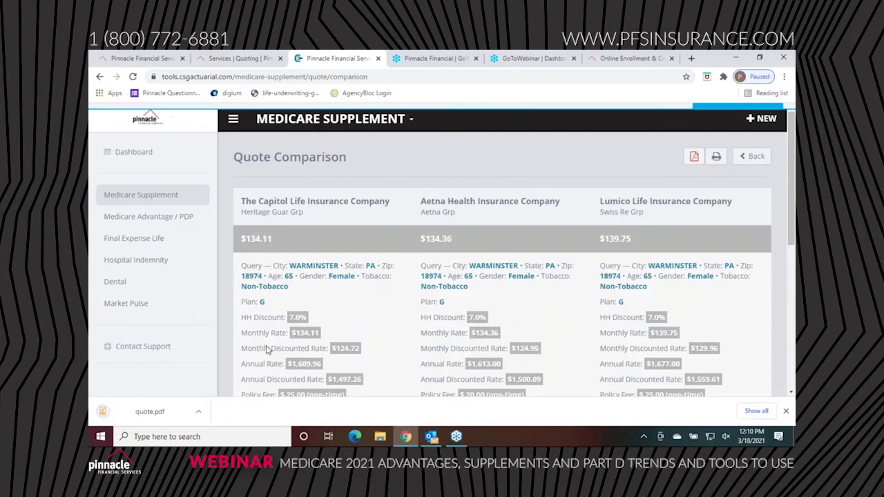
Open the downloaded quote.pdf, review its comparison and Plan G details pages, and close it
click(160, 412)
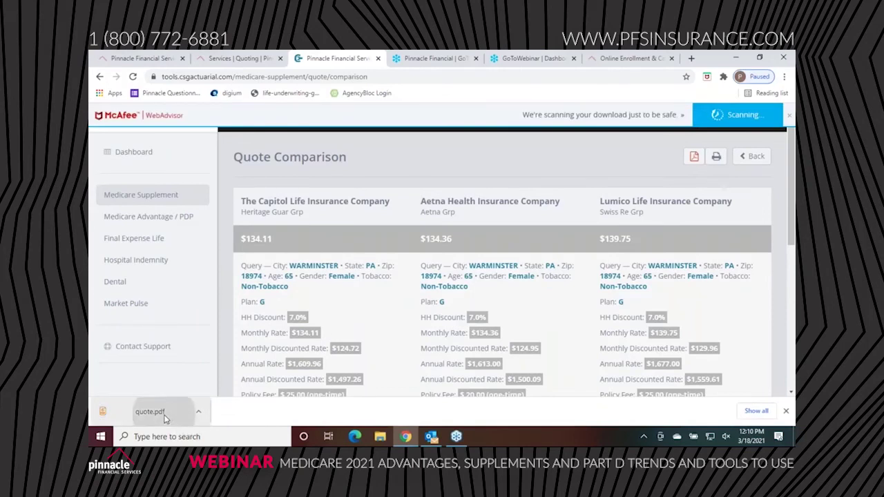
scroll(434, 252, down, 15)
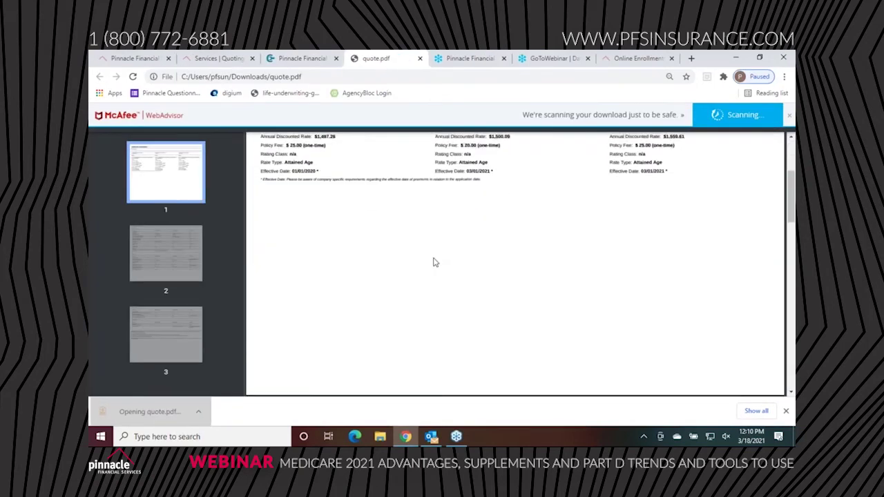
scroll(432, 269, down, 5)
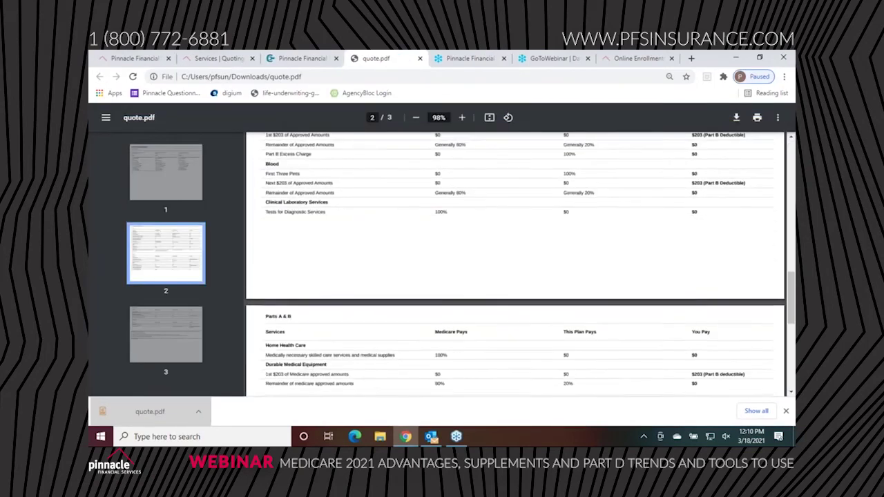
scroll(431, 269, up, 8)
scroll(432, 269, up, 12)
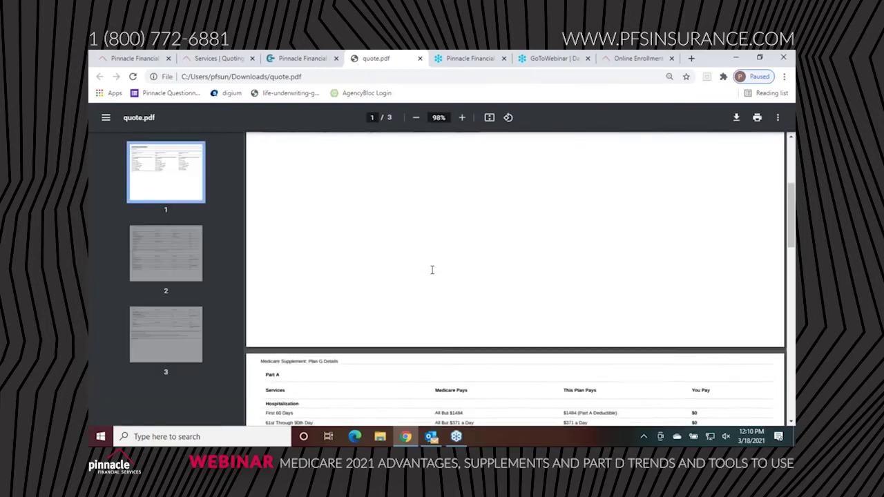
click(419, 58)
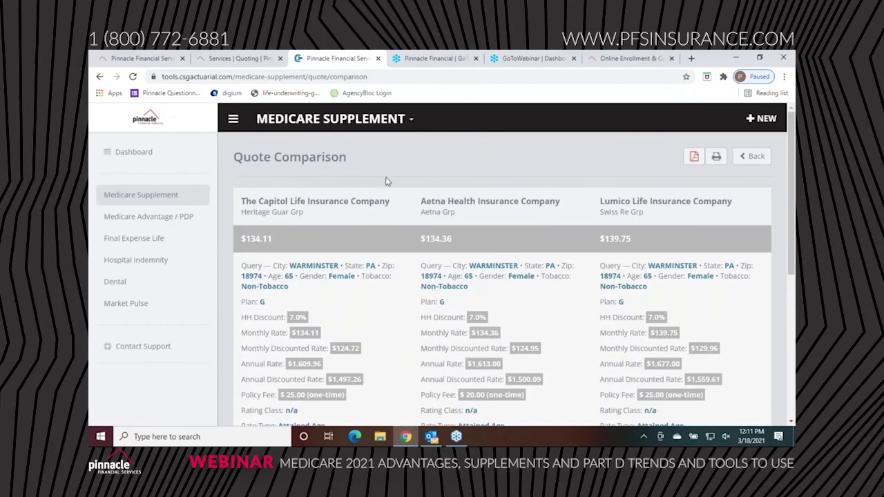
Return from the comparison to the Plan G quote list and review the selected quotes
click(751, 163)
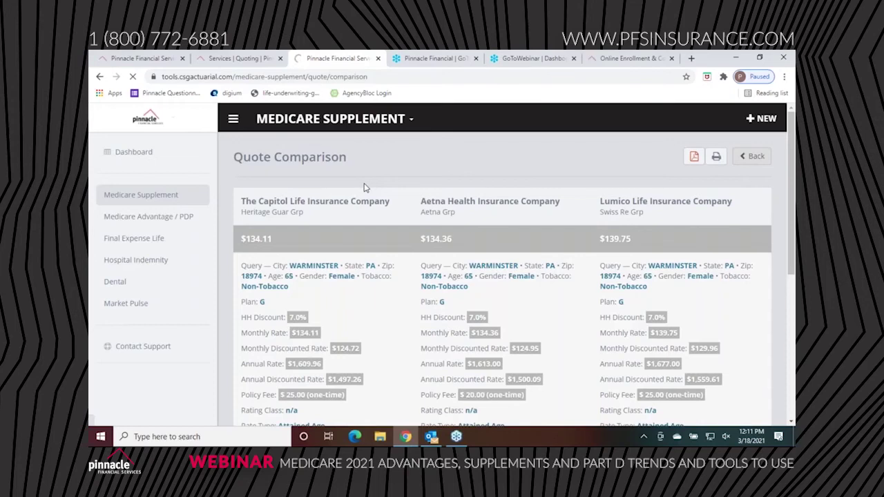
click(745, 164)
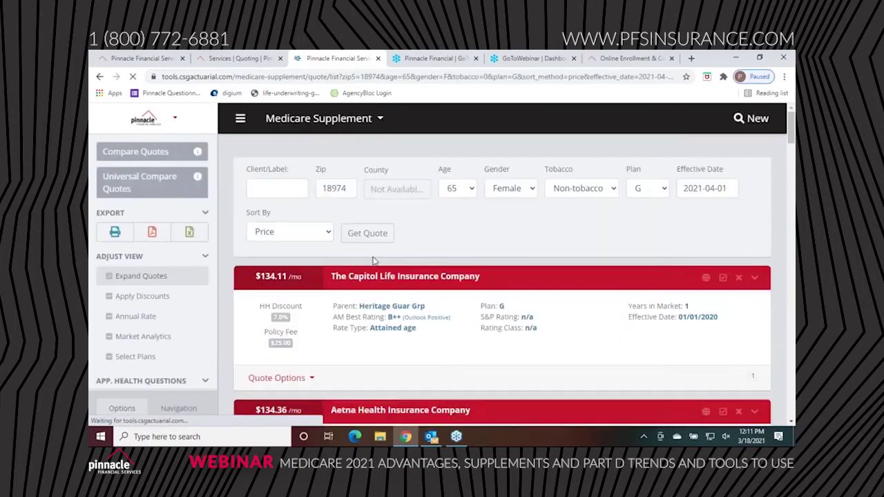
scroll(362, 252, down, 2)
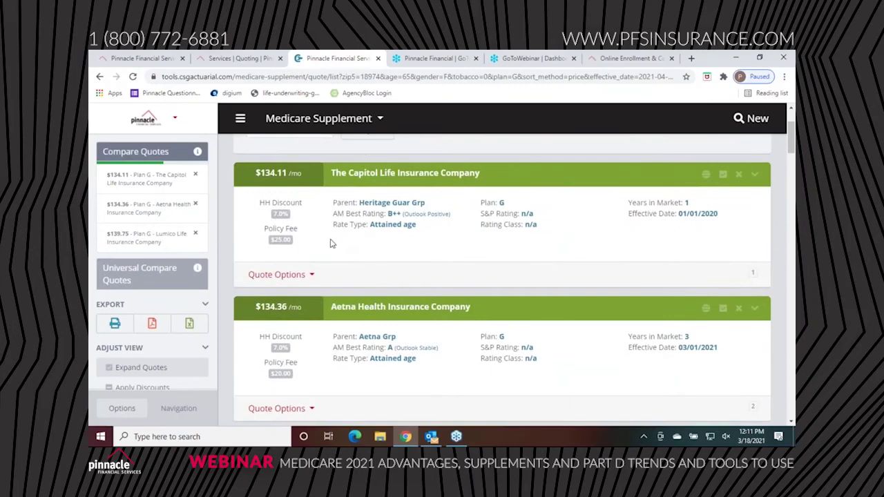
scroll(257, 250, down, 3)
Preview the carriers' monthly Plan G rates with discounts applied
scroll(151, 290, down, 2)
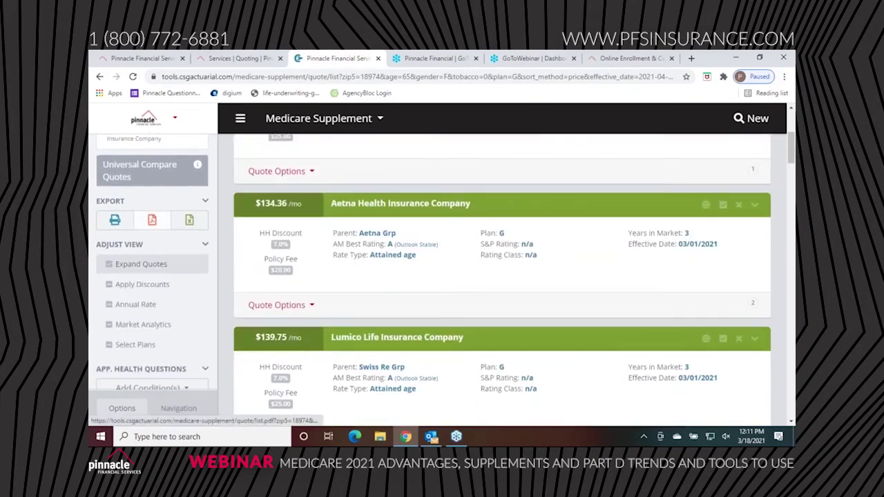
mouse_move(126, 288)
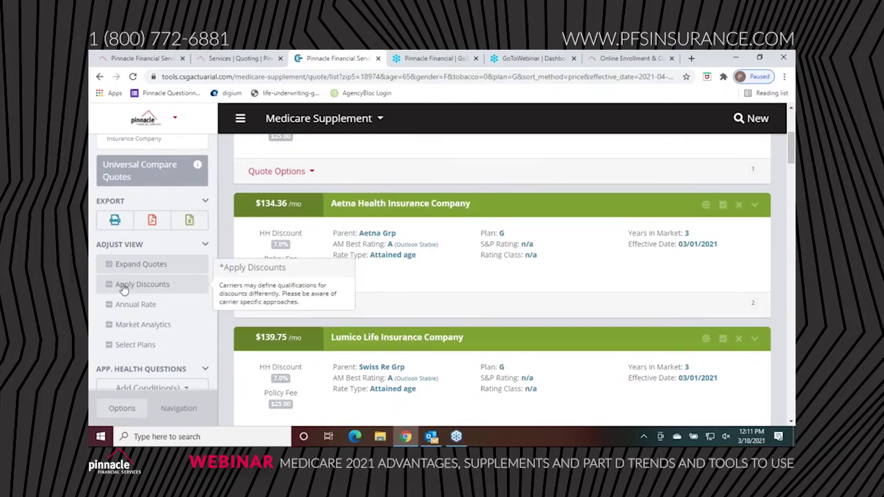
scroll(124, 289, down, 10)
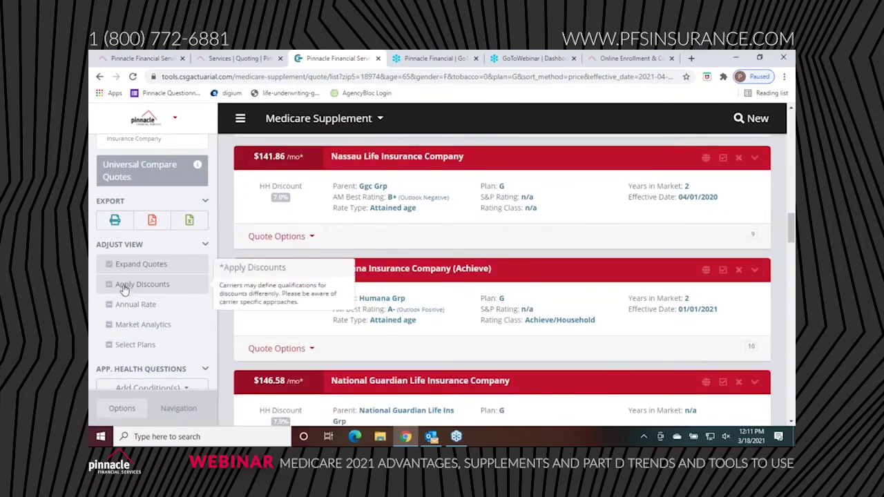
Search the application health conditions for "heart" and add Congestive Heart Failure to the quotes
scroll(131, 276, down, 3)
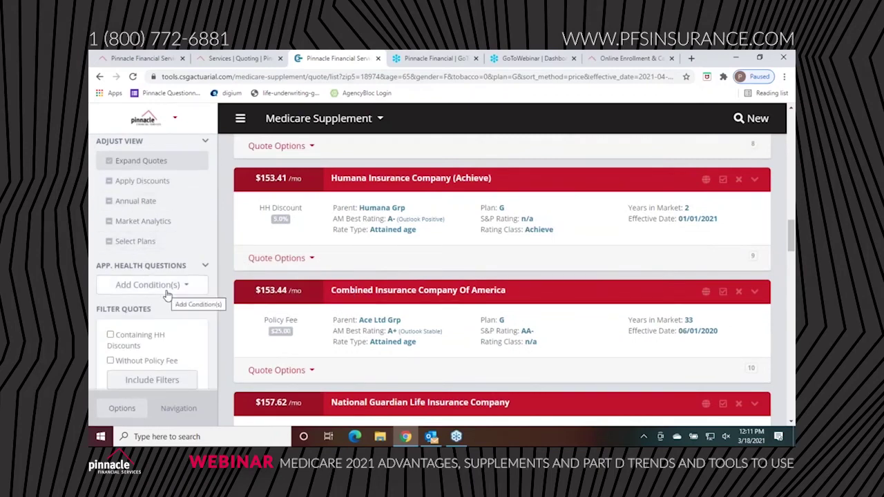
click(166, 291)
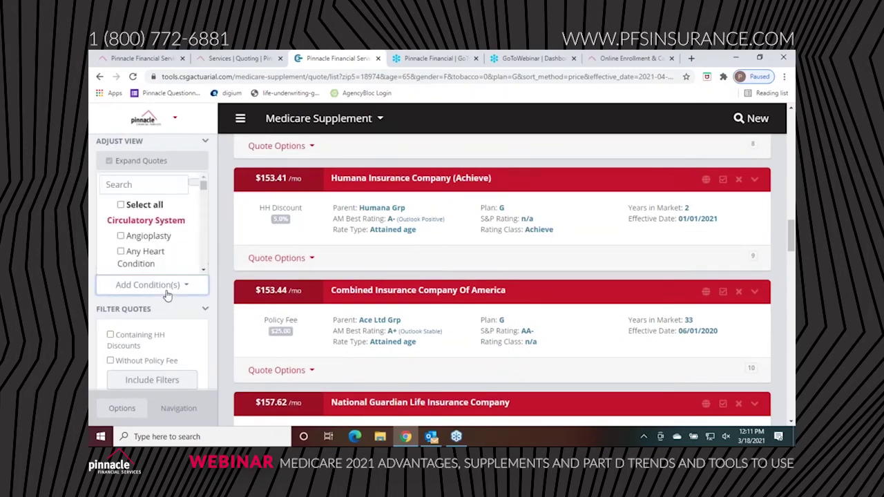
click(144, 182)
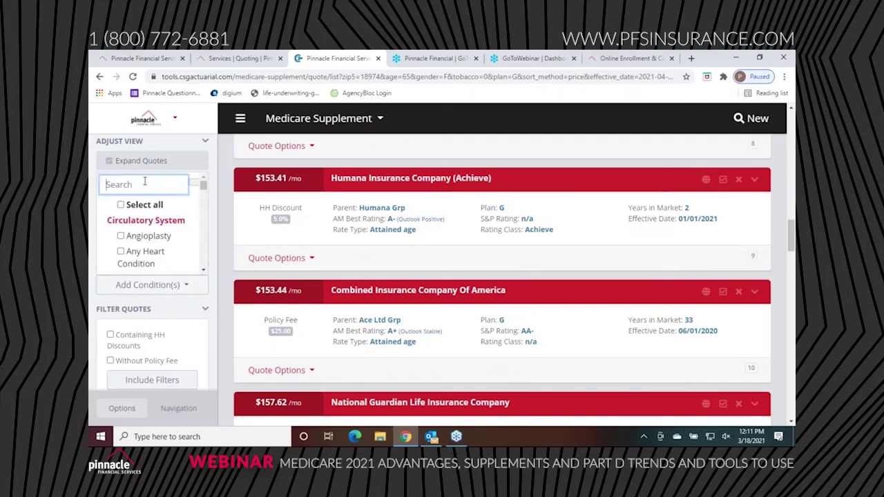
text(heart)
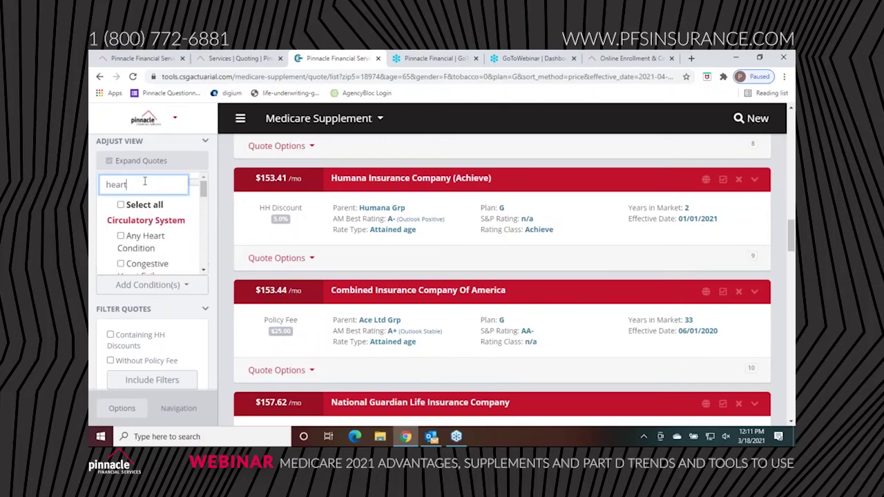
scroll(139, 200, down, 3)
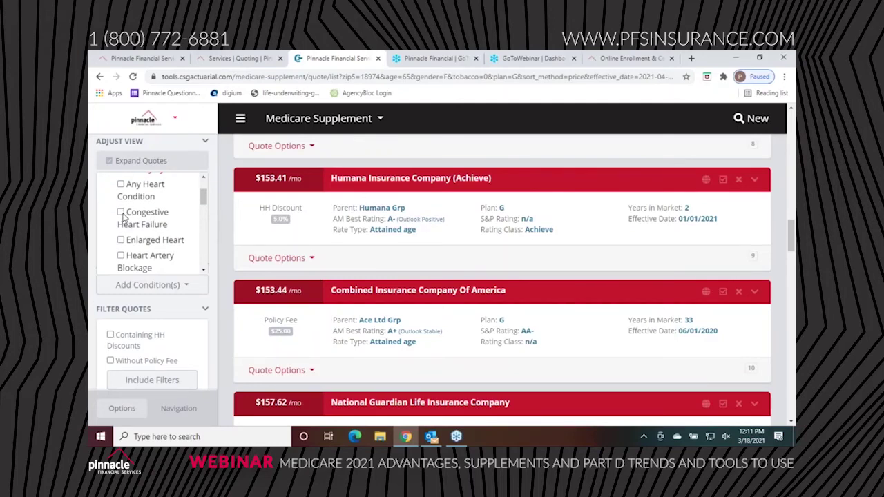
click(121, 212)
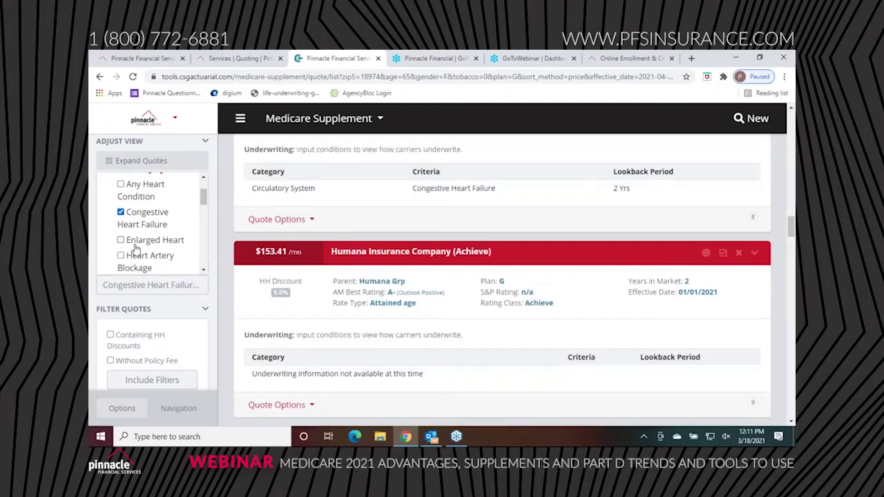
Examine each carrier's underwriting criteria and lookback period for congestive heart failure in the quote list
click(276, 219)
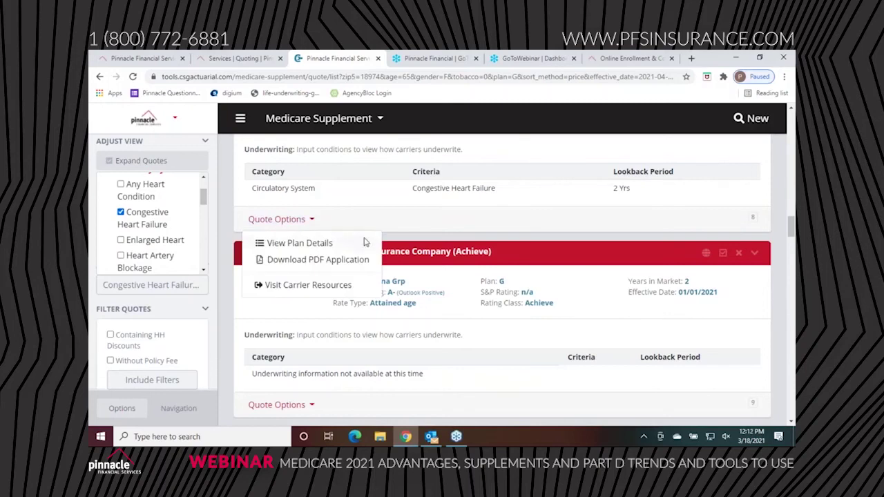
click(466, 214)
scroll(466, 215, down, 1)
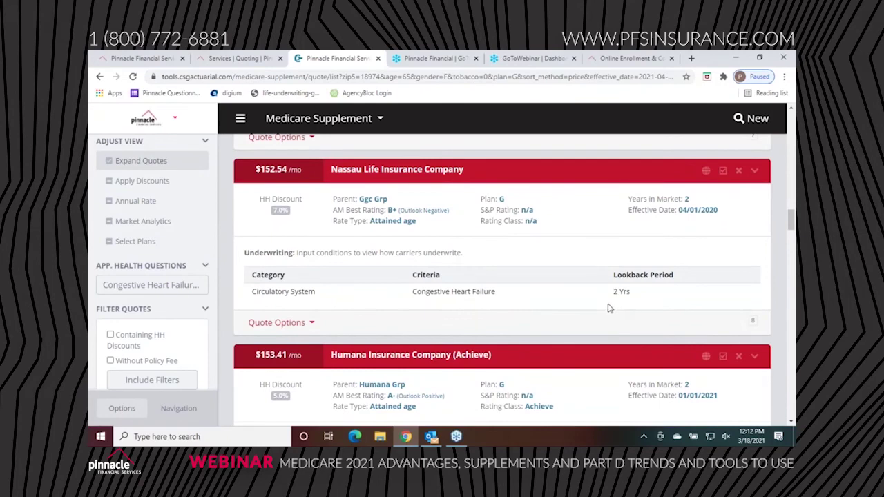
scroll(608, 306, up, 3)
scroll(592, 314, up, 5)
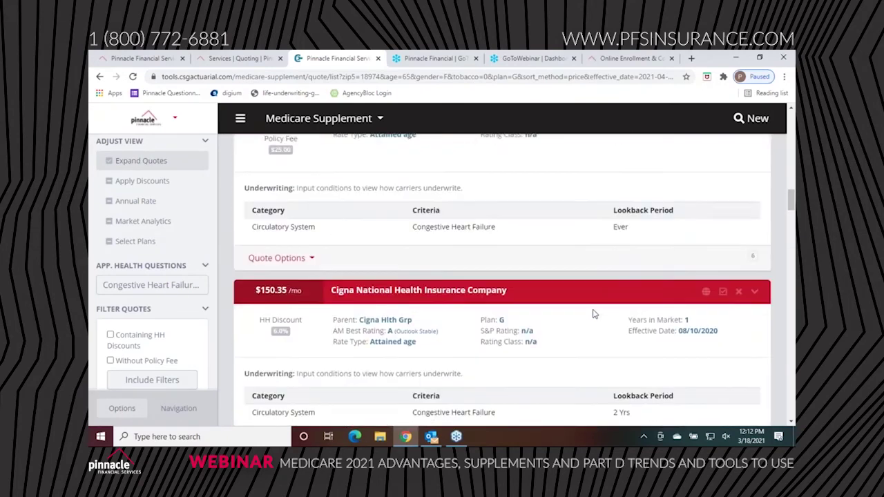
scroll(592, 314, up, 2)
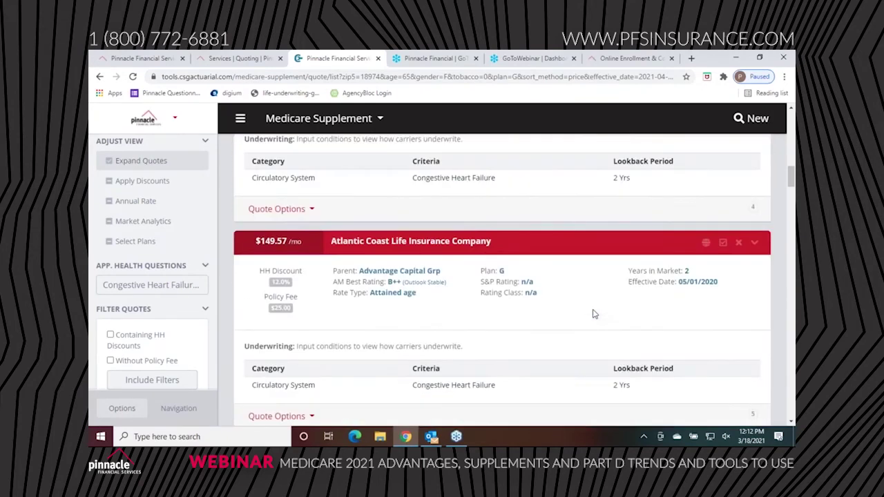
scroll(592, 314, up, 2)
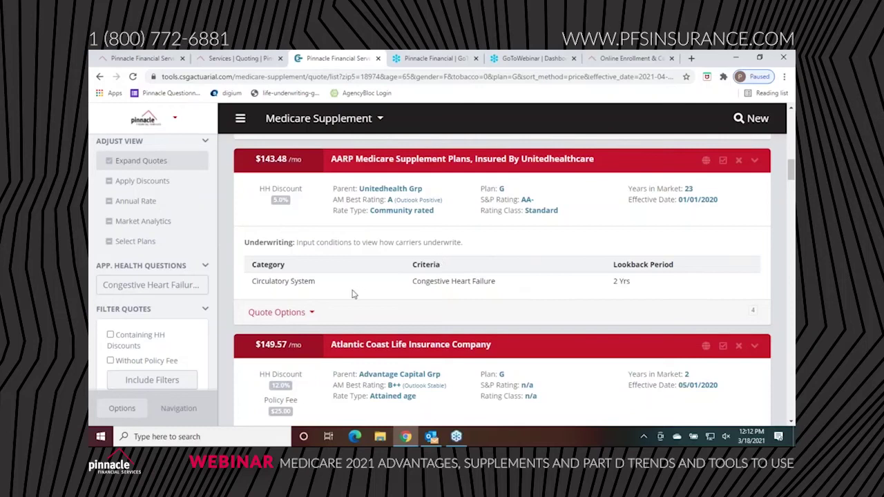
scroll(277, 253, down, 3)
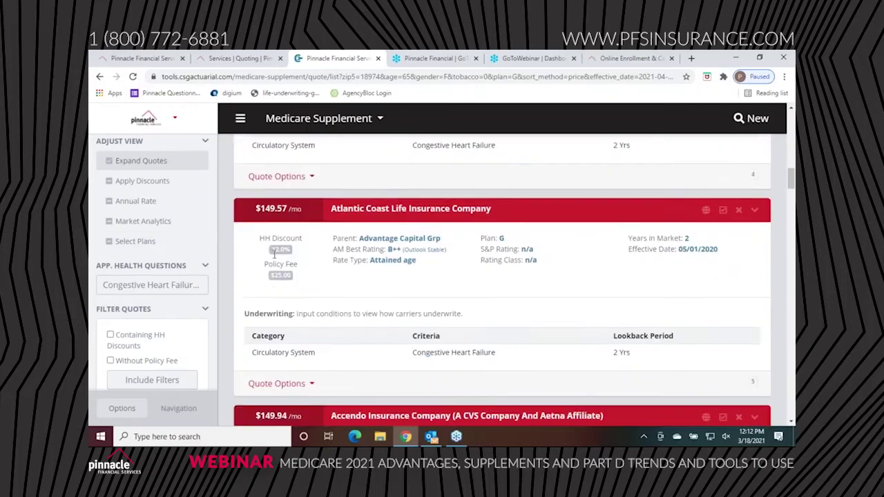
click(276, 262)
Switch to the Medicare Advantage / PDP tool, run a Medicare Advantage quote for zip code 18974, and review the listed plans
scroll(503, 280, up, 15)
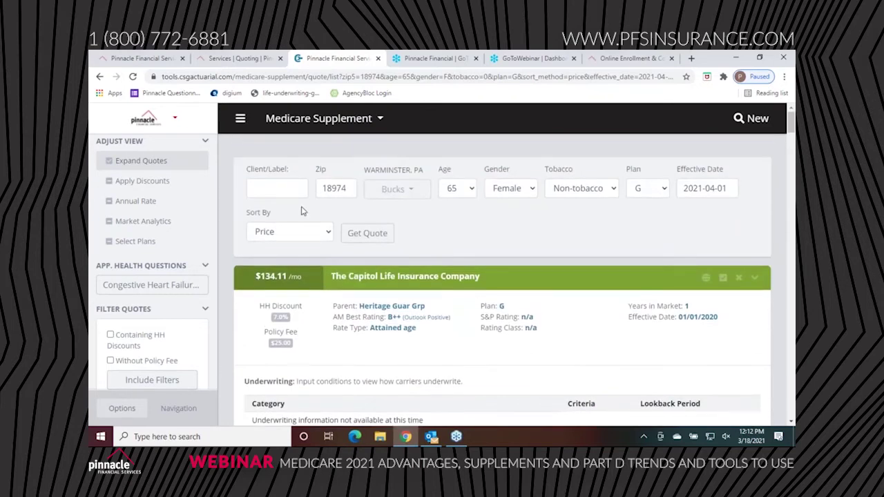
click(350, 122)
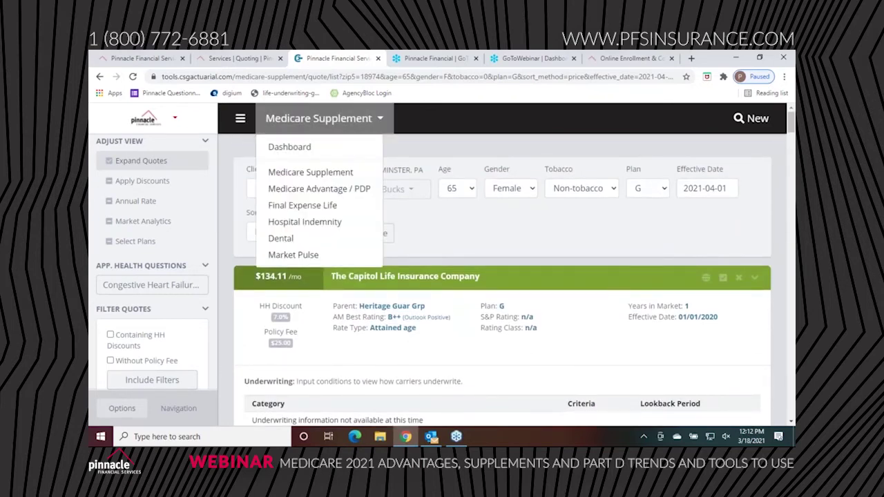
click(330, 193)
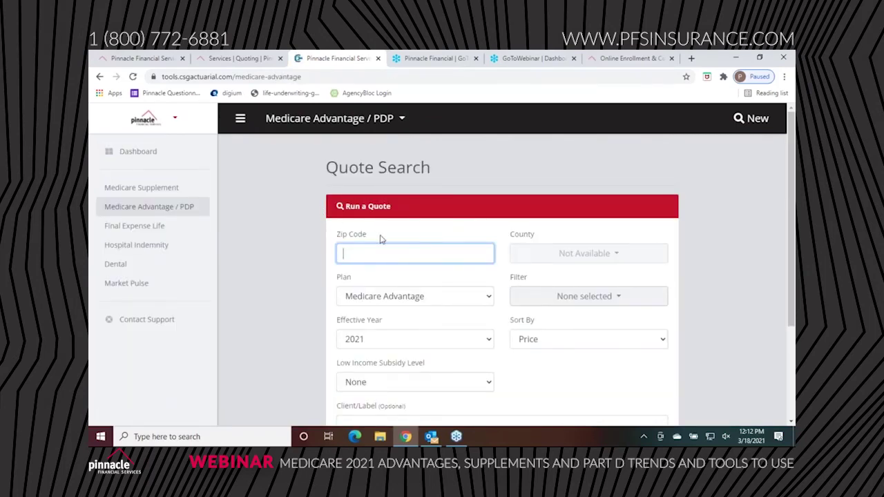
text(18974)
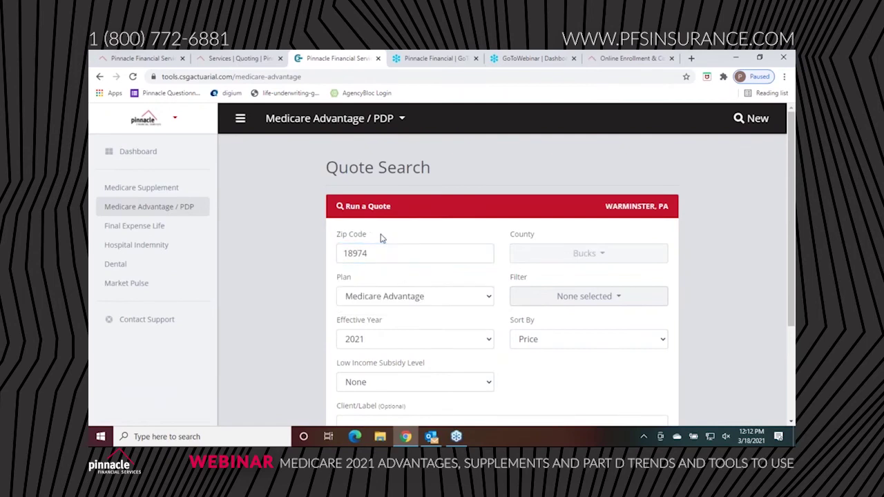
scroll(417, 373, down, 2)
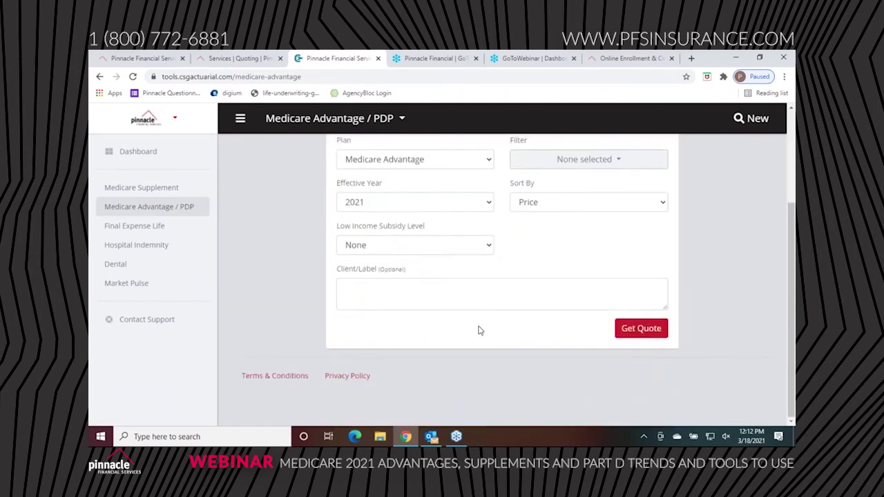
click(629, 331)
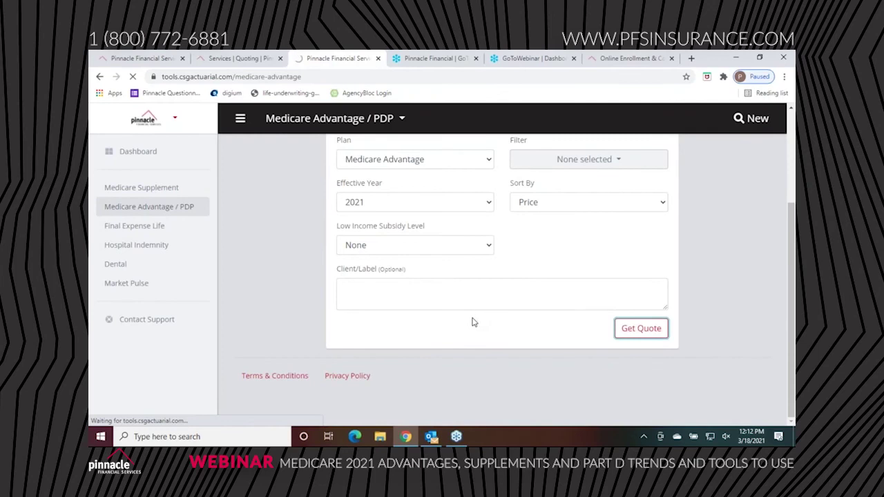
scroll(420, 194, down, 3)
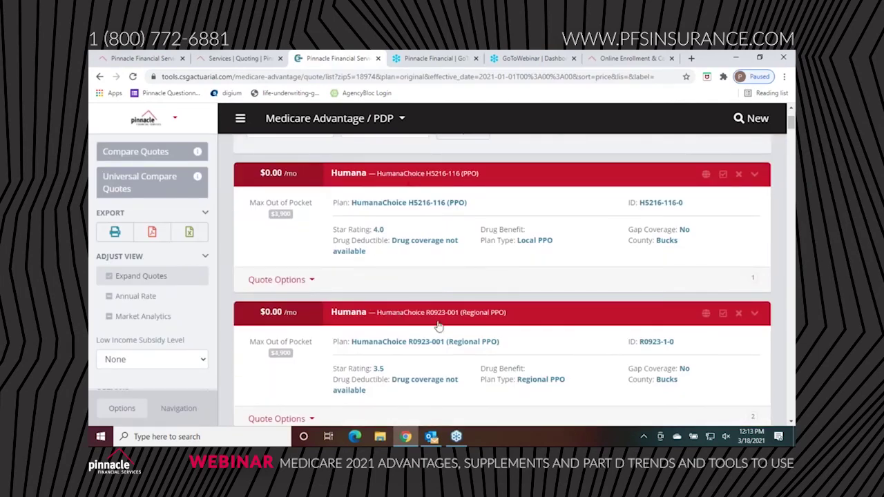
scroll(415, 181, up, 2)
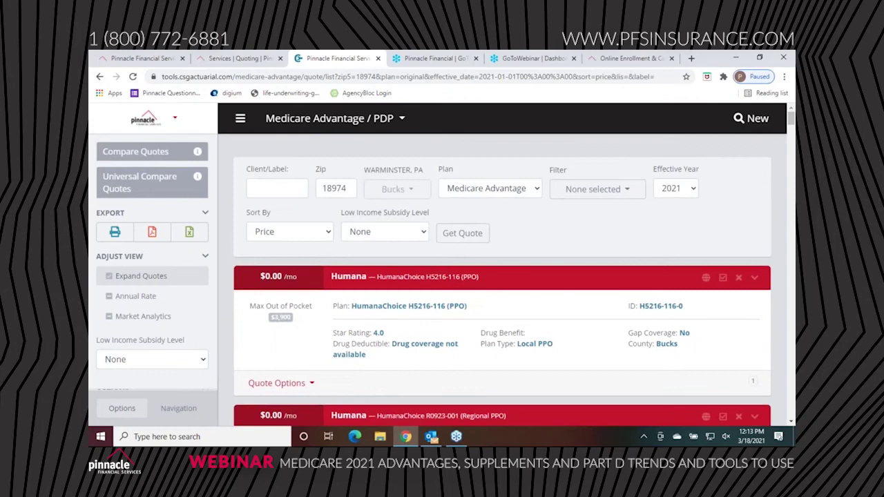
Add the HumanaChoice H5216-116 (PPO) plan to the comparison and review its plan details
click(425, 280)
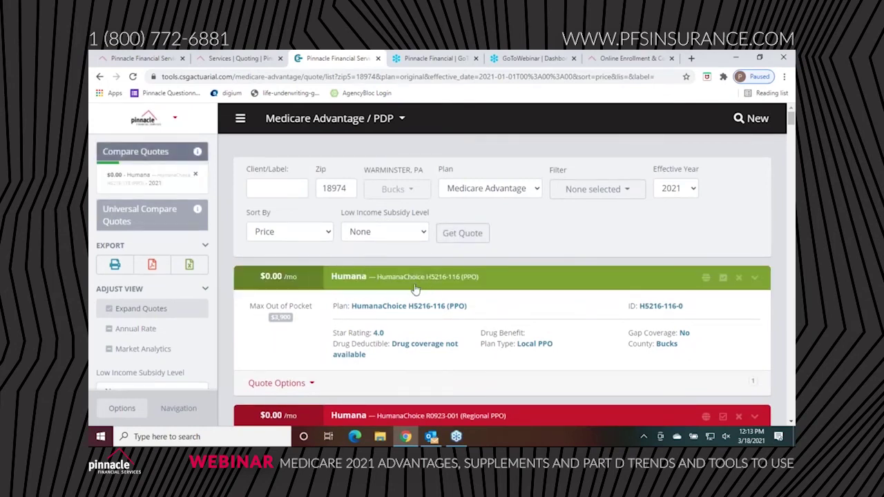
click(170, 156)
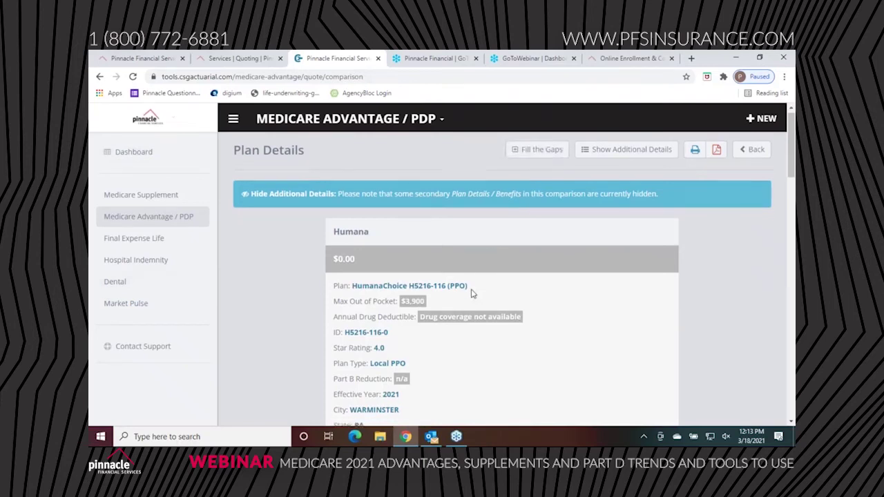
scroll(469, 292, down, 10)
scroll(471, 293, up, 10)
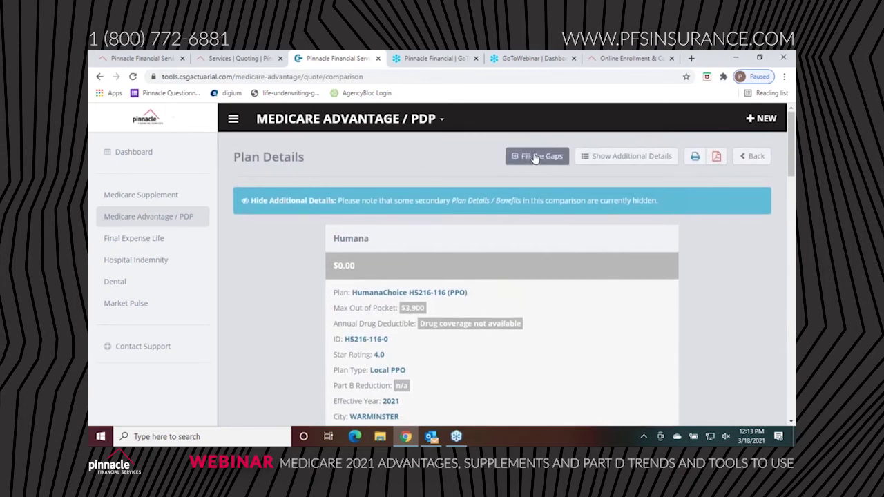
Run a Fill the Gaps hospital indemnity quote and add Guarantee Trust Life's Advantage Plus - 10 Day Benefits plan to the comparison
click(537, 157)
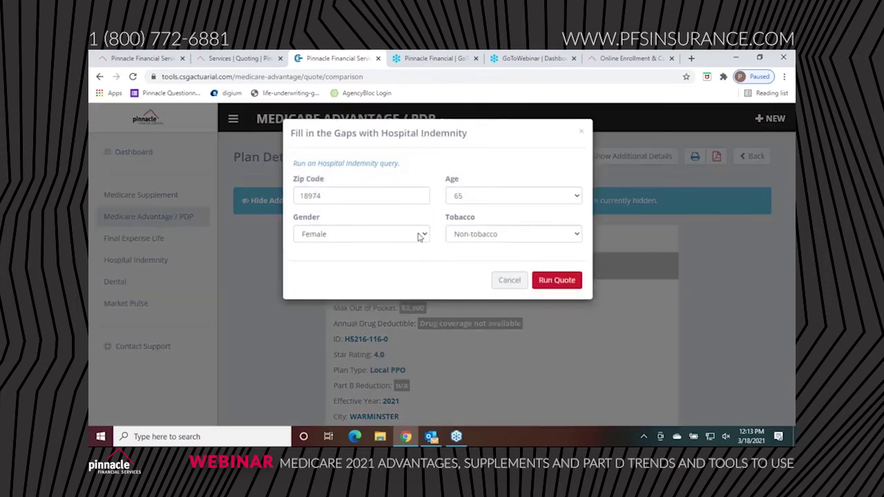
click(561, 283)
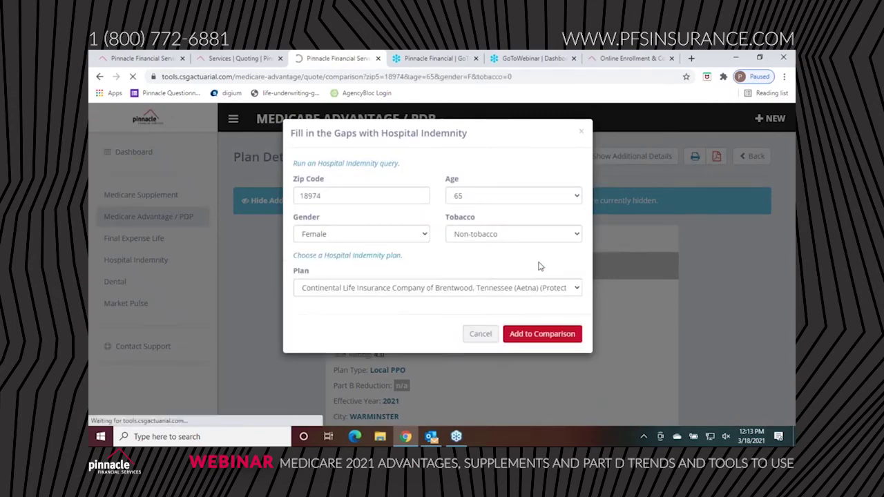
click(494, 290)
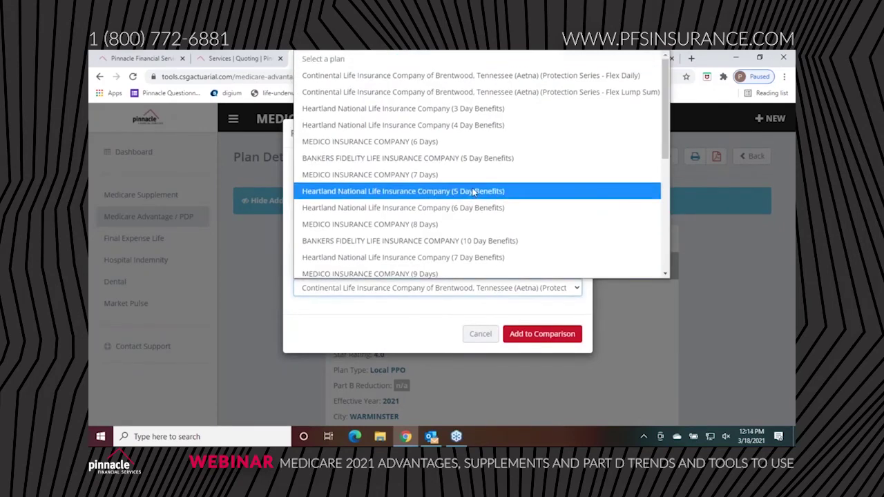
scroll(473, 192, down, 4)
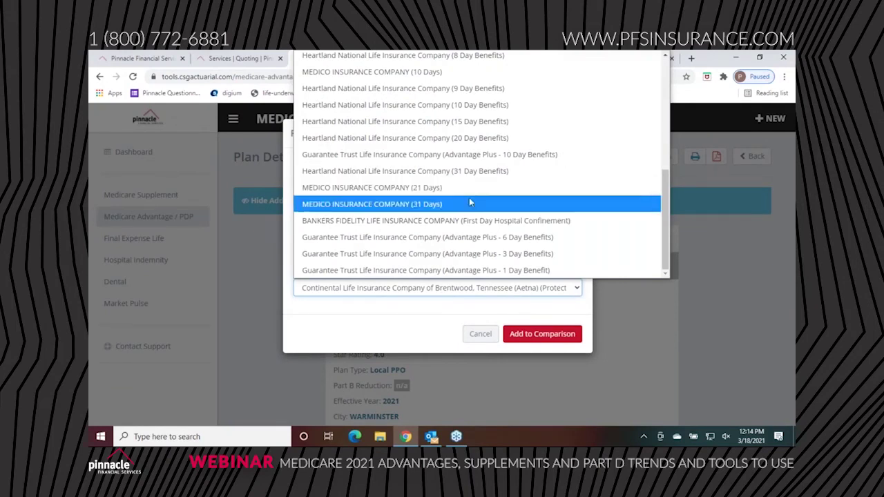
click(477, 154)
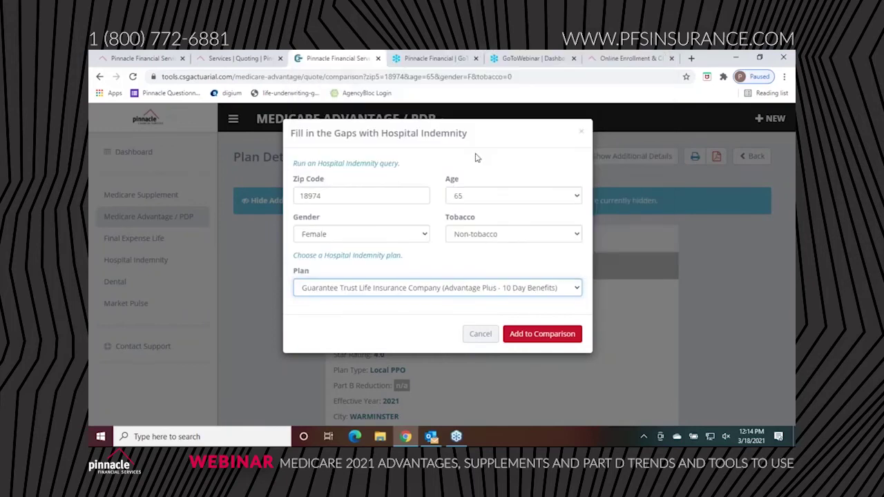
click(559, 335)
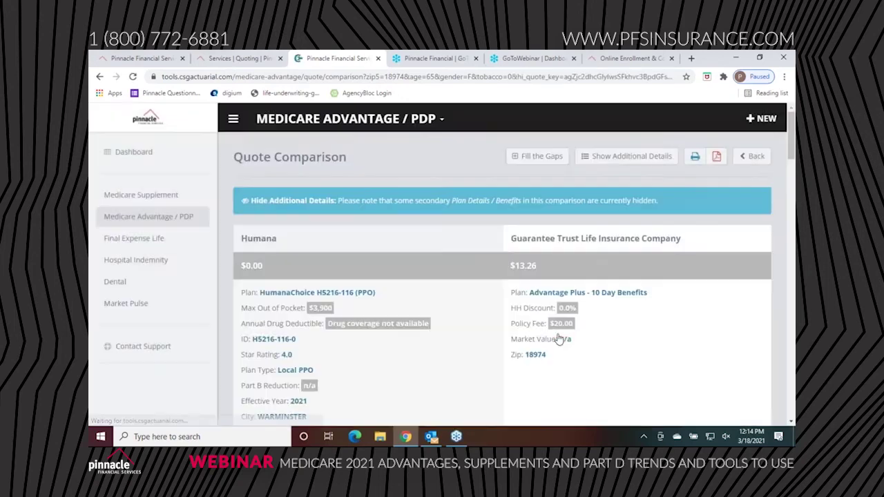
Show the comparison's additional details and set the ambulance benefit amount to $300 / Occurrence
click(623, 160)
scroll(616, 222, down, 1)
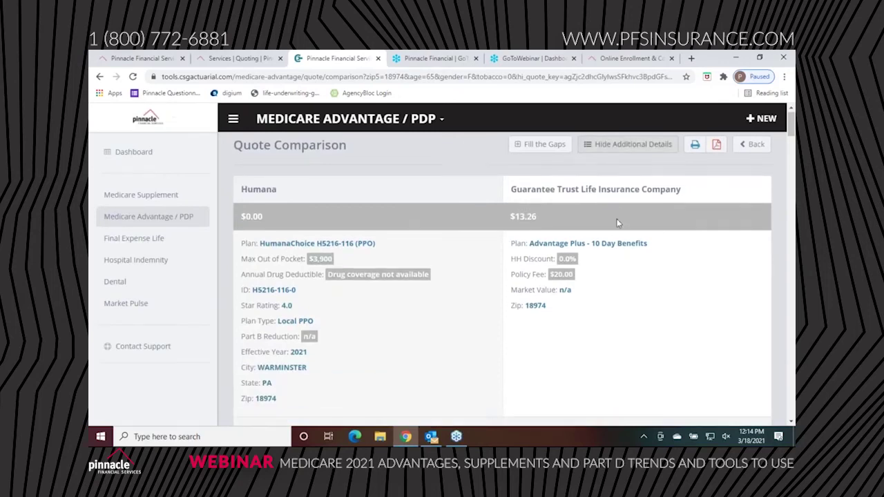
scroll(617, 223, down, 3)
scroll(618, 223, up, 3)
scroll(618, 223, down, 5)
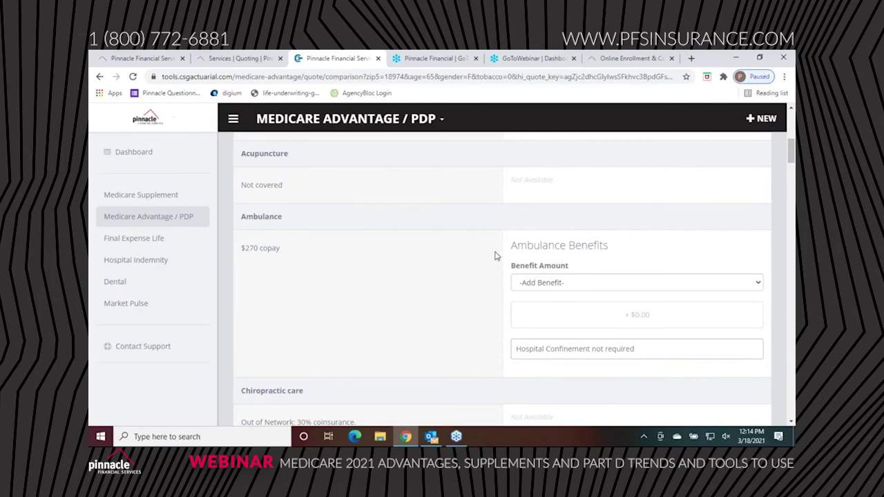
click(579, 283)
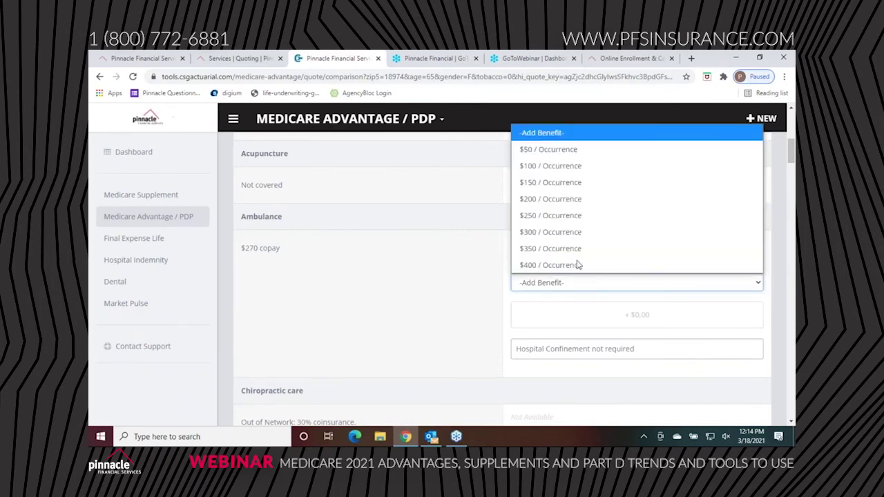
click(572, 232)
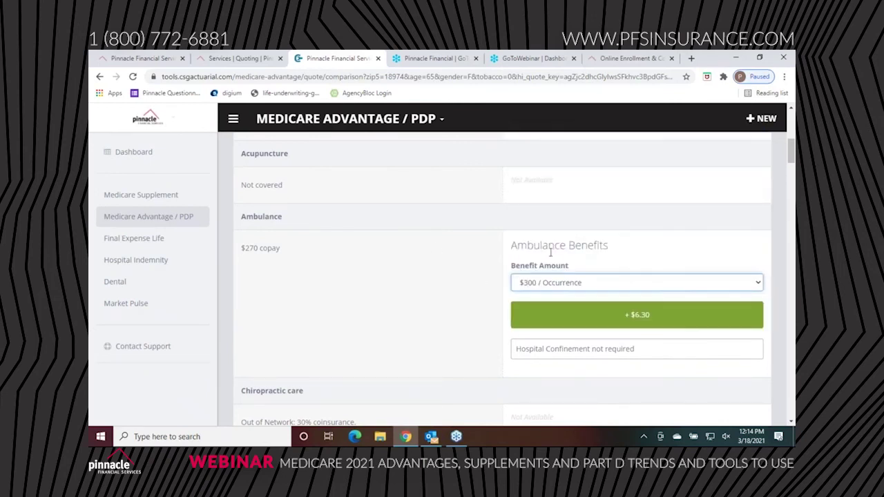
Examine the Humana plan's cost sharing beside the available indemnity riders, from chiropractic care to inpatient hospital care, including the lump sum cancer benefit options
scroll(548, 284, down, 3)
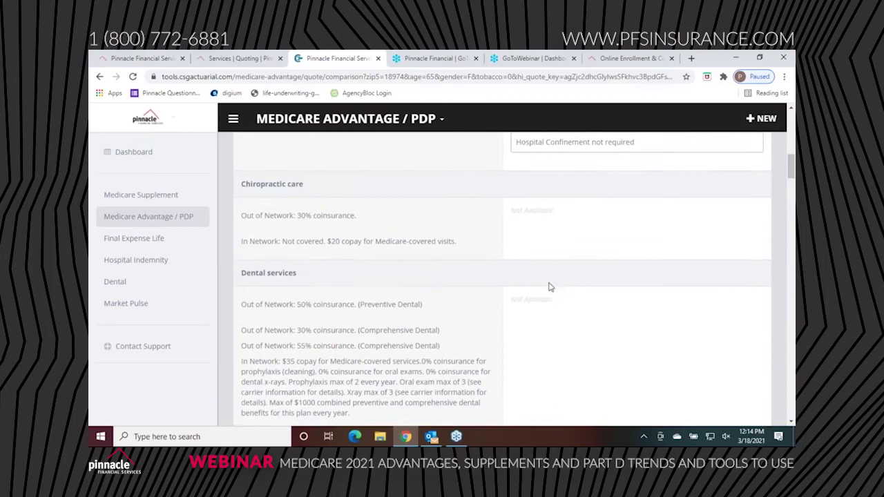
scroll(548, 287, down, 5)
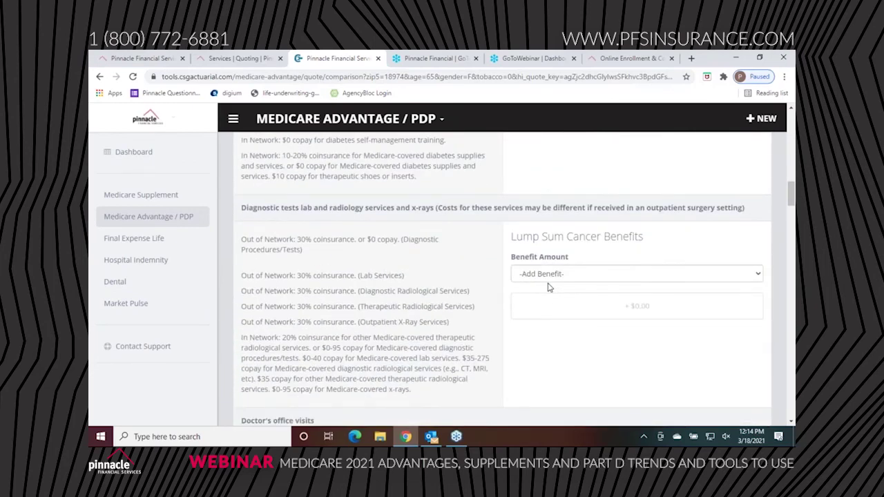
click(554, 278)
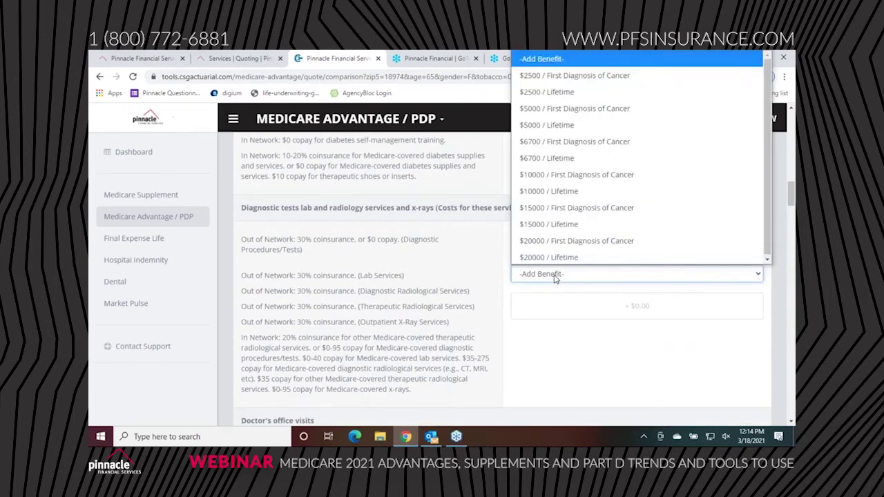
scroll(577, 331, down, 4)
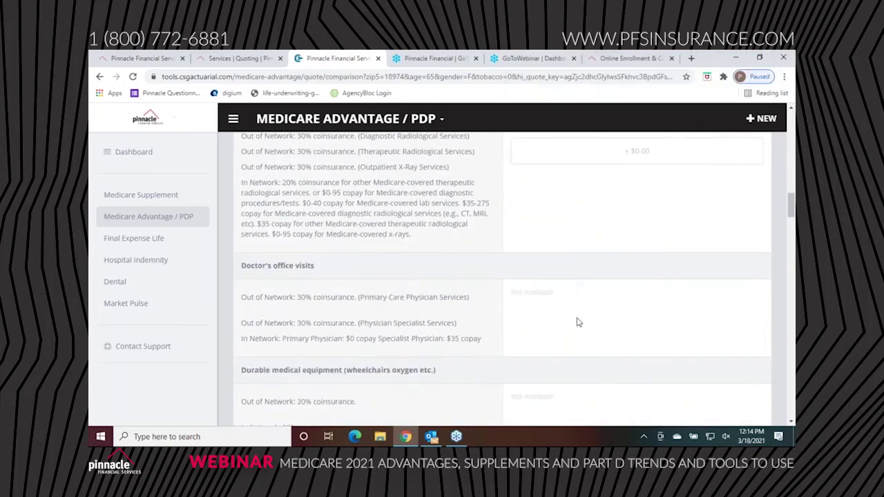
scroll(577, 322, down, 5)
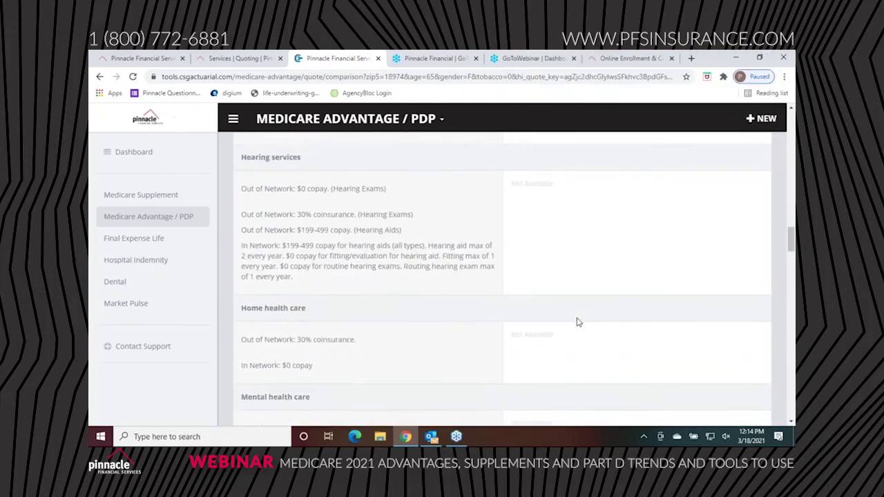
scroll(578, 322, down, 6)
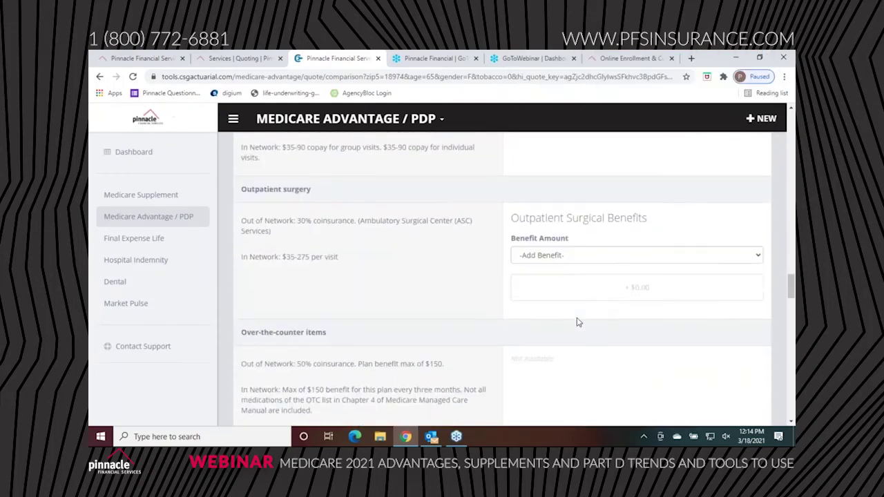
scroll(578, 322, down, 6)
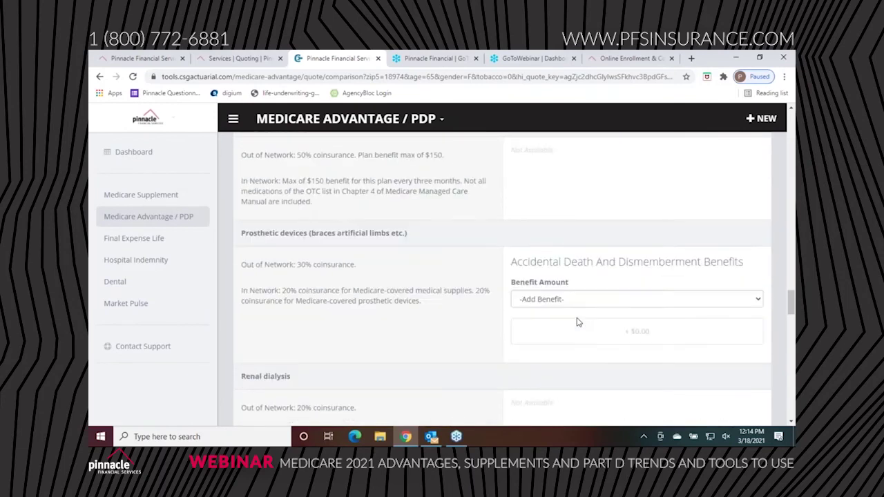
scroll(578, 322, down, 6)
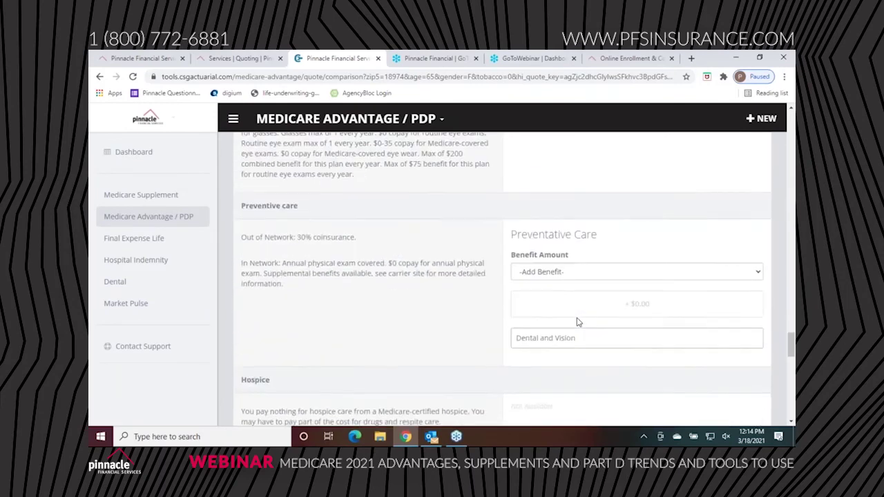
scroll(578, 321, down, 1)
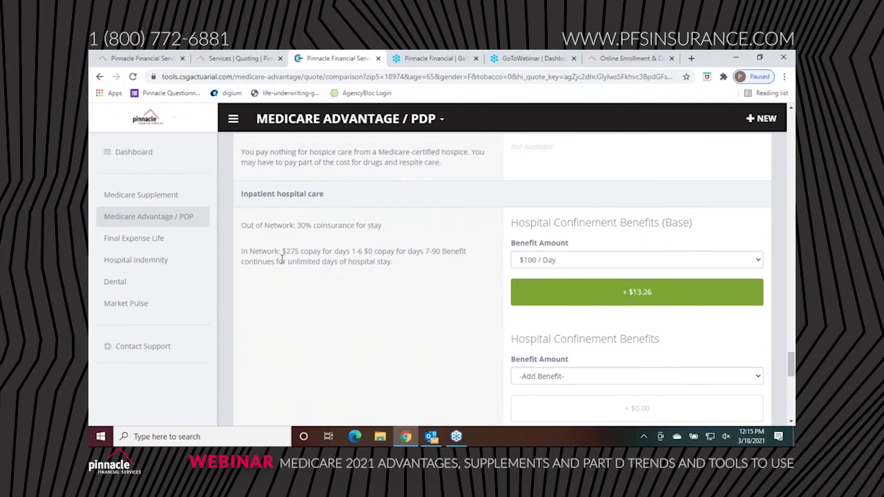
Set the Hospital Confinement Benefits short stay rider under inpatient hospital care to $250 / Day and check the skilled nursing facility options
click(531, 263)
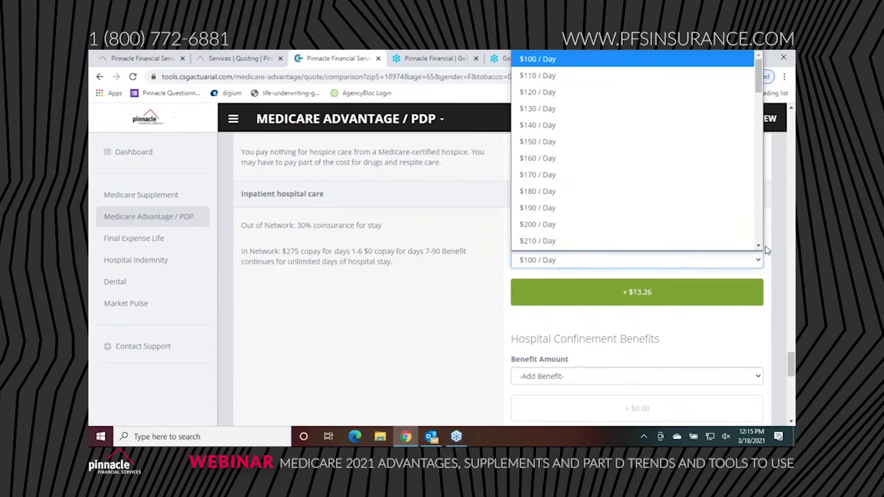
scroll(441, 325, down, 5)
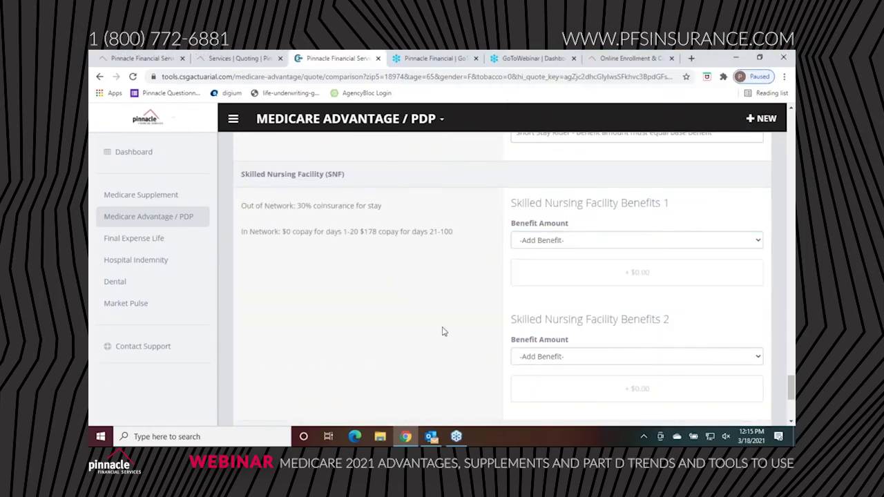
scroll(456, 328, down, 2)
scroll(476, 323, up, 2)
scroll(490, 318, down, 3)
scroll(493, 320, up, 5)
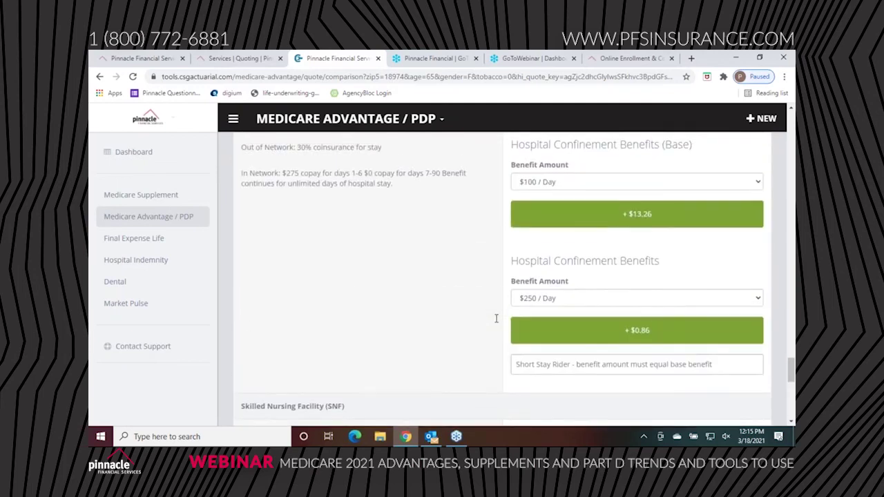
click(569, 301)
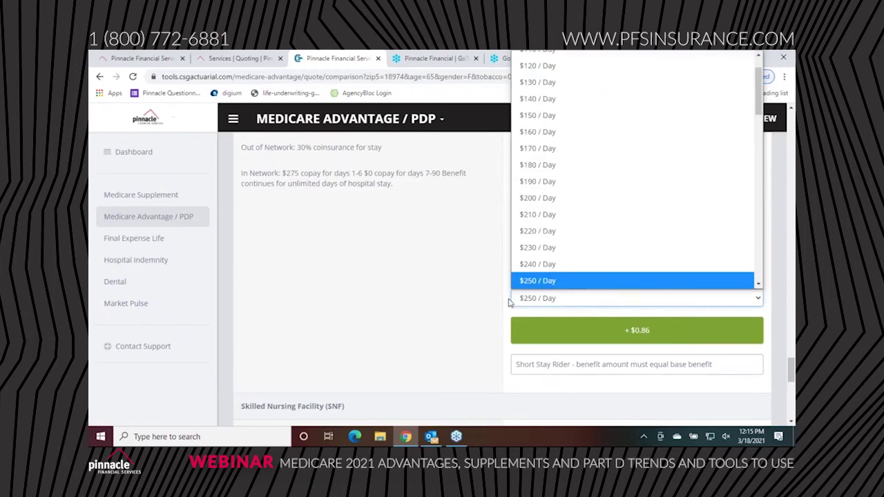
click(480, 290)
scroll(504, 241, up, 2)
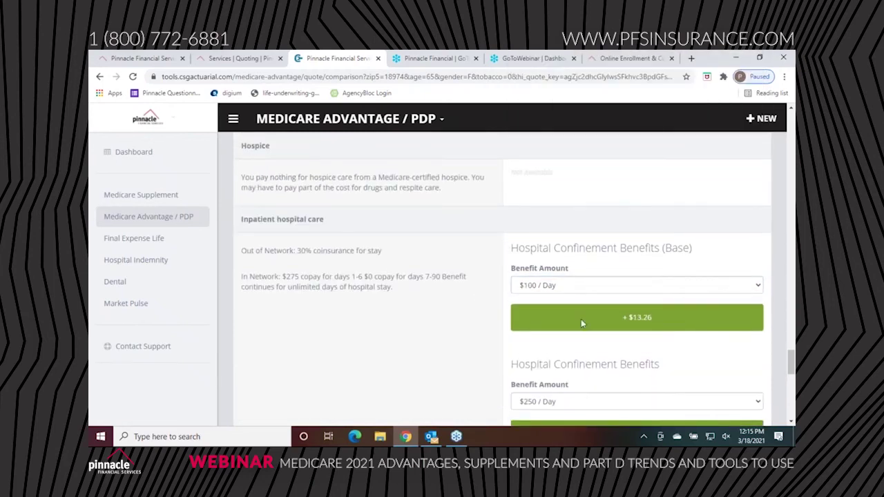
click(635, 410)
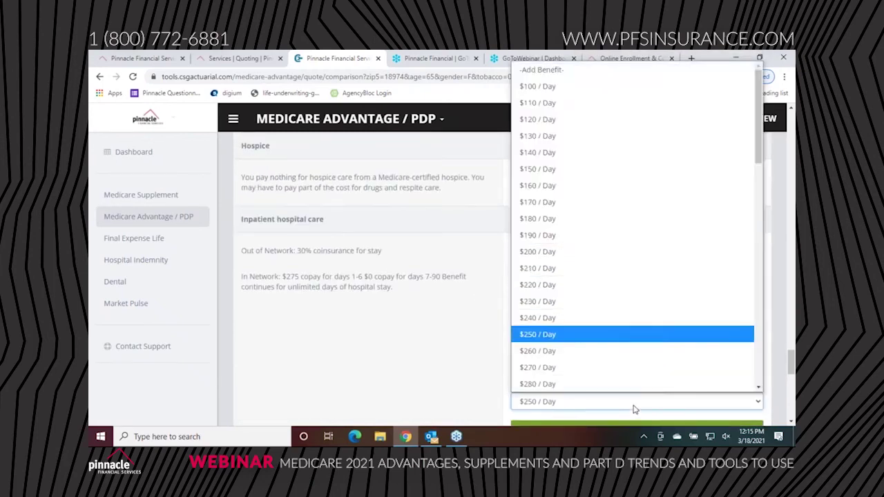
click(543, 343)
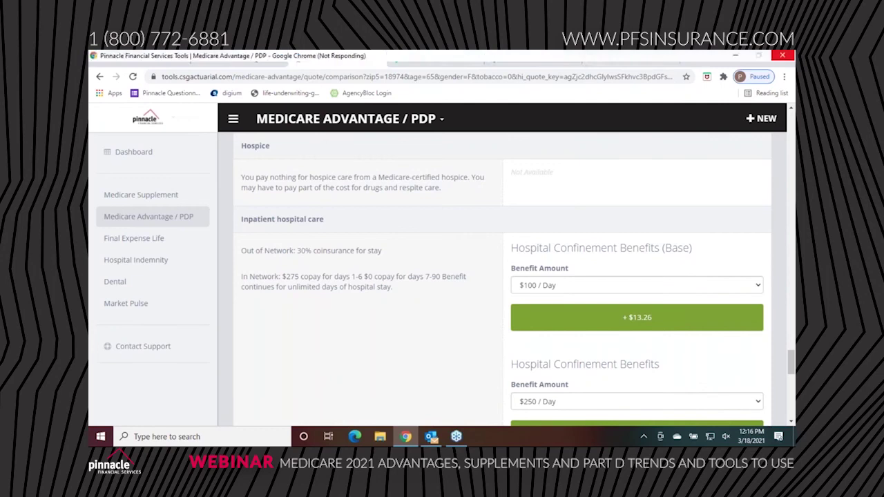
Return to the start of the quote comparison and review both plans' premiums
scroll(450, 286, up, 20)
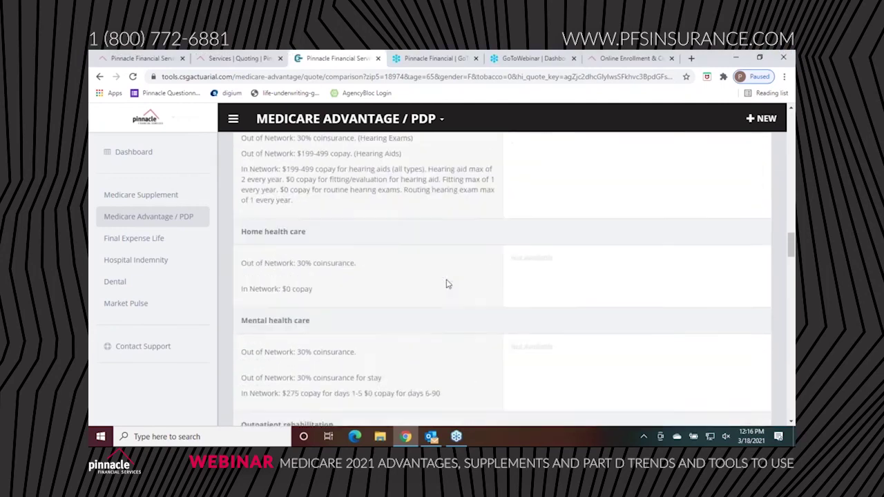
scroll(446, 284, up, 20)
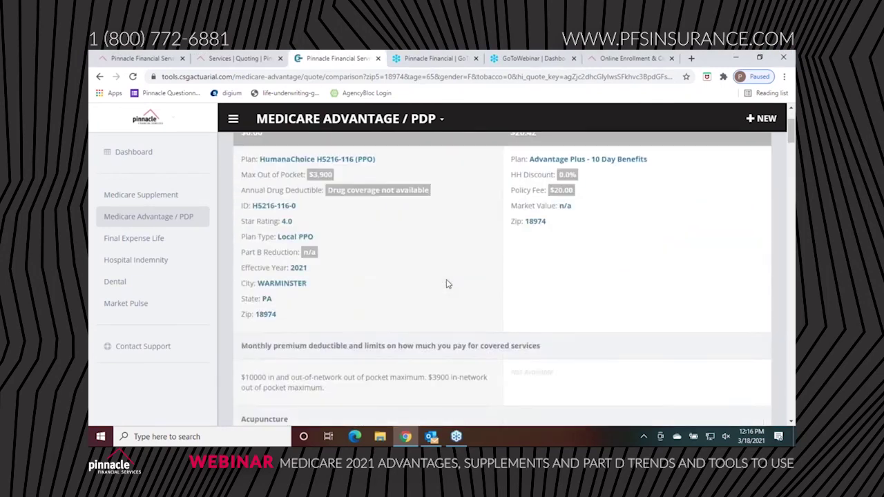
scroll(446, 283, up, 3)
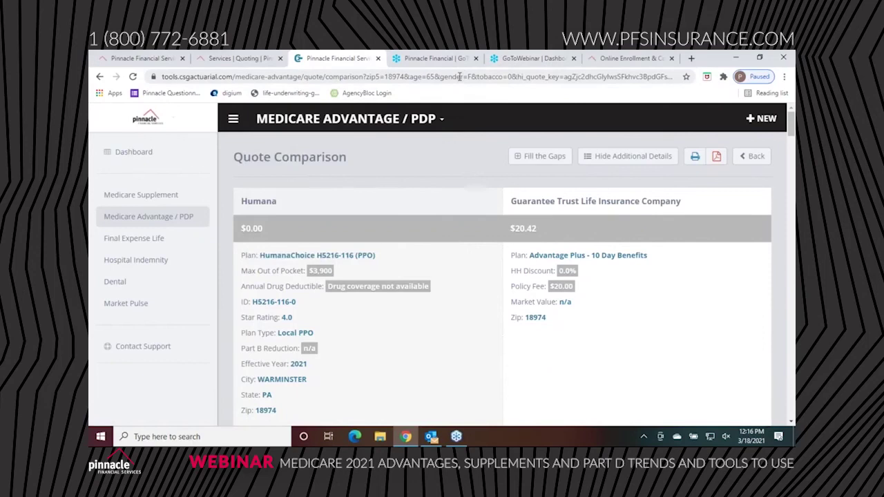
Switch to Pinnacle's Online Enrollment page for Connect4Medicare and select its web address
mouse_move(450, 136)
click(236, 58)
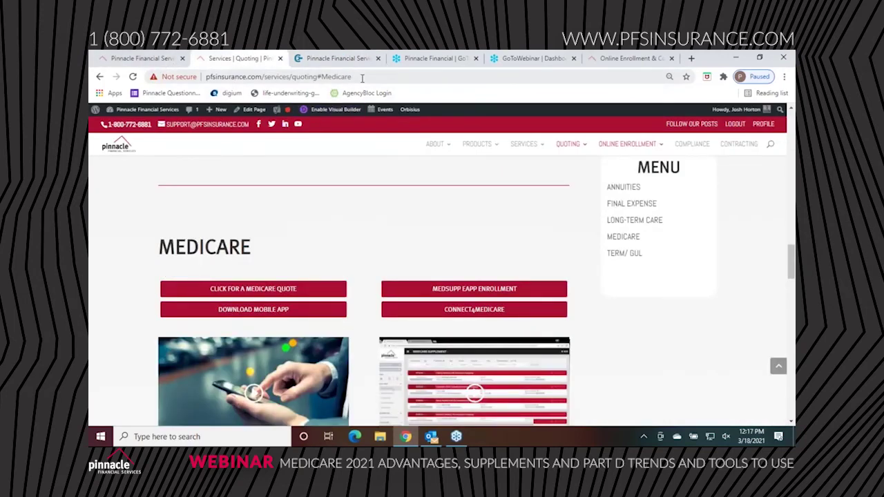
click(606, 62)
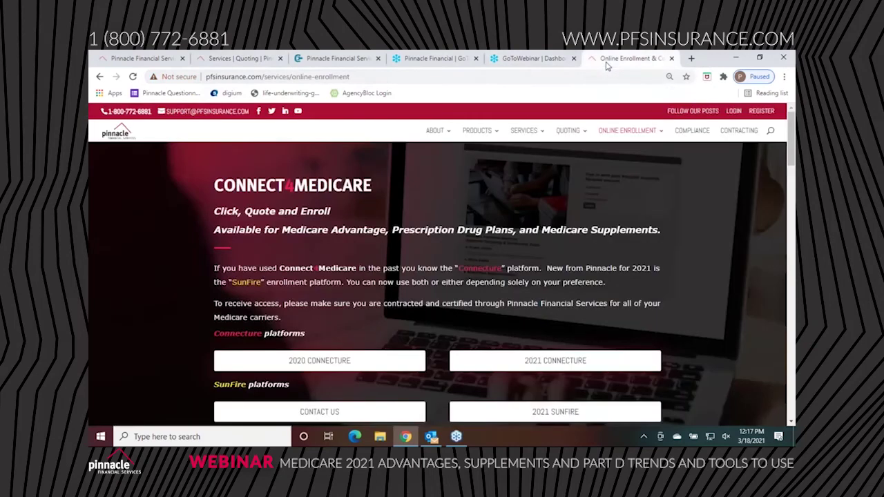
click(570, 81)
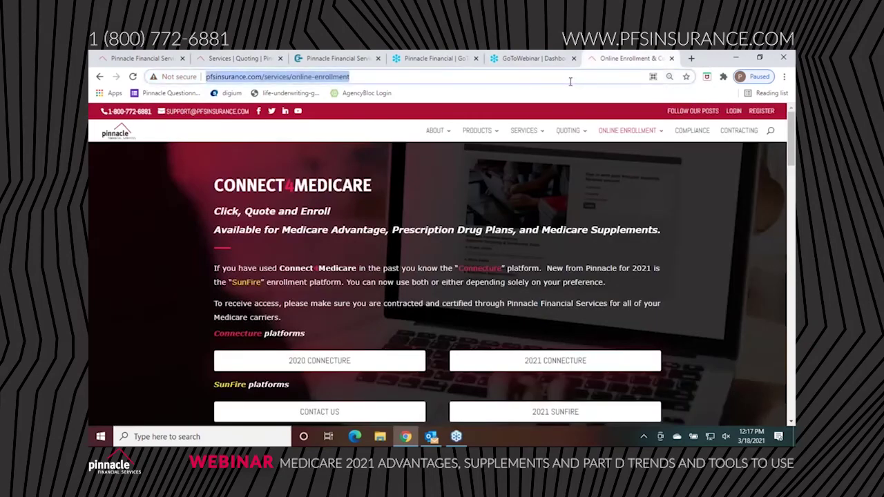
Load connect4medicare.com, open the 2021 Connecture platform and log in with the saved credentials
text(conne)
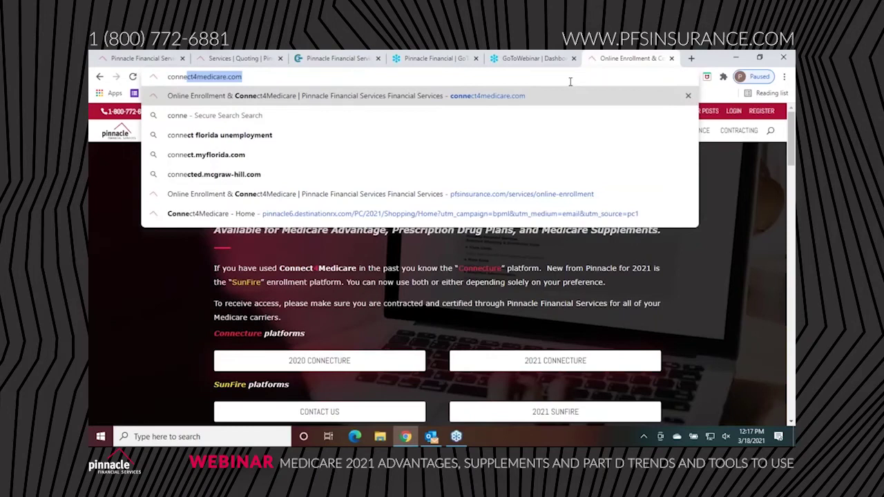
key(Return)
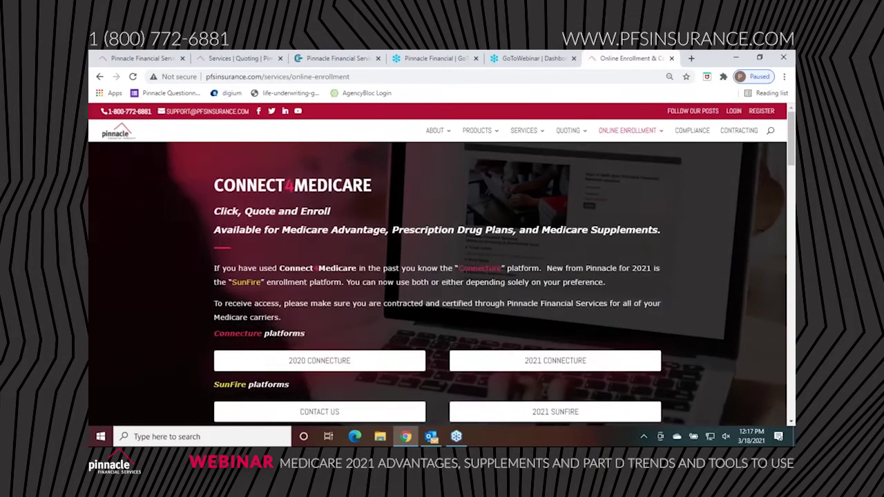
scroll(442, 283, down, 1)
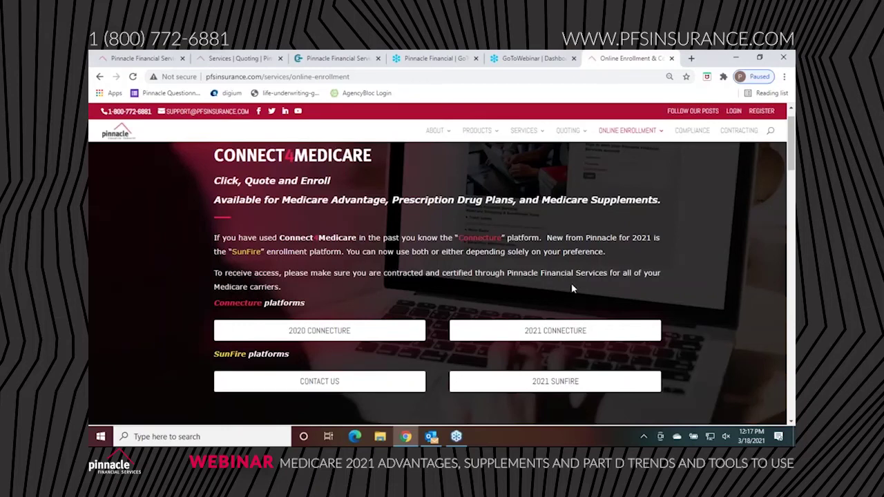
click(542, 330)
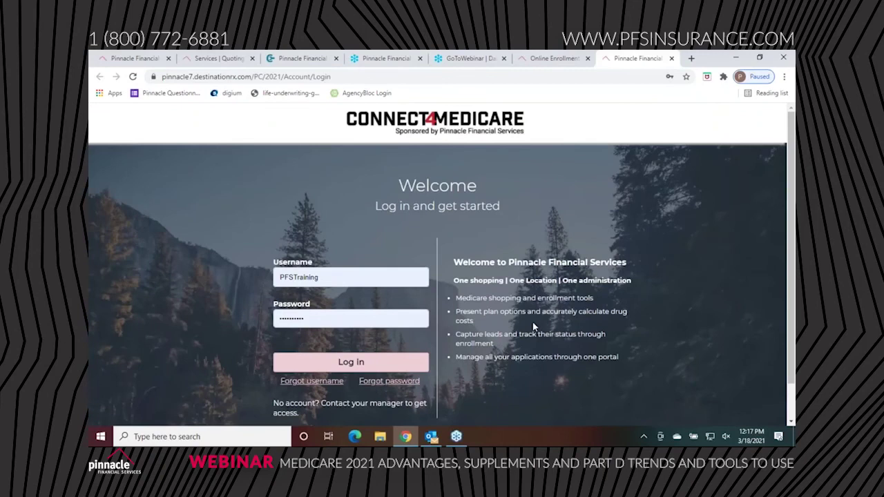
scroll(369, 199, down, 1)
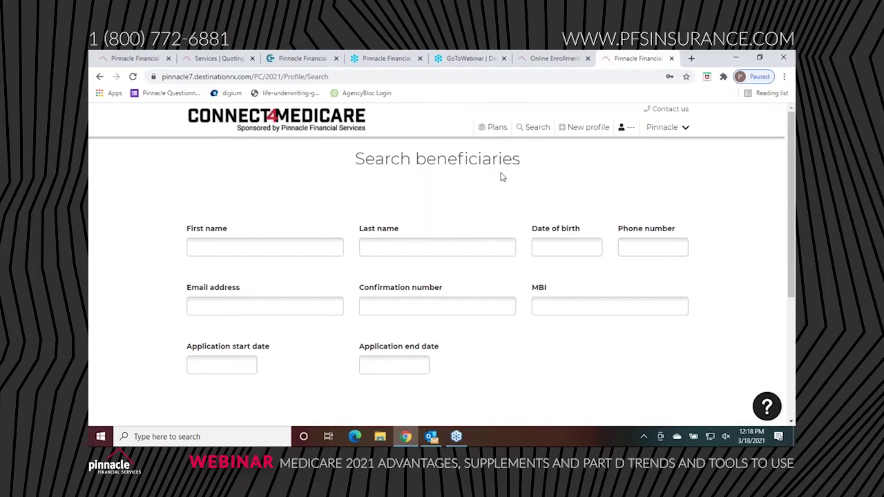
Start a new beneficiary profile and fill in the ZIP code, name, email and home address from the saved contact details
click(580, 134)
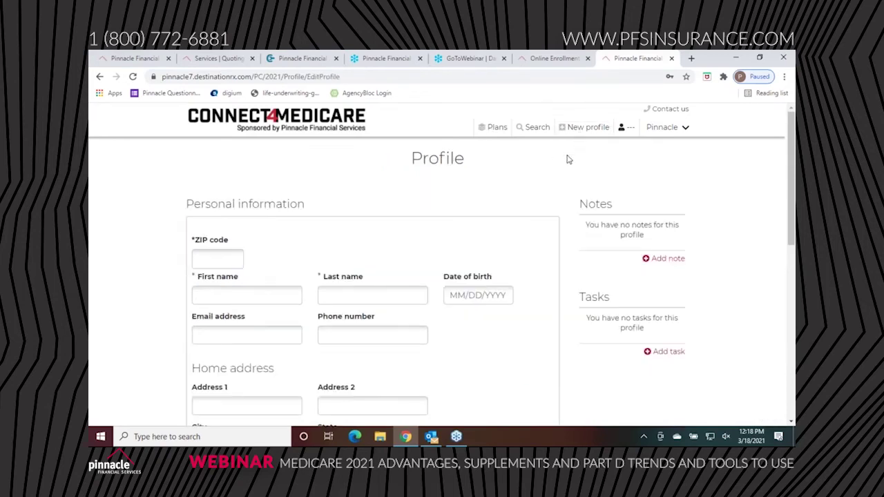
click(215, 259)
click(214, 289)
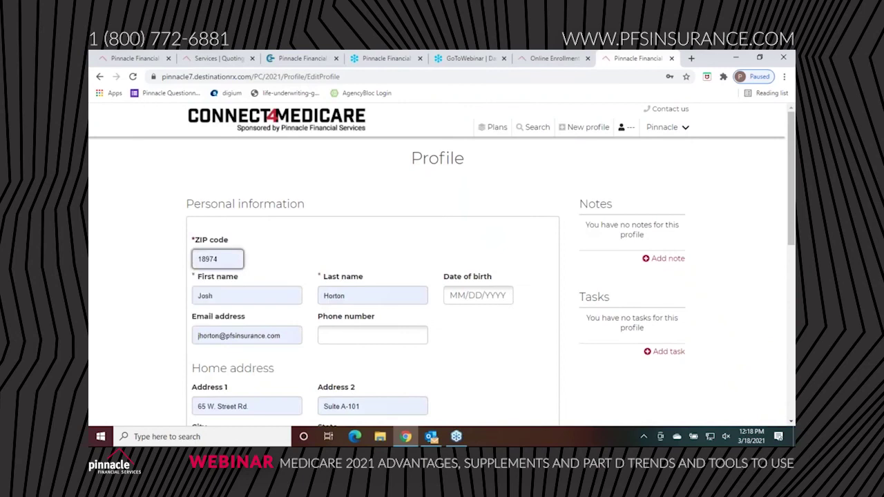
Answer No to the sales contact being different from the beneficiary and save the profile
scroll(292, 241, down, 2)
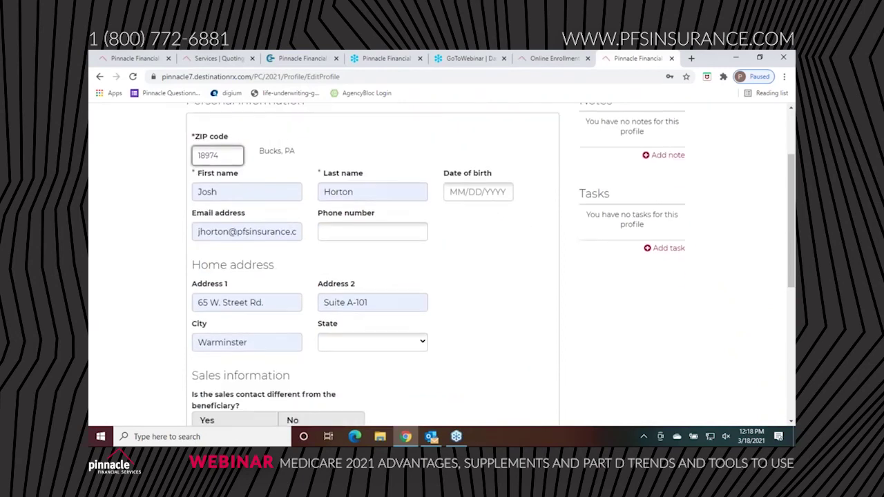
scroll(373, 262, down, 2)
scroll(321, 273, down, 1)
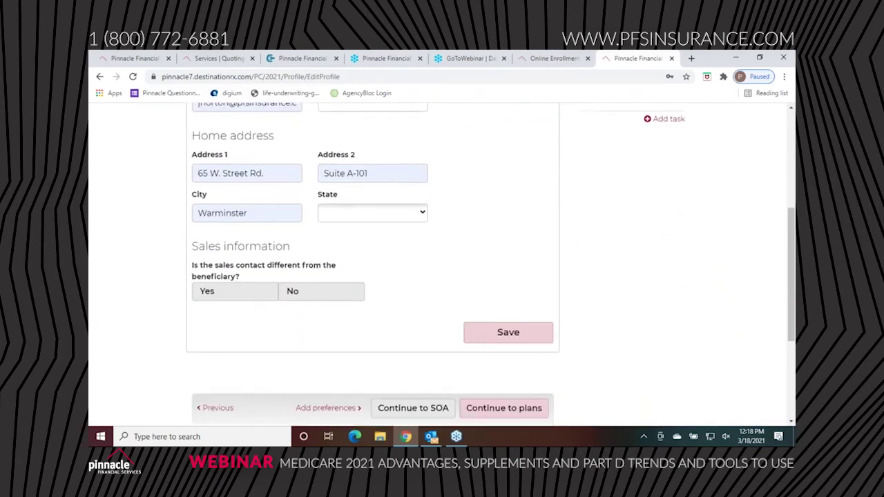
click(321, 272)
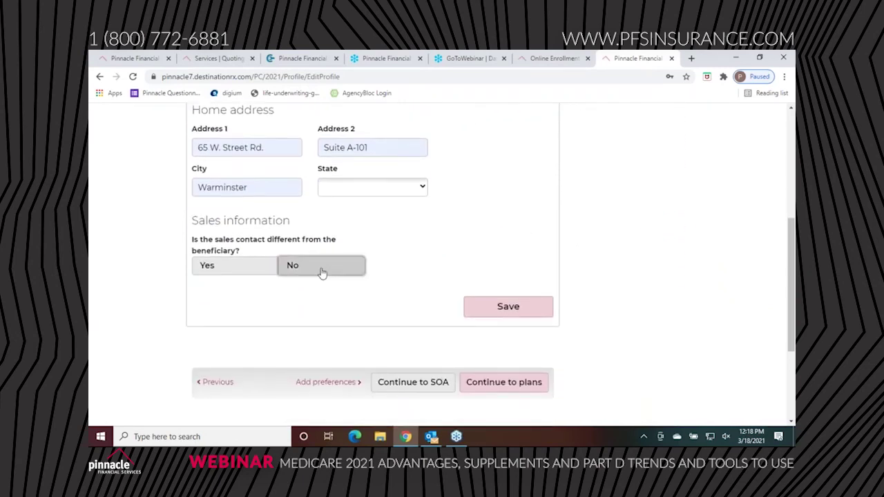
click(495, 312)
Continue to the Scope of Appointment and review the options to email, text, print or upload the SOA
scroll(439, 311, down, 2)
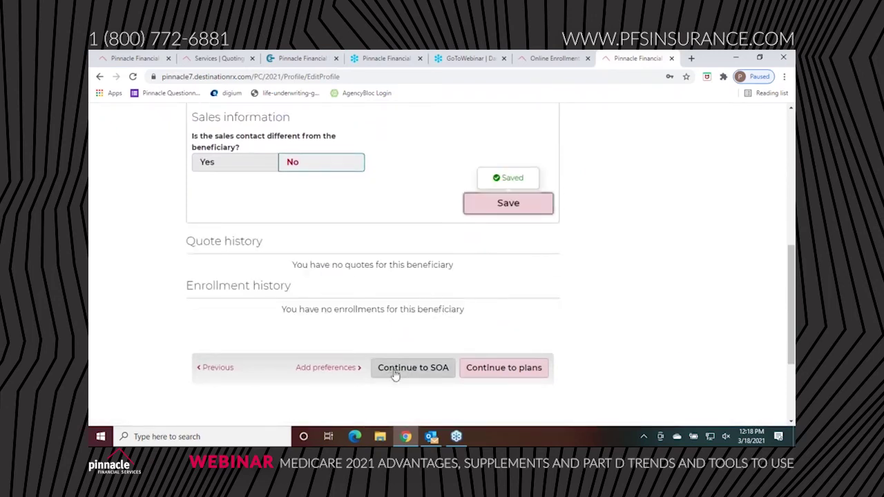
click(388, 369)
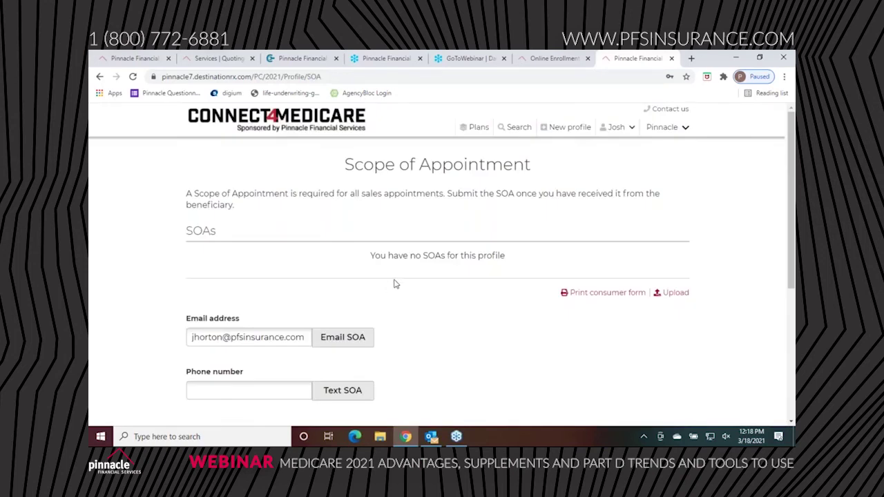
scroll(390, 287, down, 2)
scroll(397, 287, up, 1)
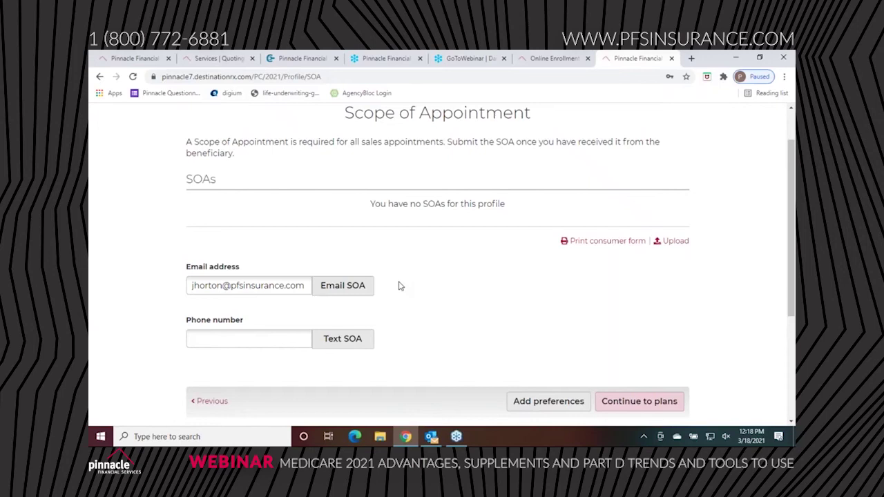
click(228, 339)
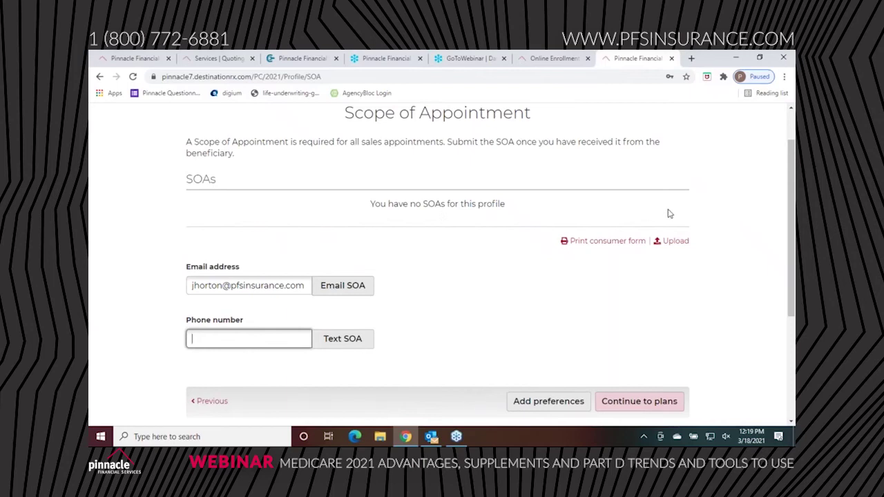
scroll(515, 233, down, 2)
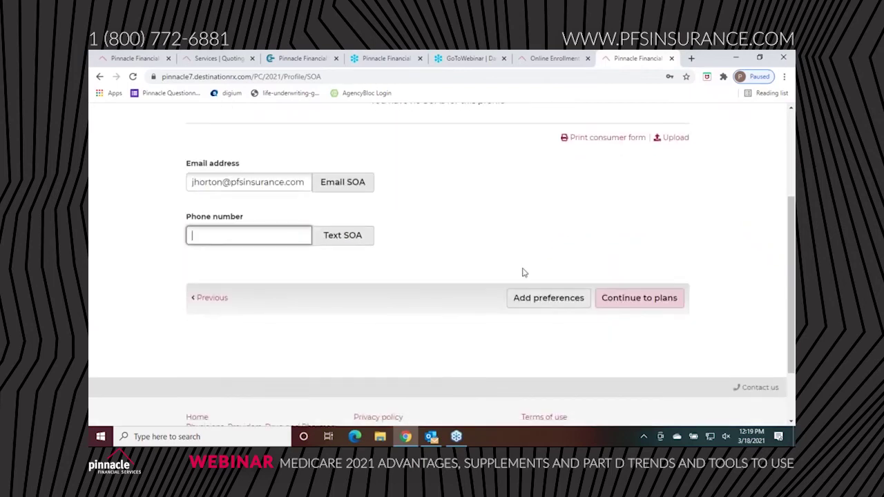
Add preferences with Medical and prescription drug coverage and "I don't know" for extra help, and continue past the Health questions
click(536, 297)
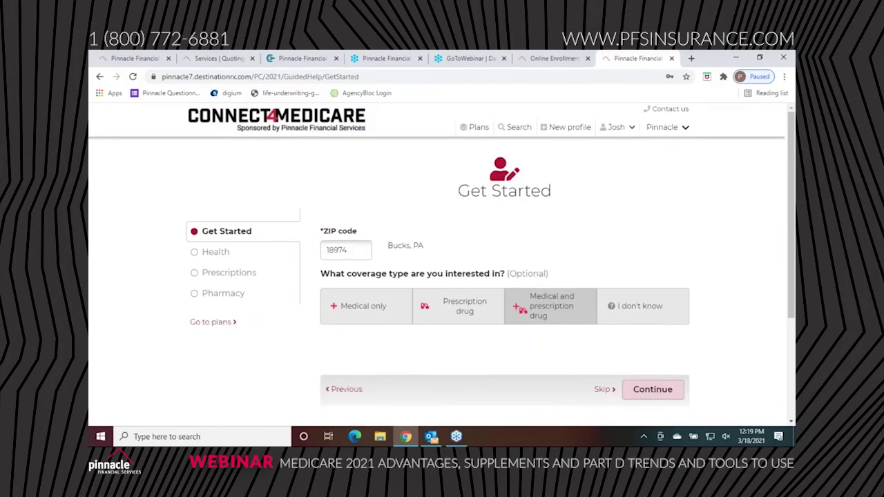
click(576, 308)
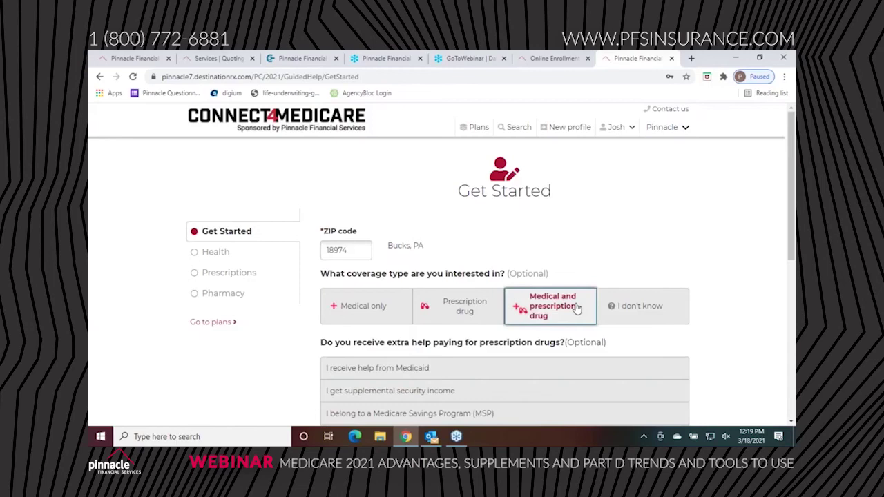
scroll(536, 311, down, 2)
scroll(470, 332, down, 1)
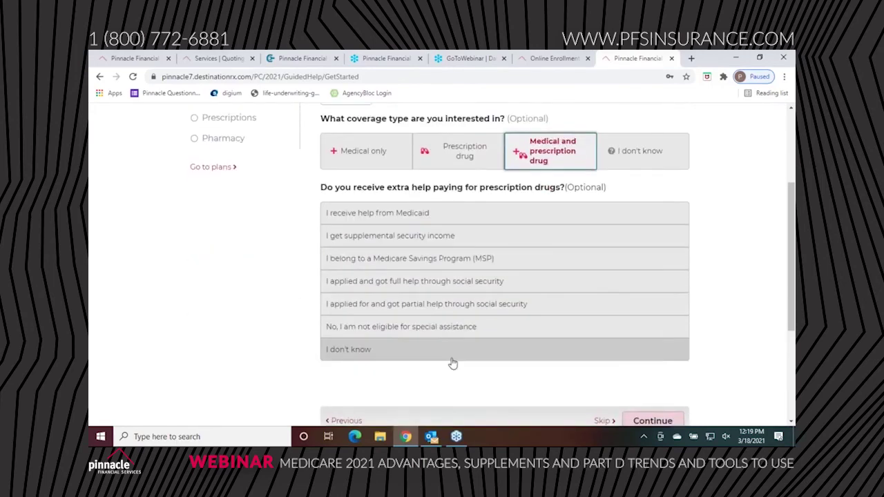
click(452, 353)
scroll(463, 332, down, 2)
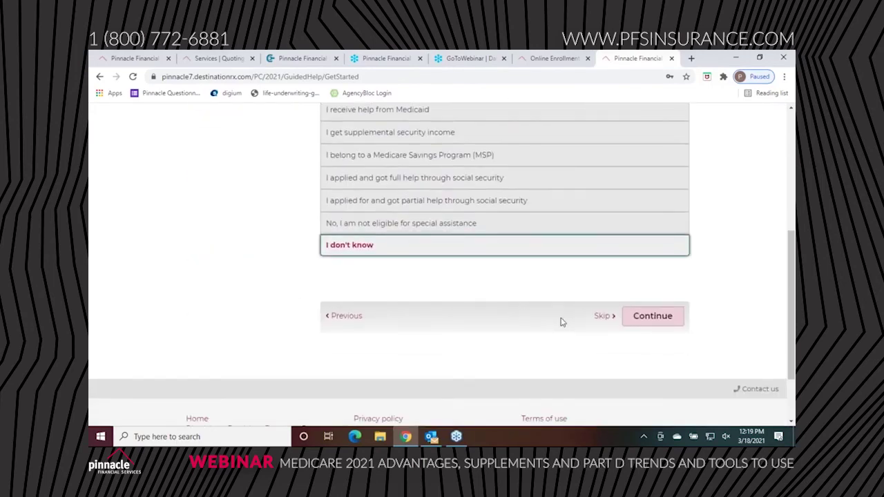
click(641, 322)
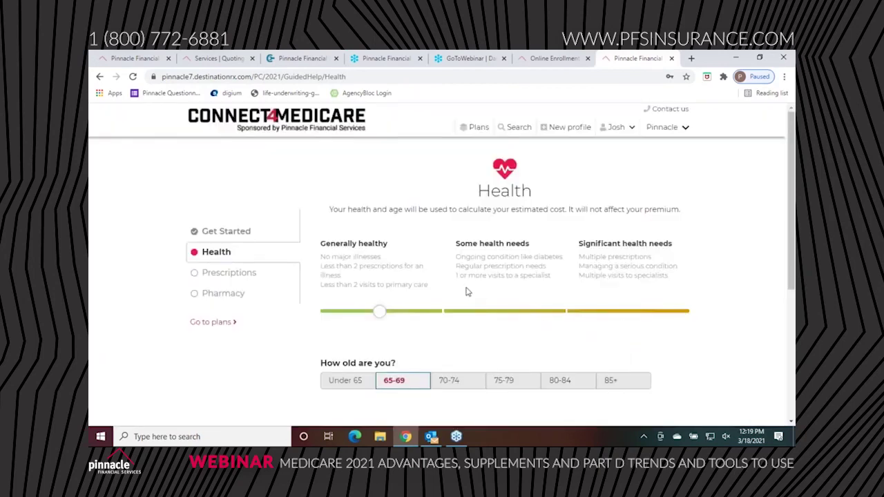
scroll(464, 291, down, 2)
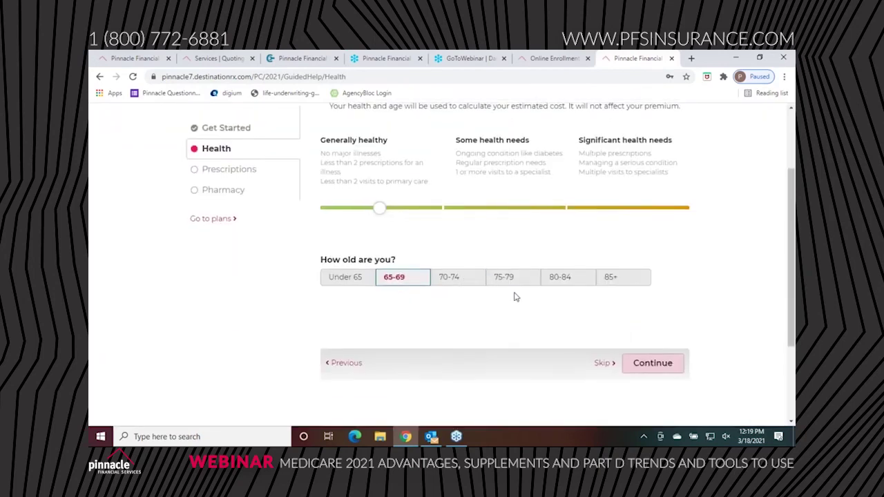
click(653, 364)
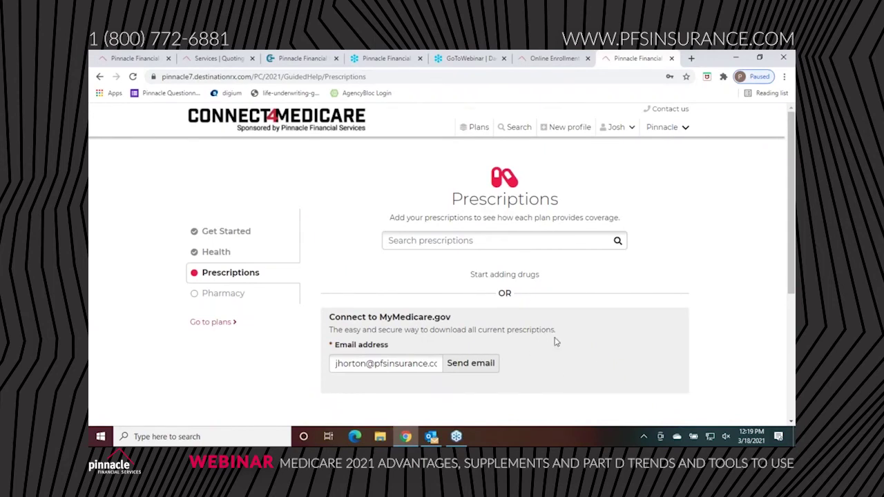
Add lisinopril TAB 10MG at 30 per month and Humalog INJ 100/ML at one 10ML vial per month, and continue to Pharmacy
click(499, 238)
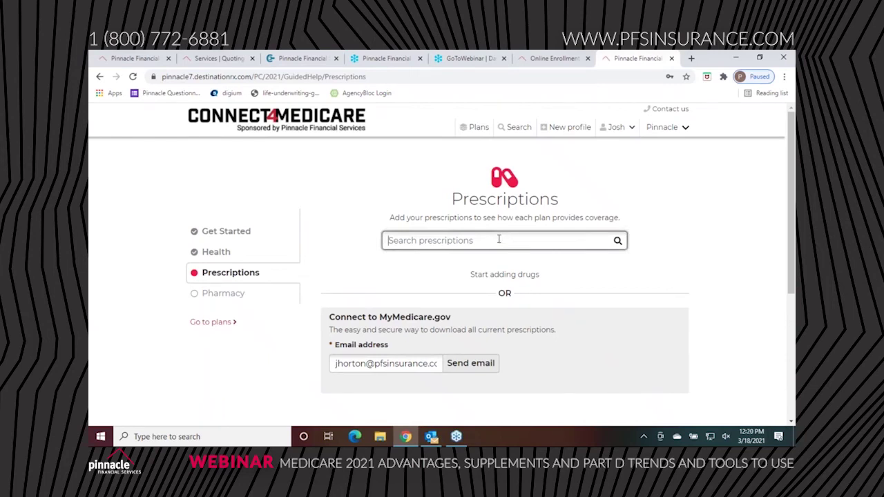
text(lisi)
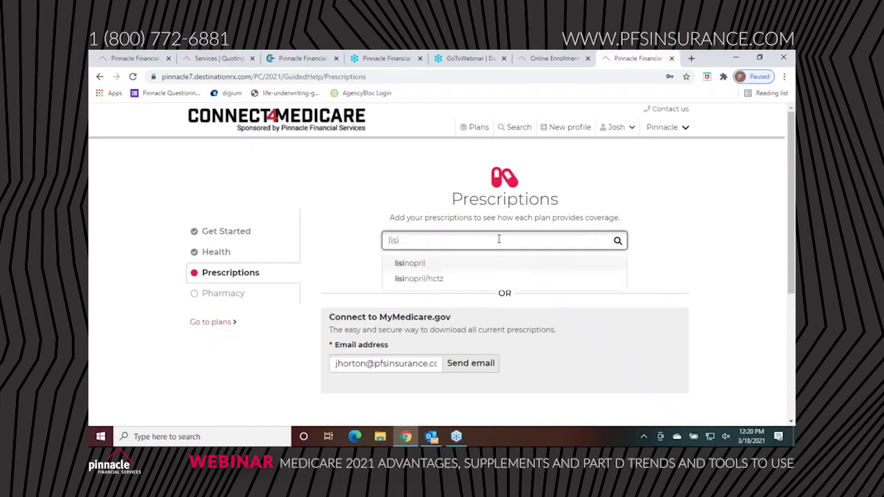
click(449, 263)
scroll(583, 353, down, 3)
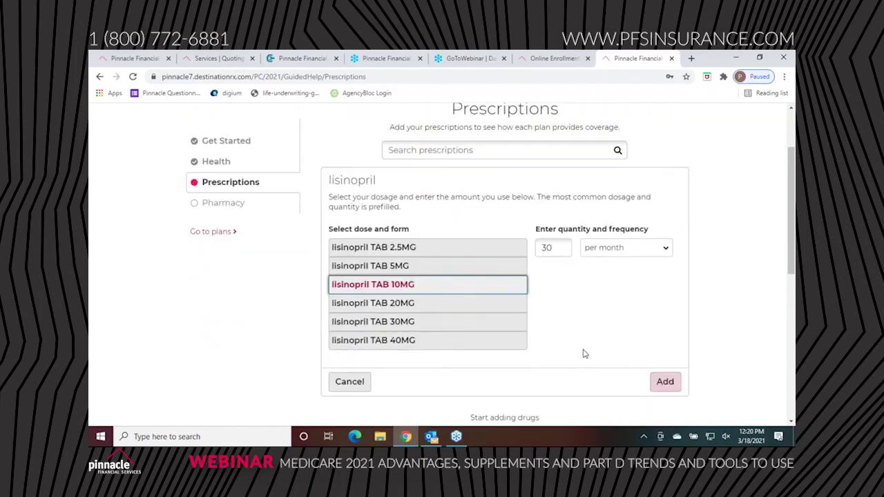
click(656, 368)
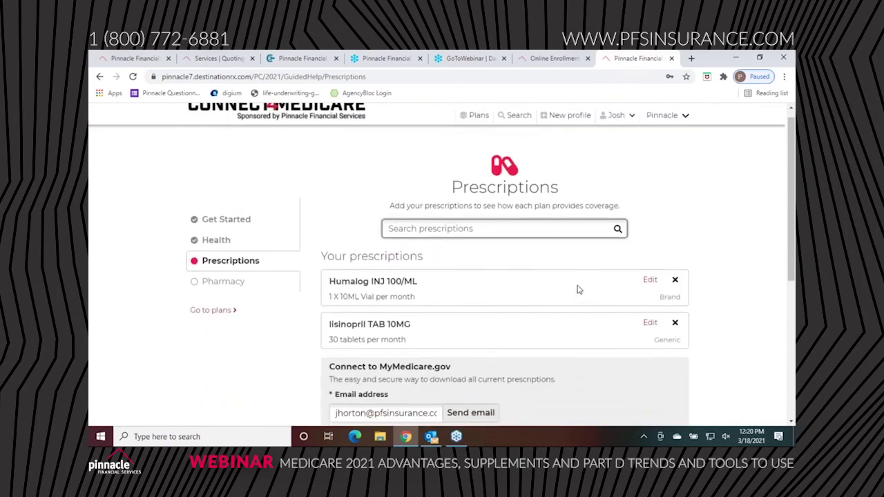
scroll(578, 290, down, 2)
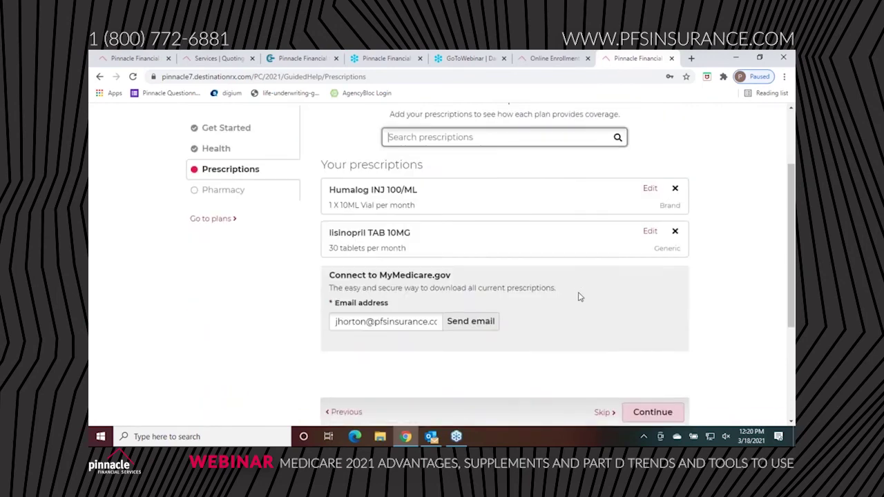
scroll(580, 296, down, 2)
click(656, 311)
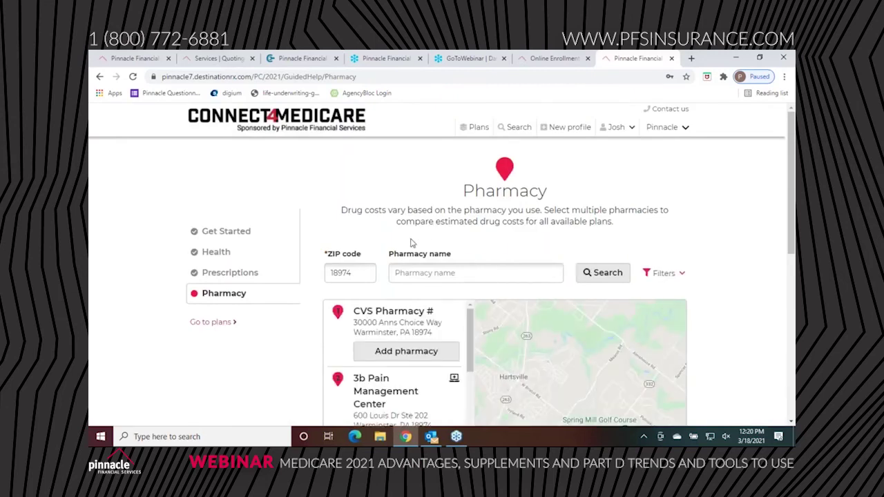
Look over the nearby pharmacies in the list and on the map, zooming the map in and back out
scroll(412, 243, down, 1)
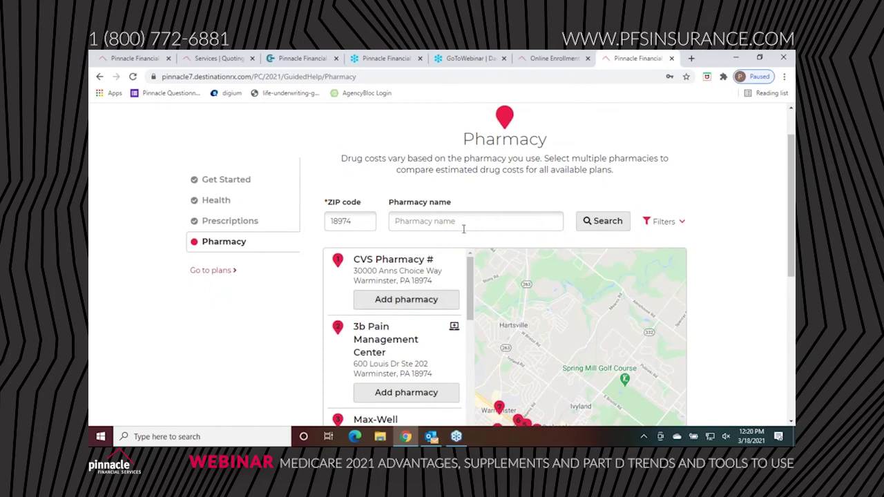
scroll(537, 302, down, 2)
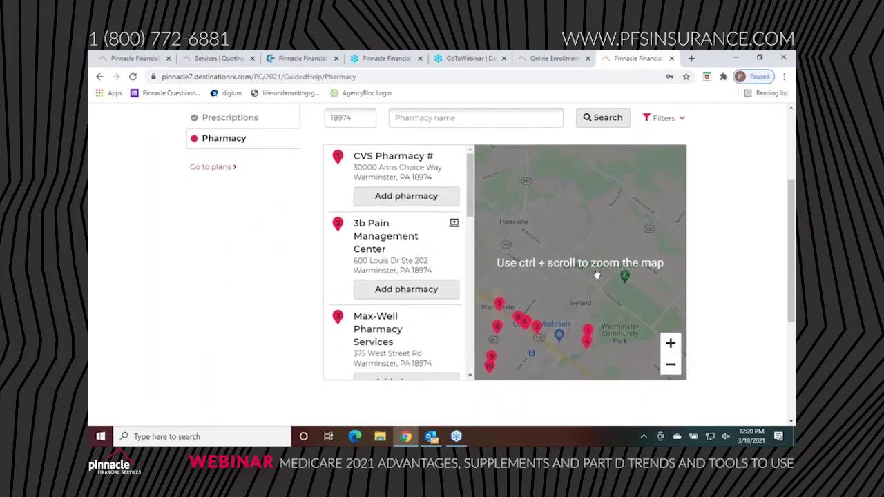
click(670, 343)
click(670, 365)
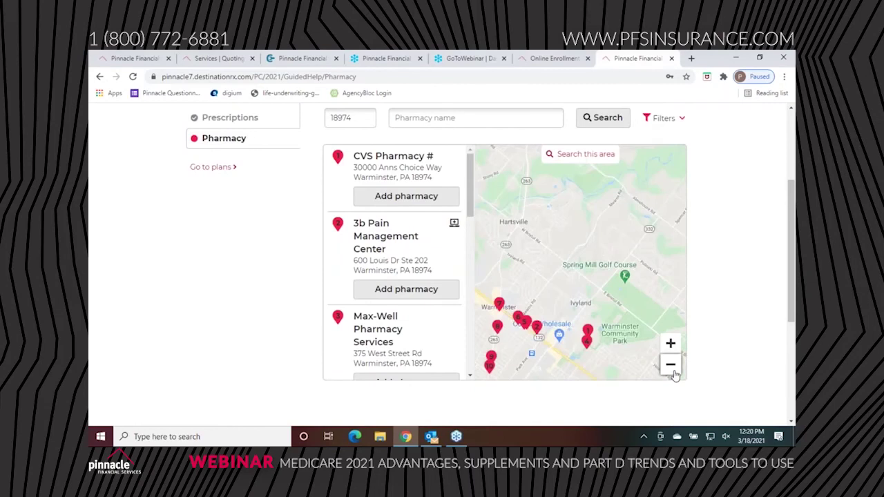
scroll(608, 325, up, 3)
Search for pharmacies named walgreens around the beneficiary's ZIP code
click(517, 276)
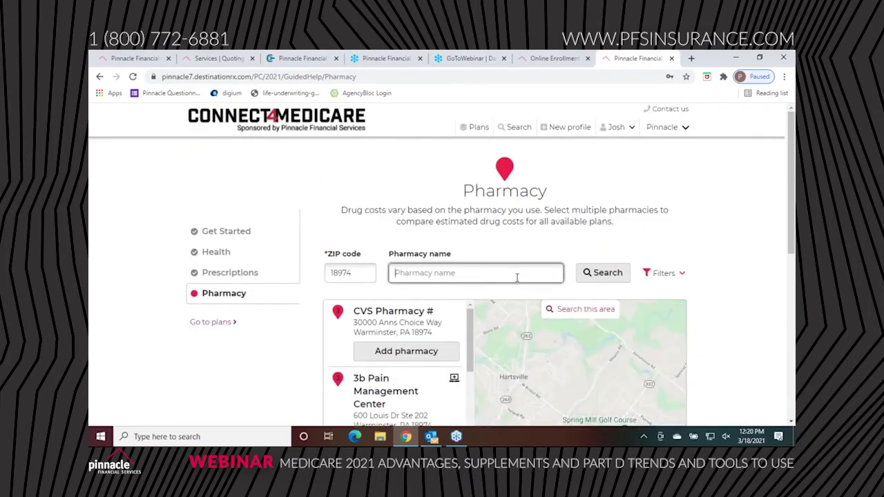
text(walgreena)
click(594, 273)
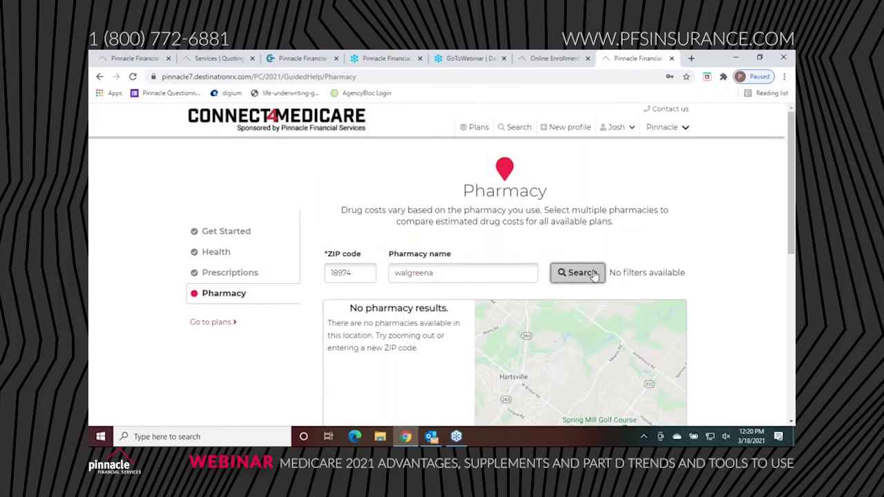
click(492, 272)
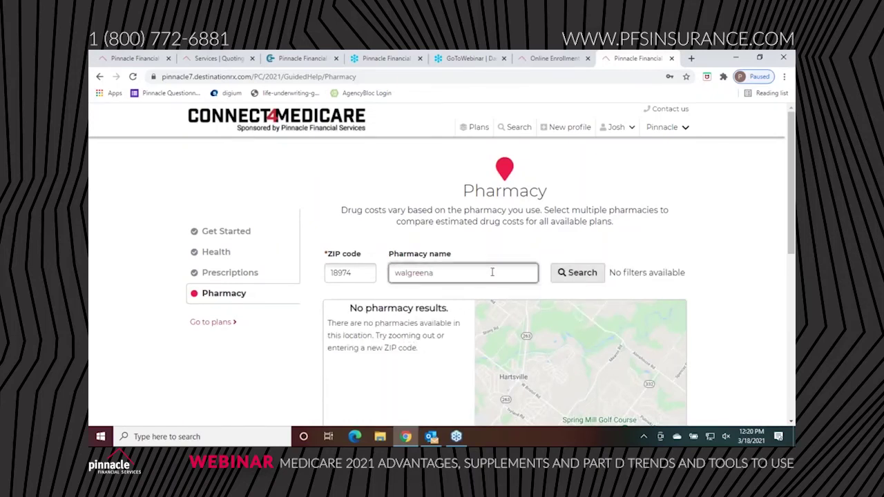
key(BackSpace)
text(s)
click(579, 276)
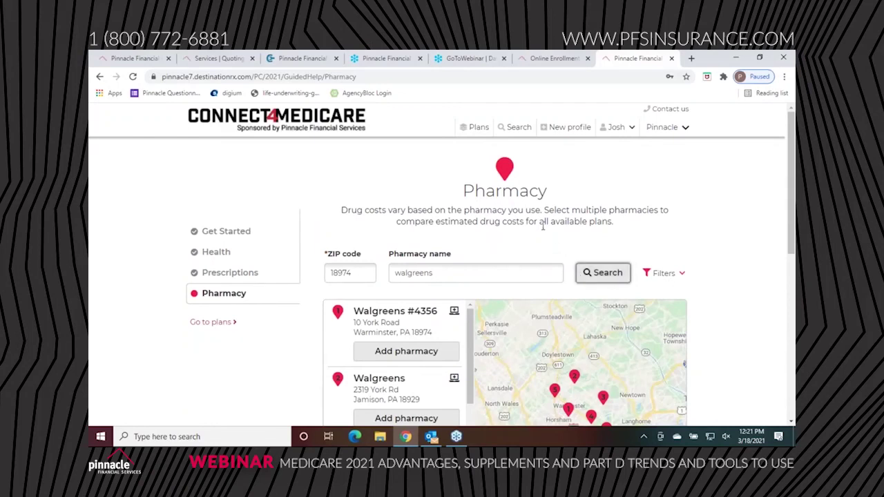
Add Walgreens #4356 from the search results as the beneficiary's pharmacy and continue to the available plans
scroll(580, 277, down, 2)
scroll(580, 276, down, 3)
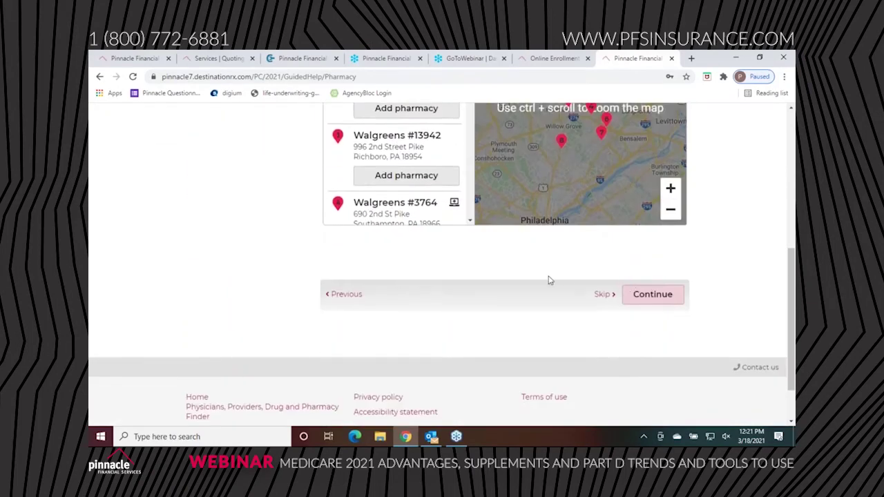
scroll(442, 276, up, 4)
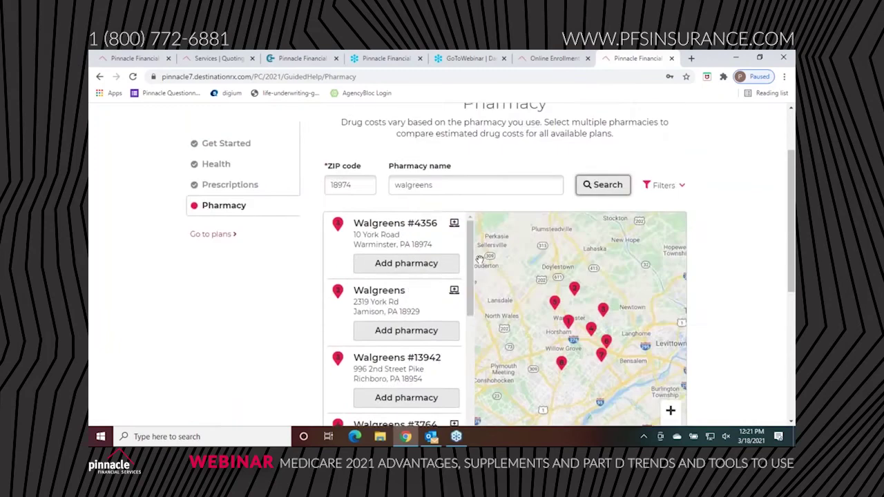
click(429, 300)
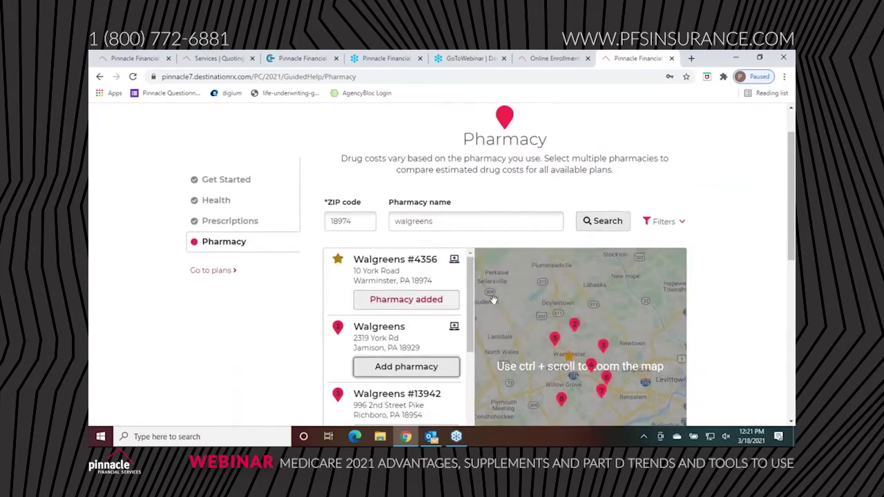
scroll(523, 341, down, 3)
scroll(649, 406, down, 1)
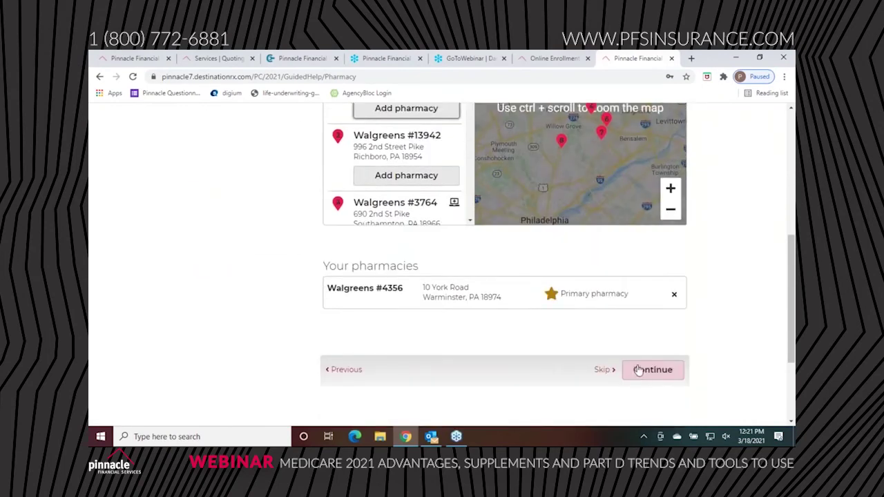
click(639, 371)
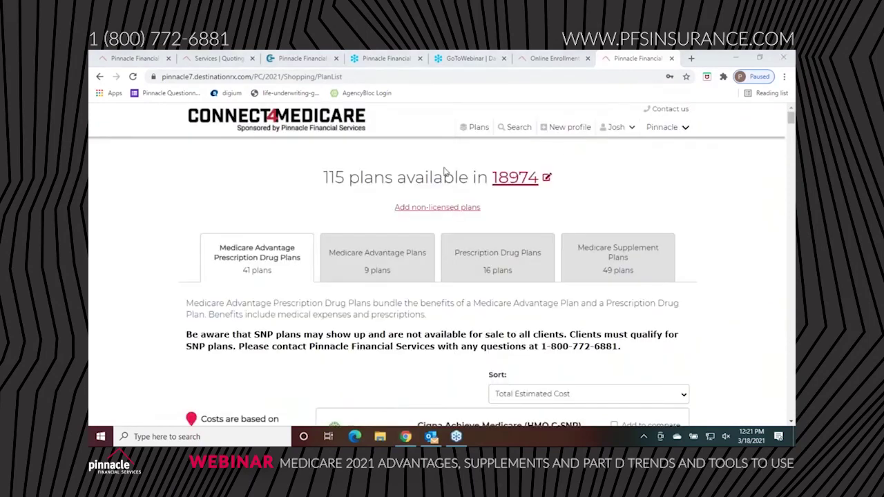
Open the plan details of Cigna Achieve Medicare (HMO C-SNP) and review its costs and medical benefits
scroll(405, 173, down, 4)
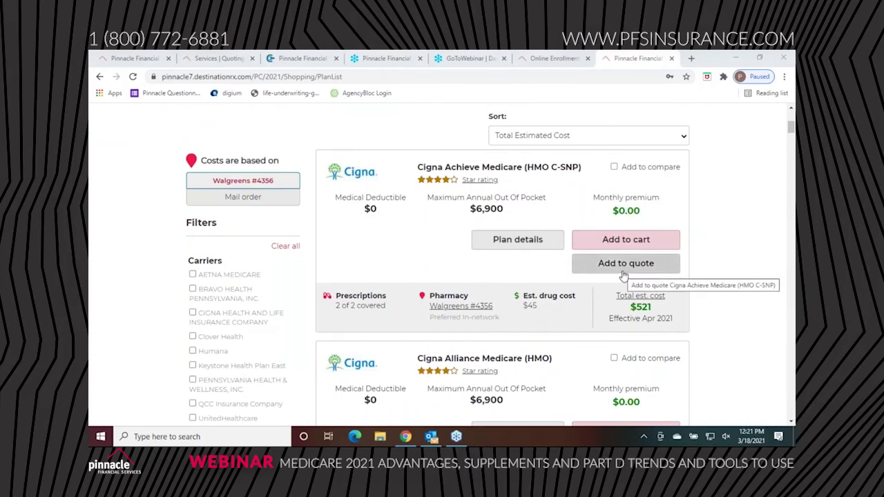
click(537, 242)
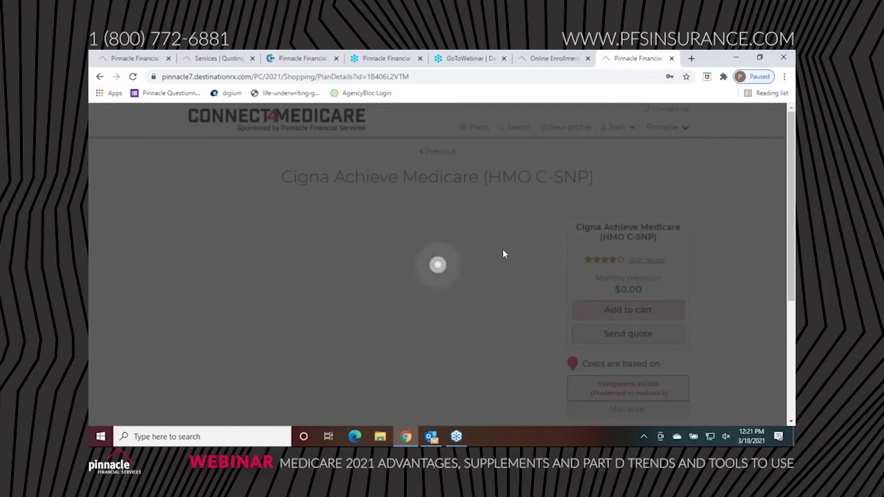
scroll(502, 254, down, 3)
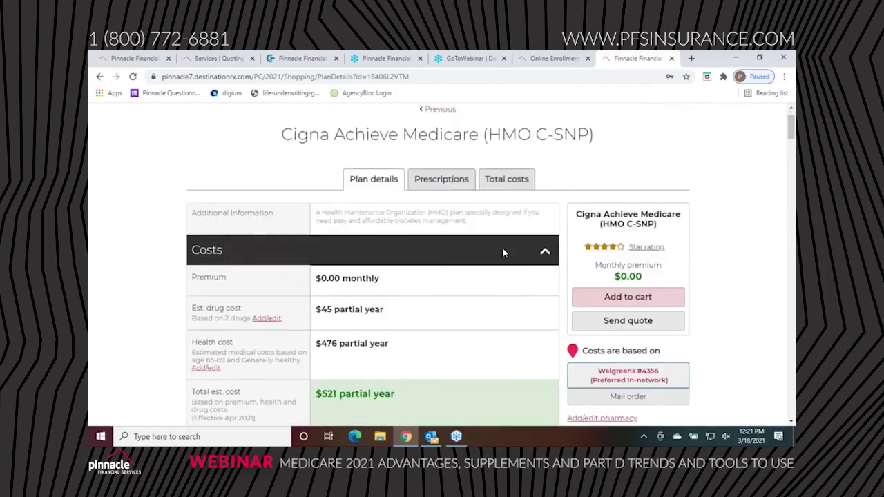
scroll(503, 254, down, 10)
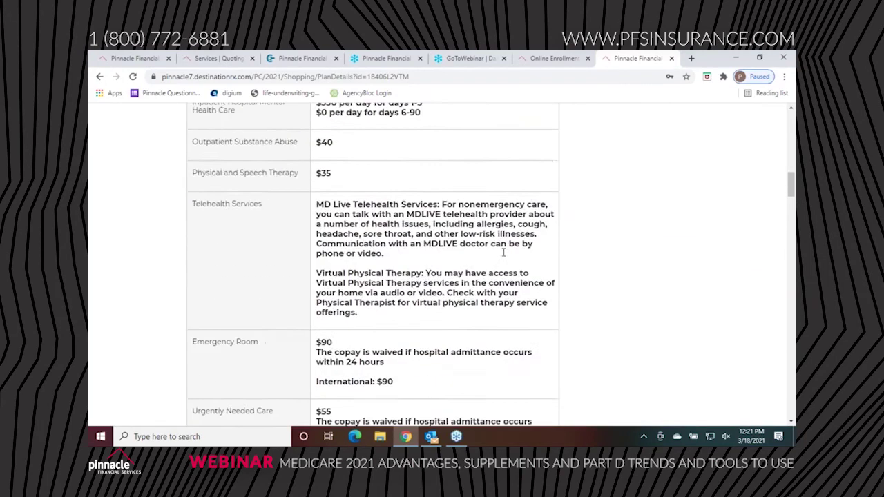
scroll(503, 258, down, 4)
scroll(502, 254, up, 10)
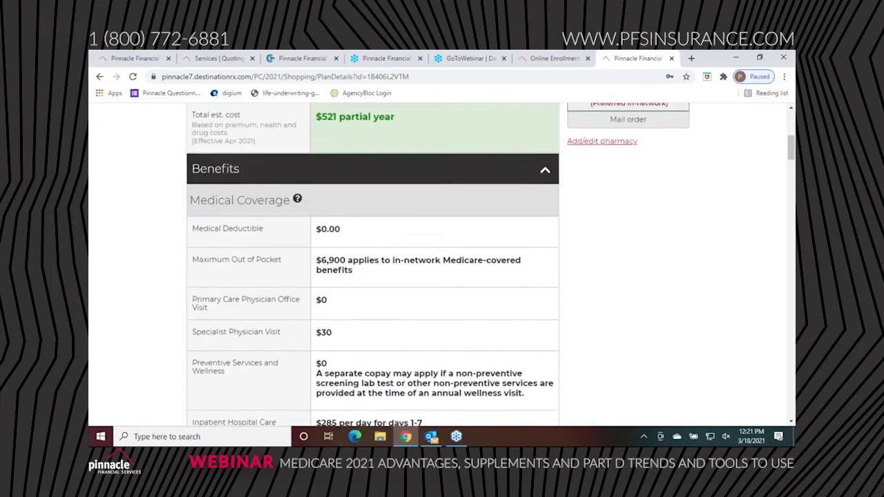
Review the Cigna Achieve Medicare plan's prescription coverage by tier, with drug costs, restrictions and the frequently asked questions
click(448, 227)
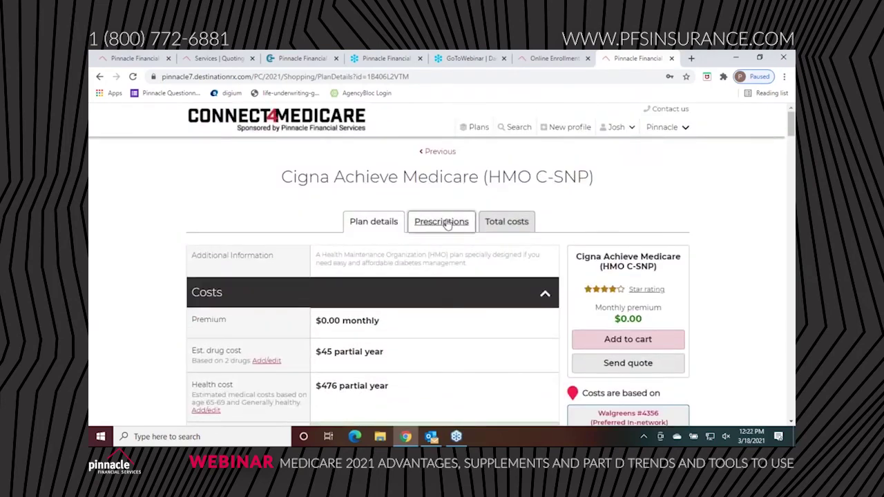
scroll(444, 264, down, 1)
scroll(444, 265, down, 7)
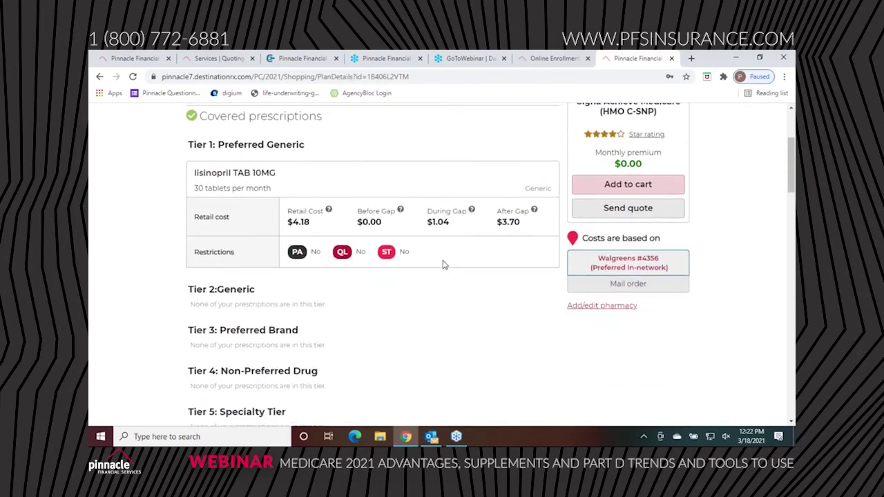
scroll(444, 264, down, 10)
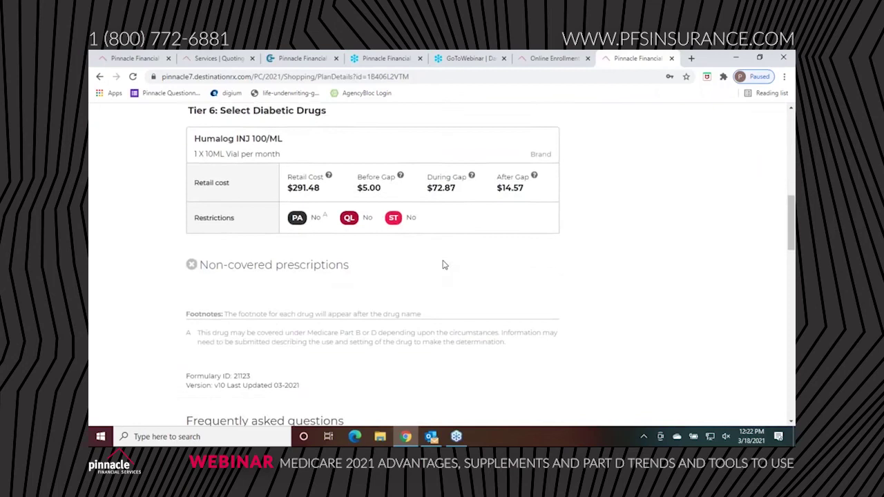
scroll(466, 256, down, 3)
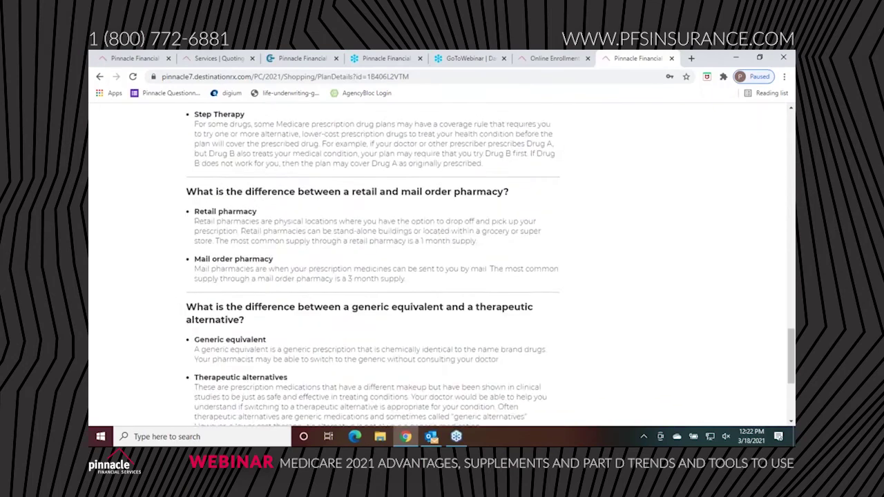
scroll(466, 255, up, 20)
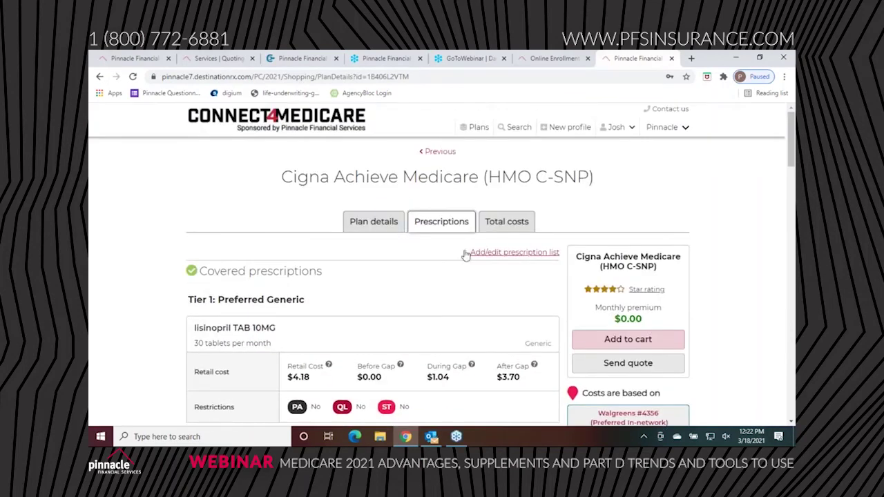
Examine the Cigna Achieve Medicare plan's total estimated cost and its month-by-month breakdown for the April 2021 effective date
click(506, 222)
scroll(277, 248, down, 3)
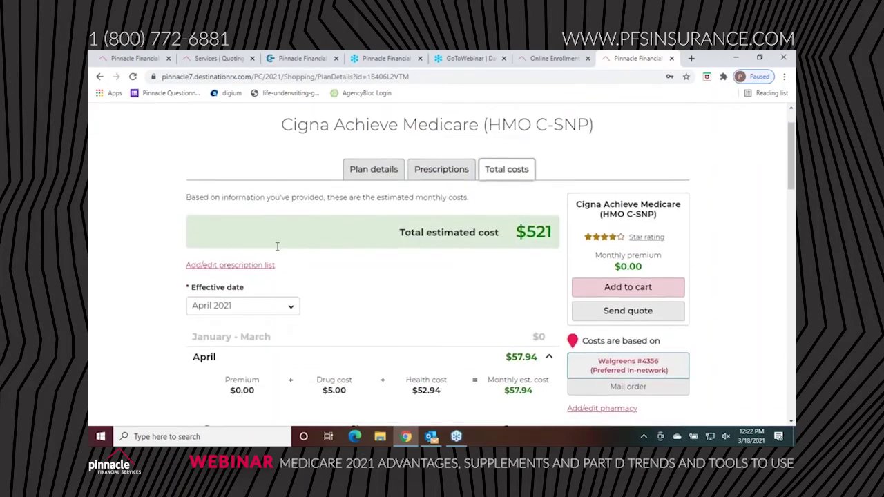
scroll(363, 237, down, 3)
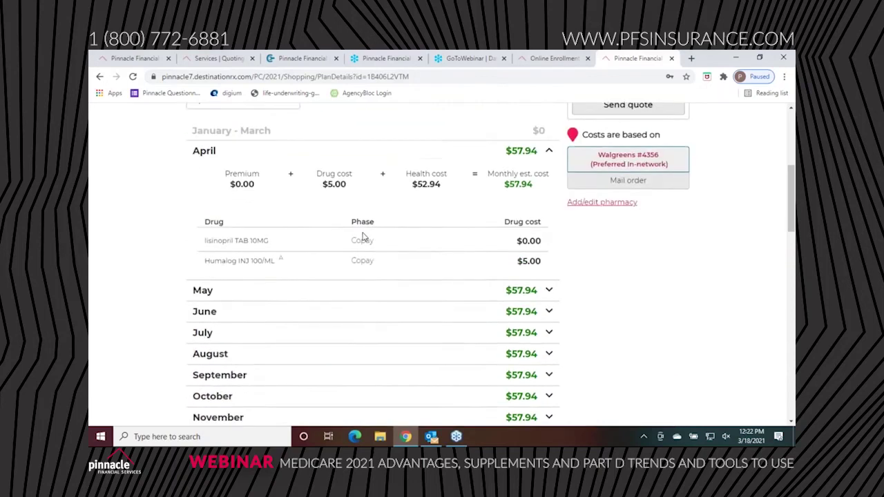
scroll(367, 242, up, 2)
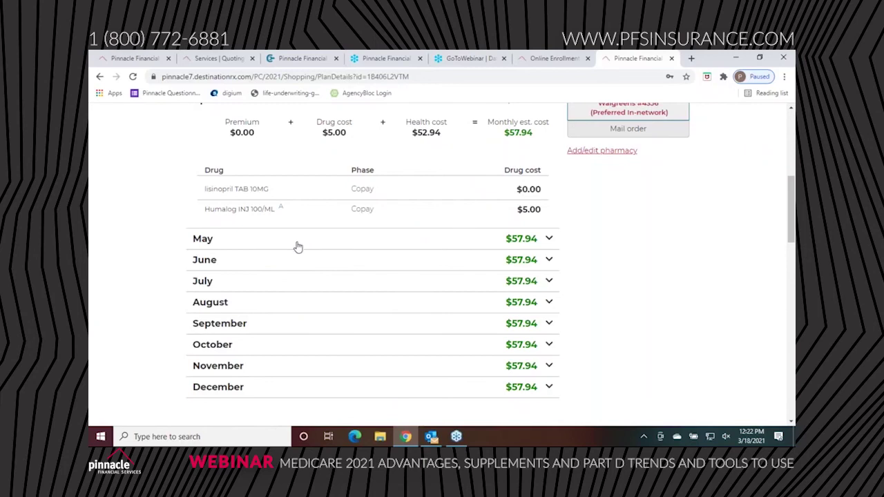
scroll(337, 311, up, 3)
scroll(340, 314, up, 2)
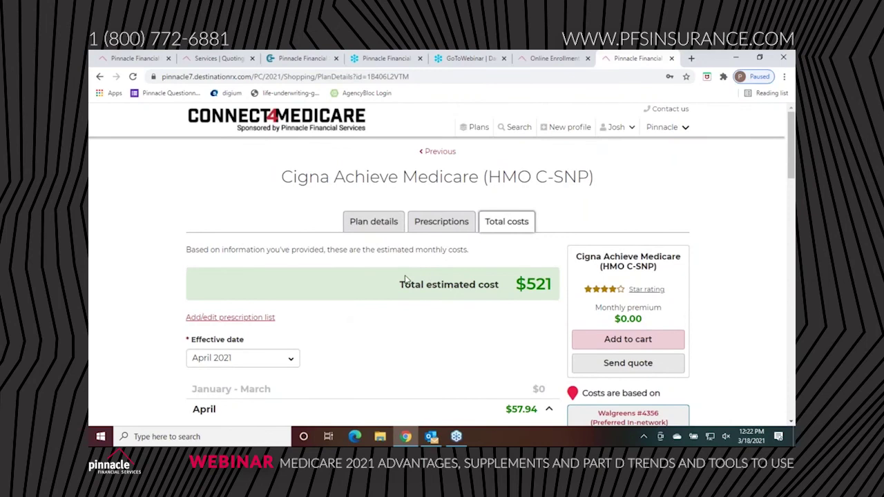
scroll(406, 278, down, 1)
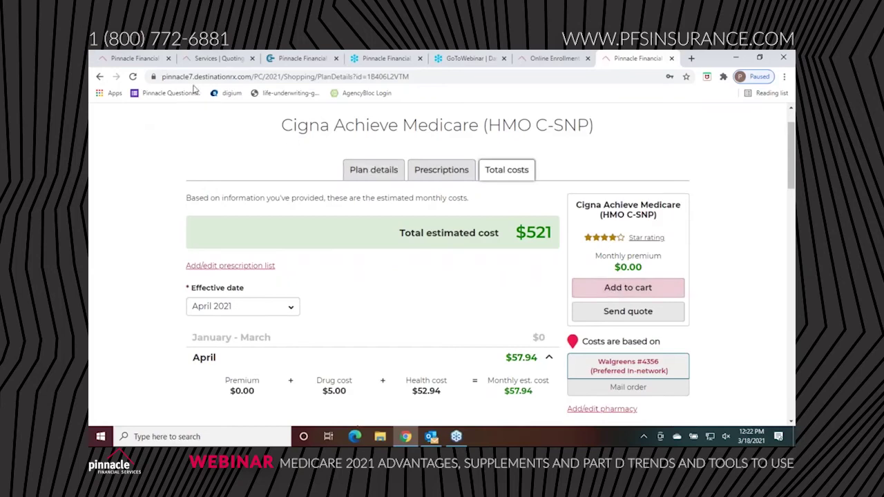
scroll(219, 157, up, 1)
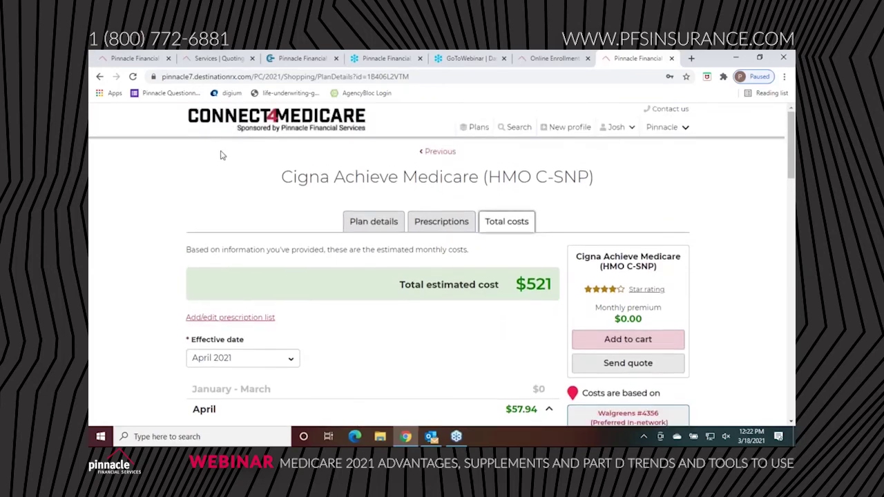
Return to the plan list and add the non-licensed plans to it
click(100, 77)
click(99, 77)
click(650, 318)
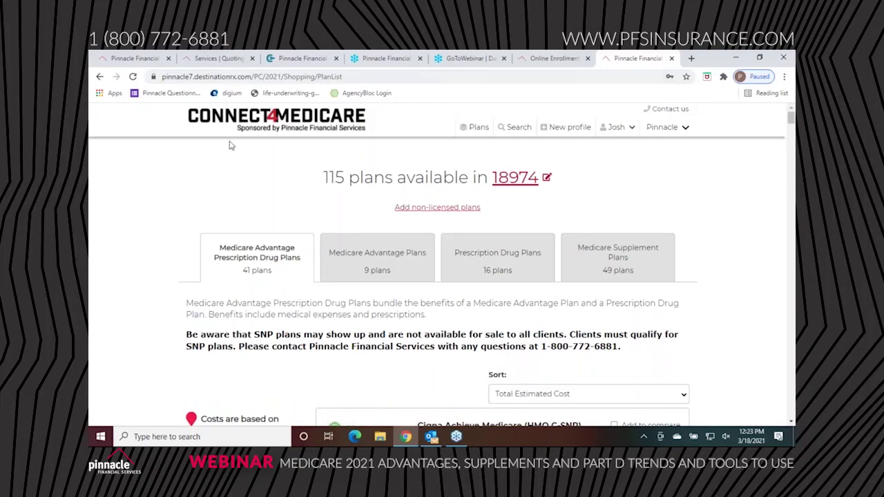
click(439, 210)
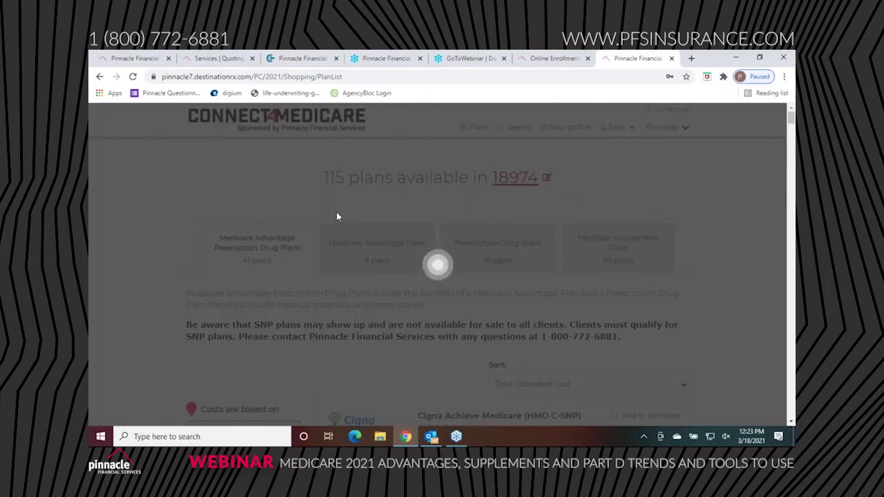
scroll(336, 218, down, 1)
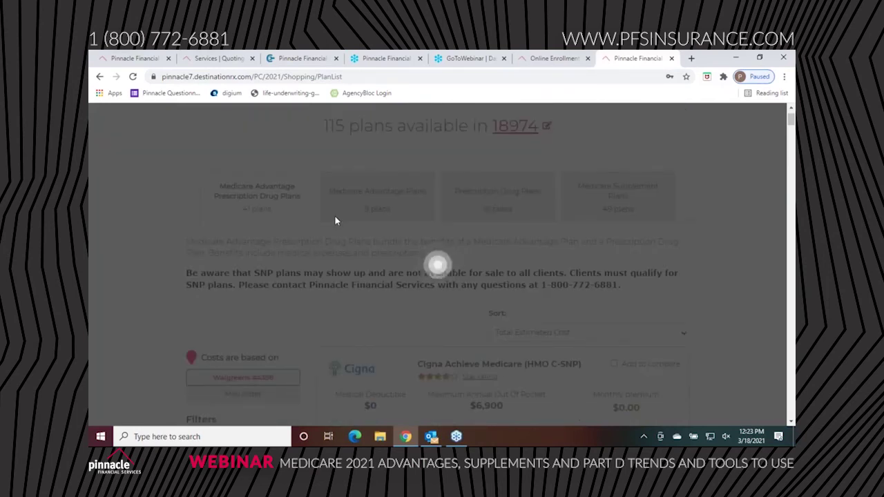
Look through the expanded Medicare Advantage Prescription Drug plan list, comparing plans open for sale with those not licensed to sell
scroll(333, 221, down, 5)
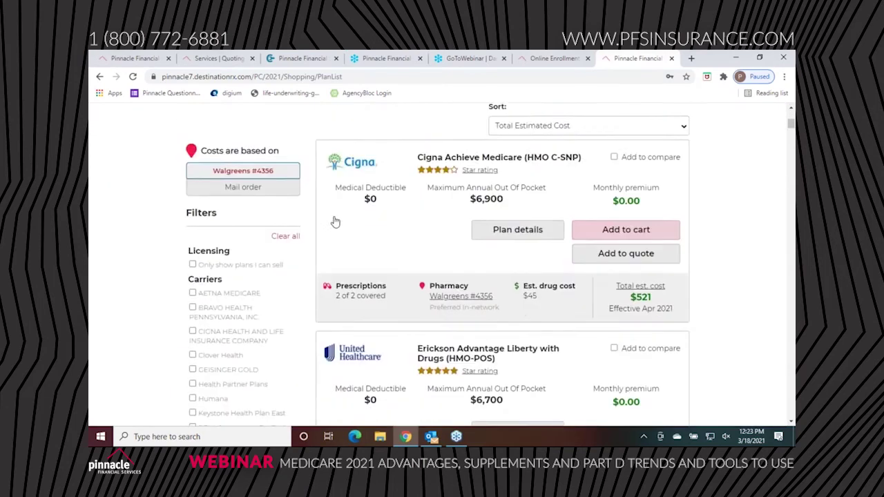
scroll(331, 221, down, 1)
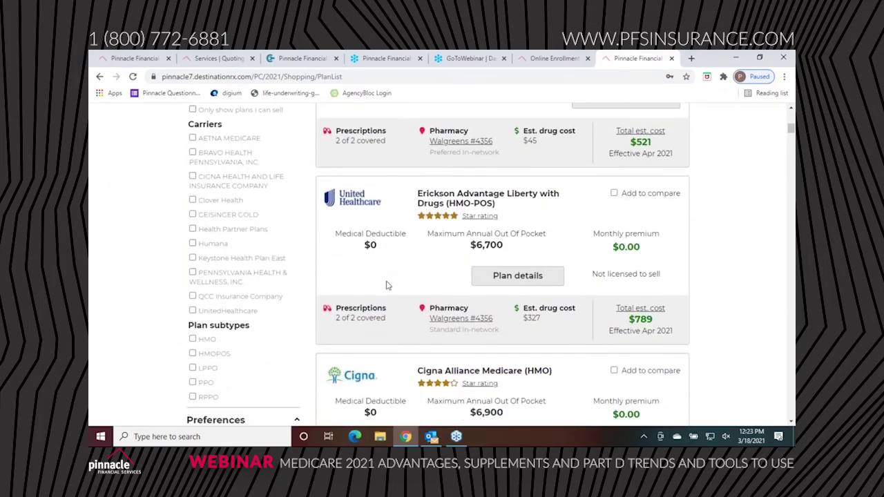
scroll(386, 286, up, 3)
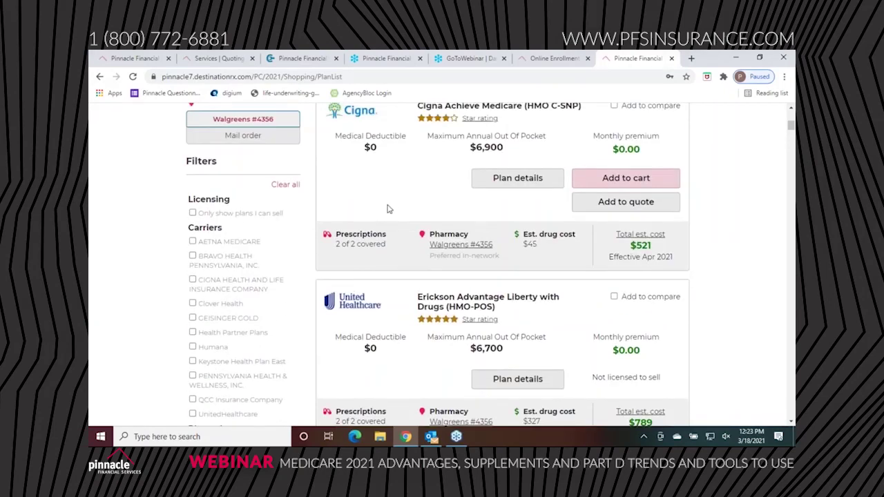
scroll(241, 185, down, 2)
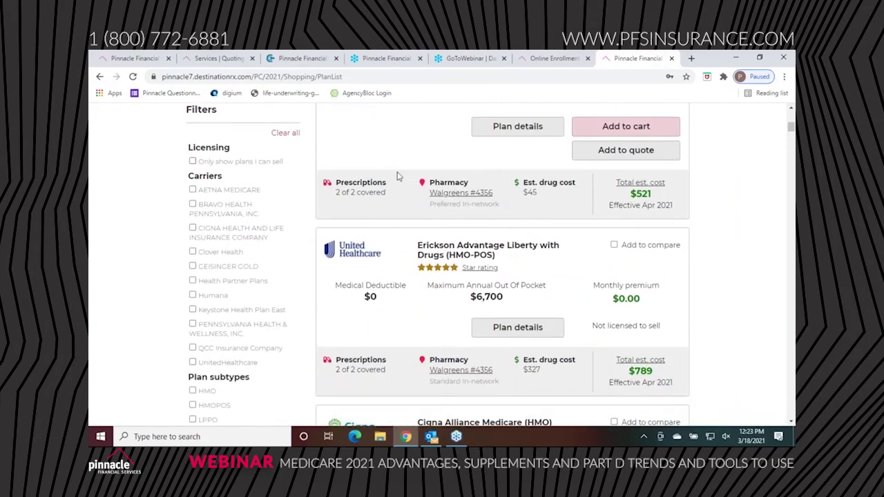
scroll(395, 190, down, 5)
scroll(396, 193, down, 3)
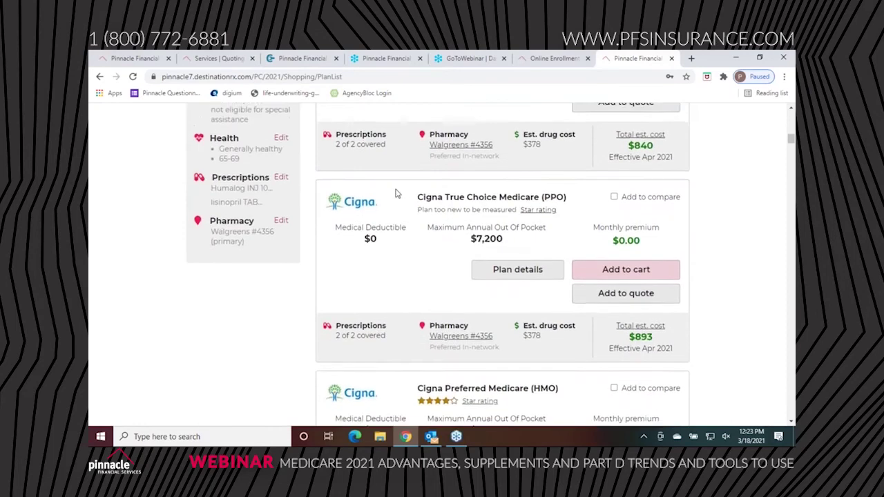
scroll(395, 194, down, 3)
Filter the list by licensing to only show plans the agent can sell, and look over the remaining plans
scroll(282, 175, up, 10)
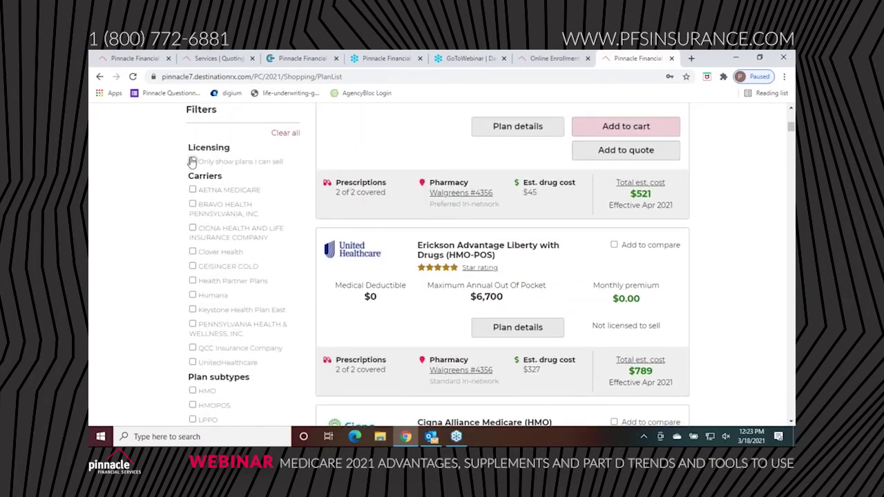
click(193, 162)
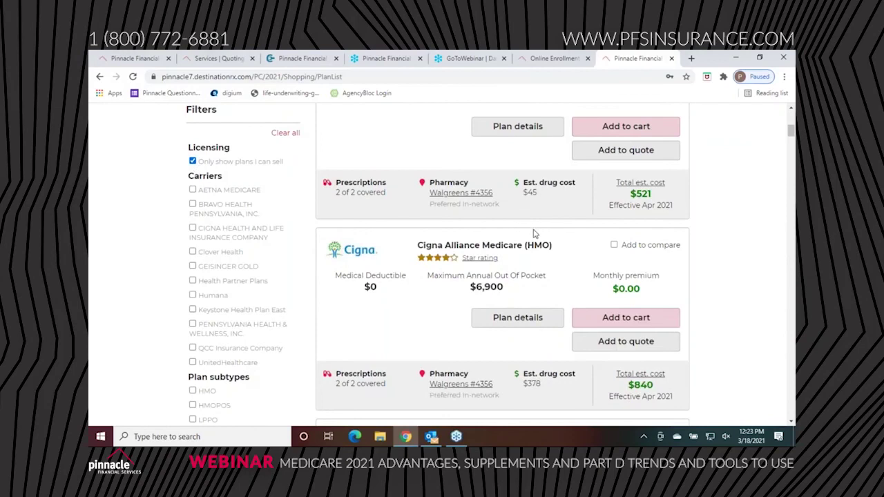
scroll(533, 235, down, 5)
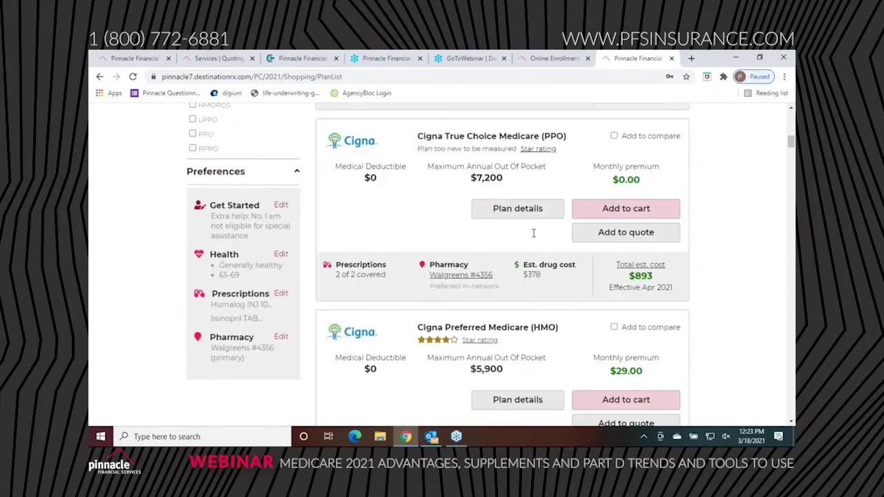
scroll(533, 234, down, 5)
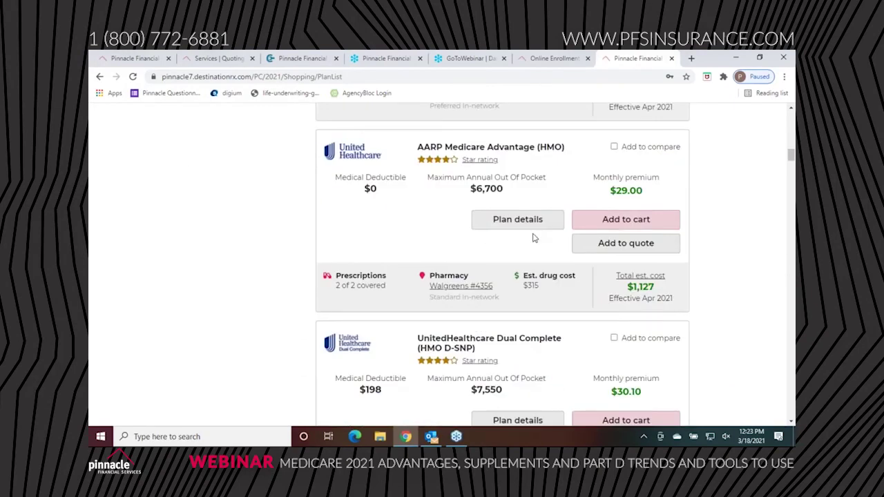
scroll(533, 237, up, 12)
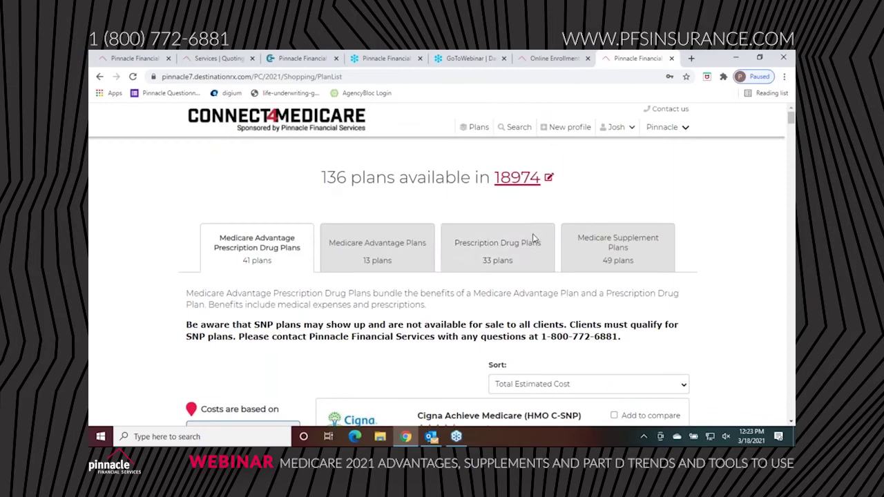
scroll(442, 282, down, 2)
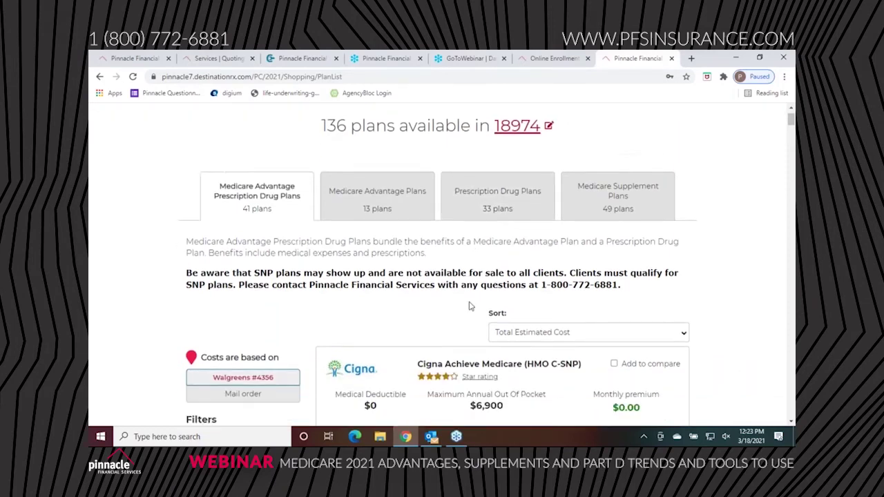
Look over the licensed Medicare Advantage Prescription Drug plans and add Cigna Achieve Medicare (HMO C-SNP) to the cart
scroll(396, 244, down, 5)
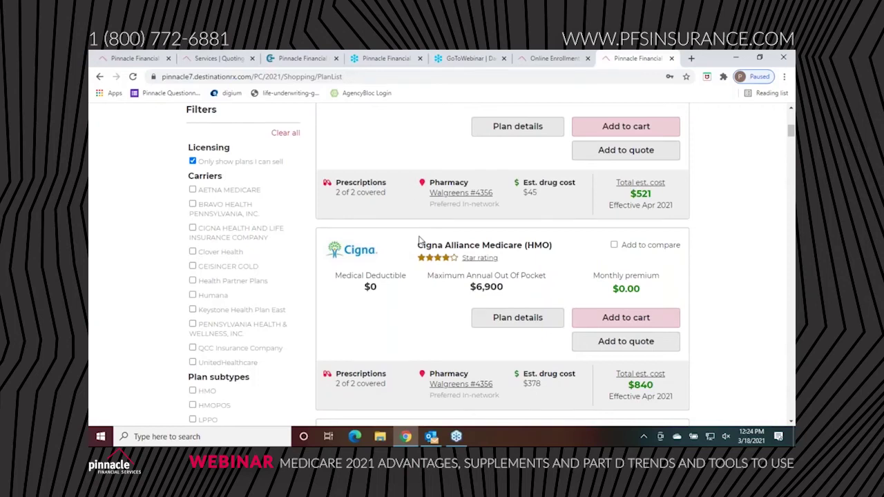
scroll(418, 239, up, 6)
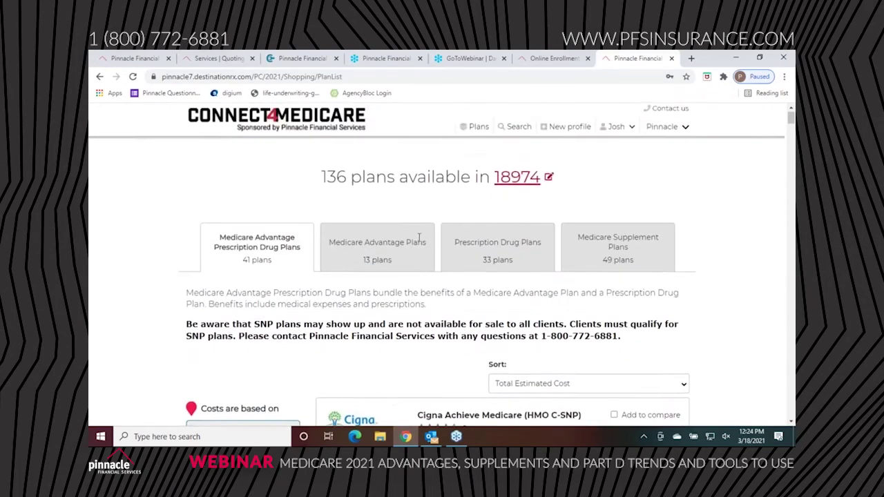
scroll(418, 239, down, 3)
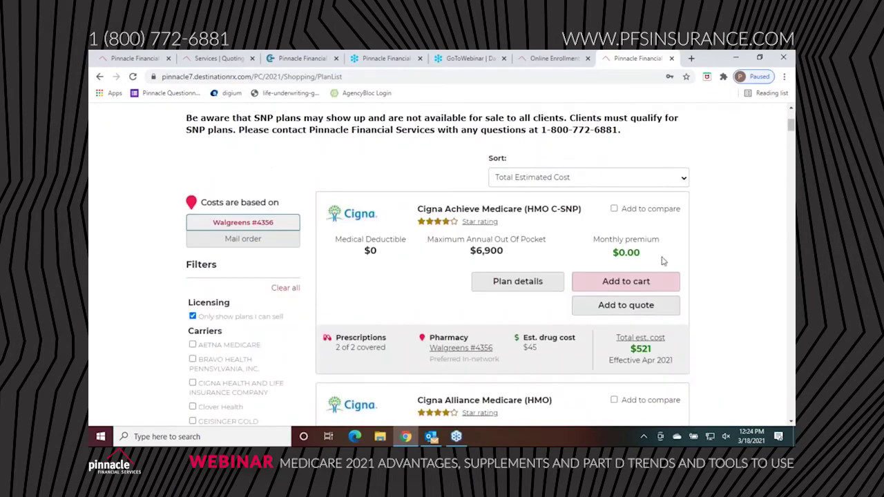
scroll(658, 263, down, 1)
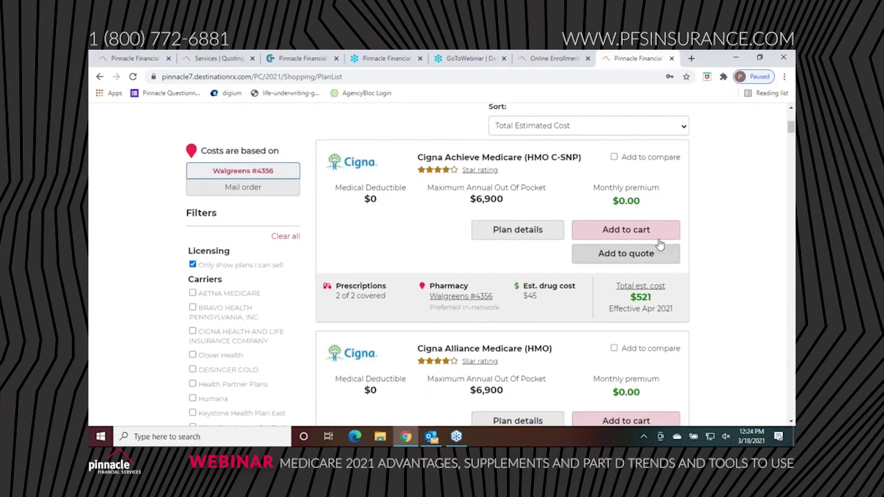
click(657, 235)
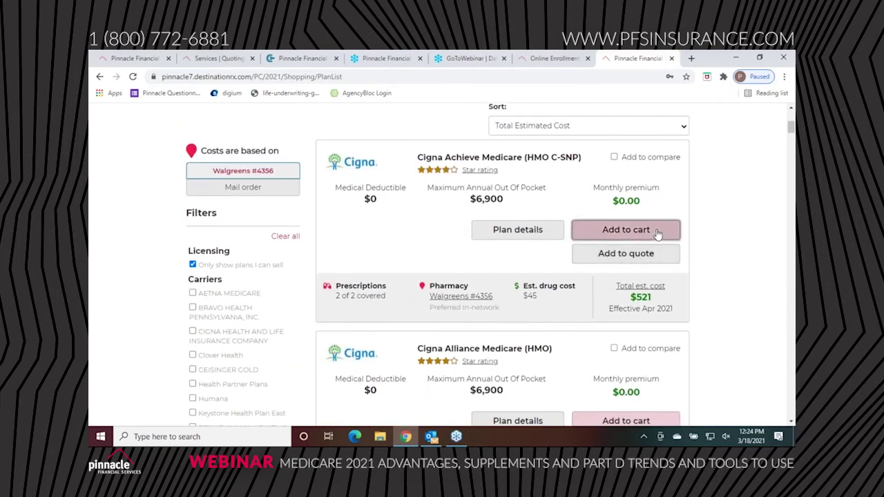
Choose to send the application to the beneficiary to sign and submit, and continue from the cart to the enrollment form
scroll(458, 270, down, 1)
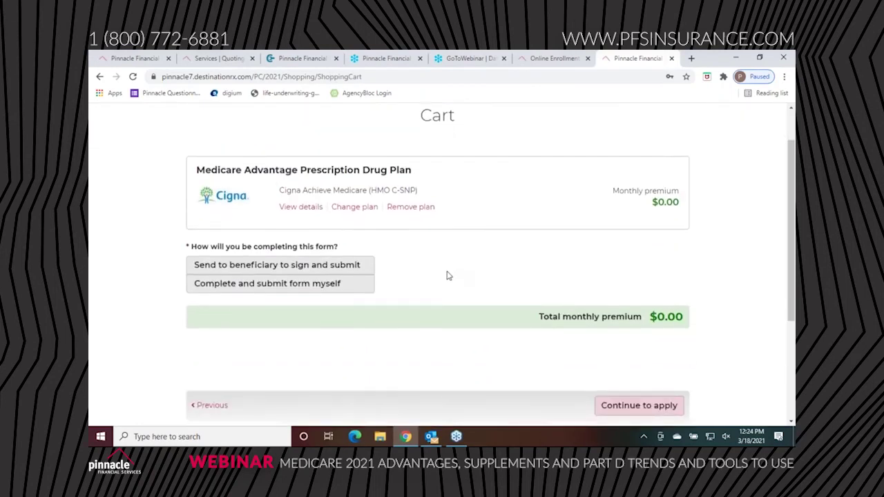
click(306, 269)
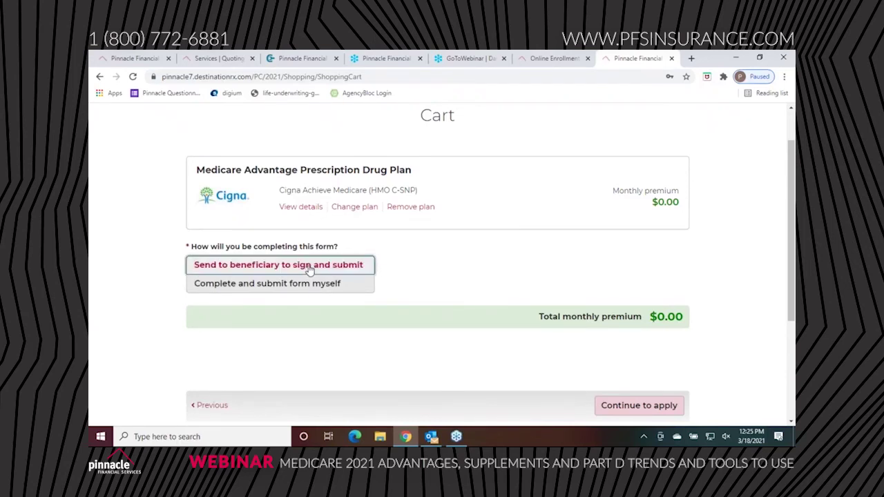
click(617, 407)
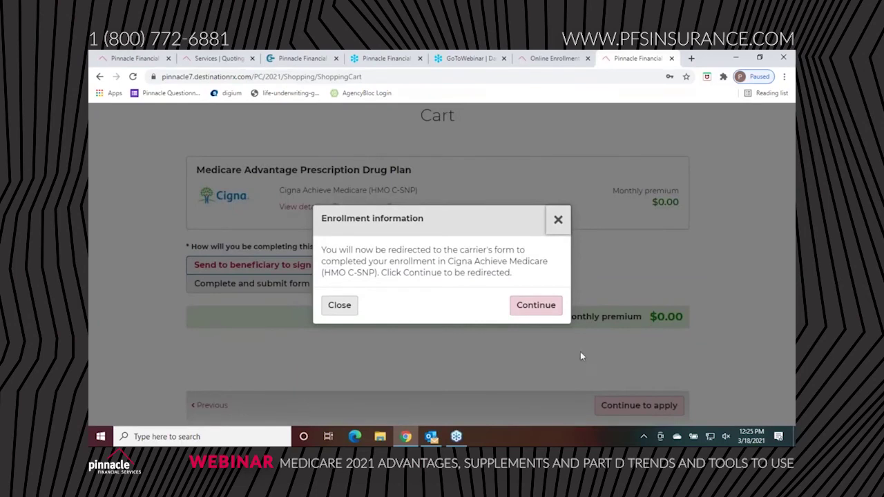
click(556, 303)
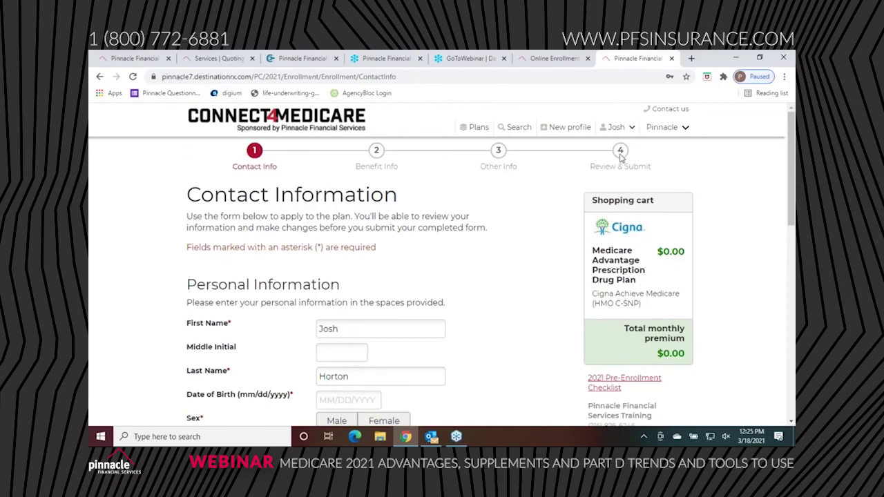
Examine the Contact Information page of the enrollment form, including personal information, permanent residence and mailing address
scroll(452, 231, down, 10)
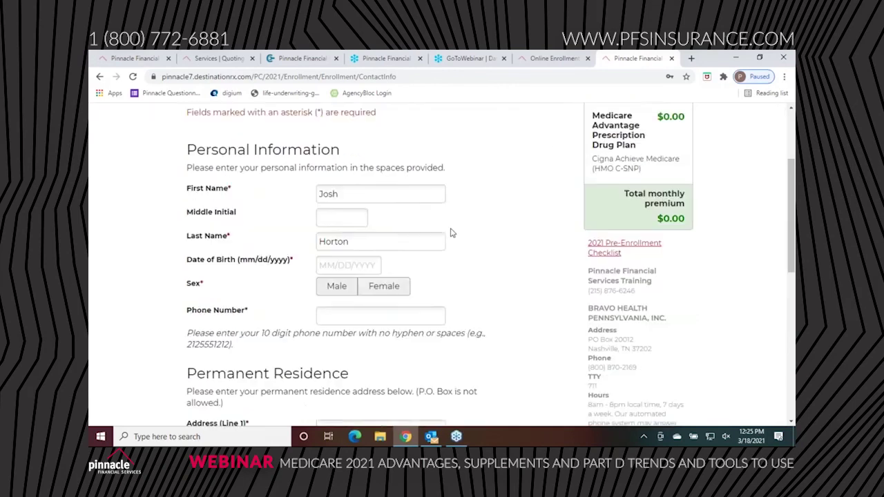
scroll(450, 232, up, 10)
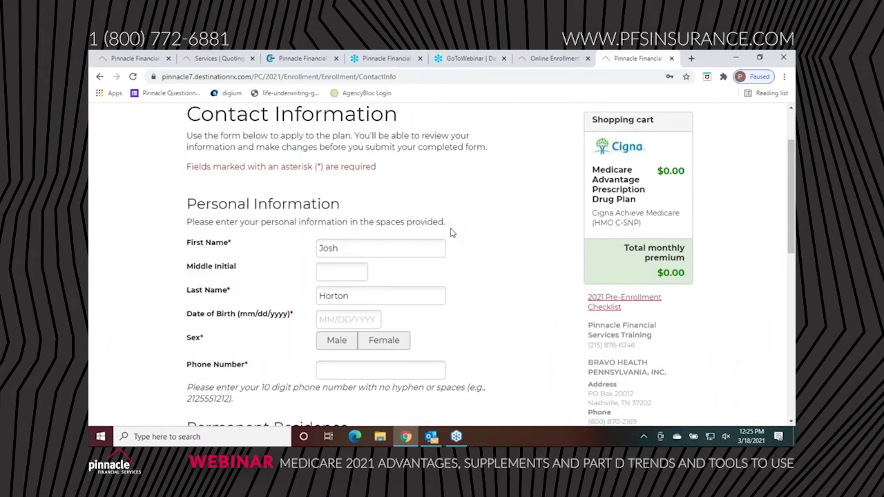
scroll(453, 232, down, 1)
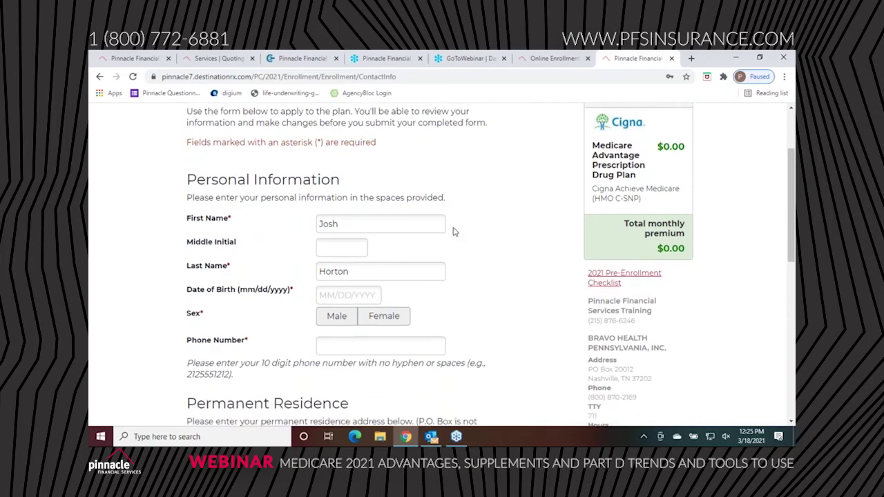
scroll(453, 232, down, 10)
scroll(455, 230, up, 10)
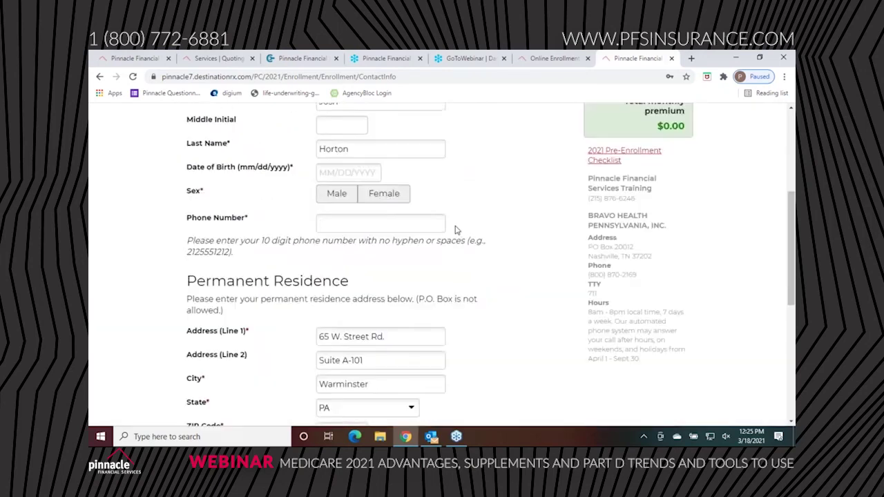
scroll(525, 214, down, 10)
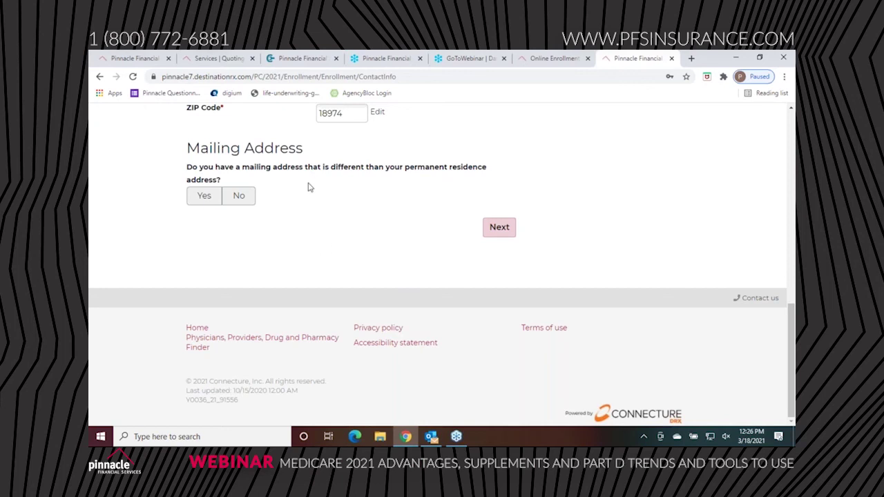
scroll(414, 292, up, 1)
scroll(415, 292, up, 10)
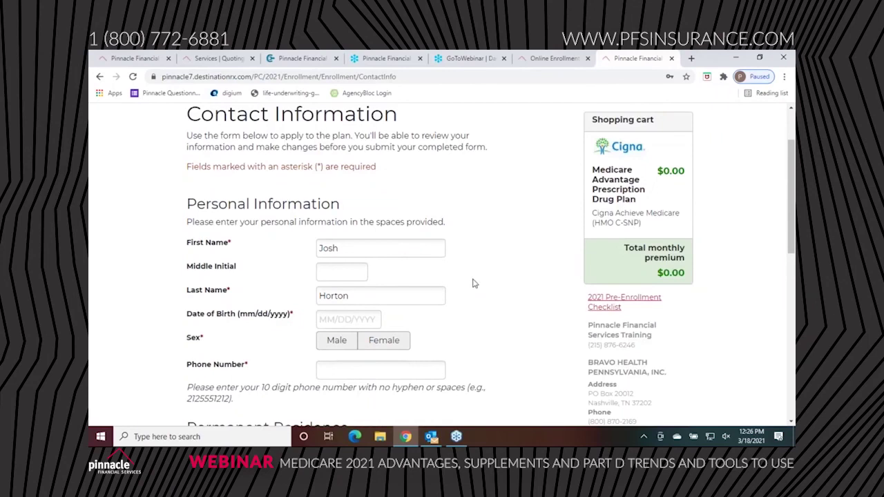
scroll(473, 283, up, 2)
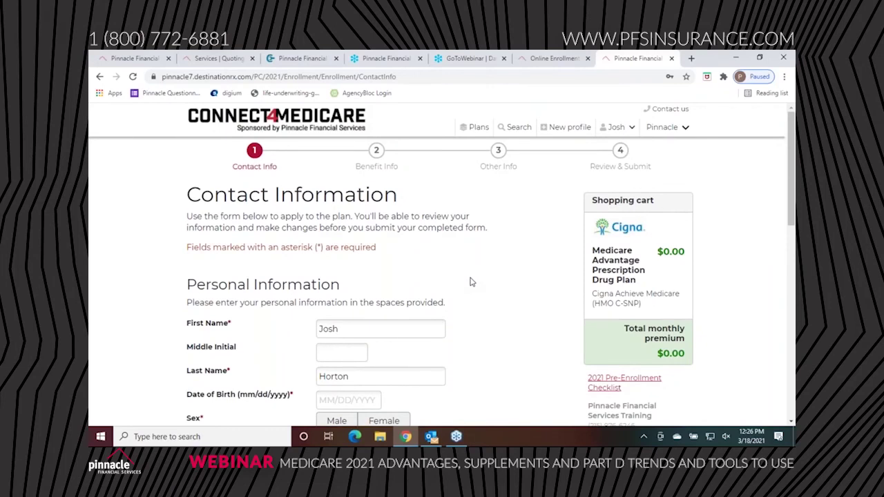
Leave the enrollment form and return to the Connect4Medicare beneficiary search page
click(281, 93)
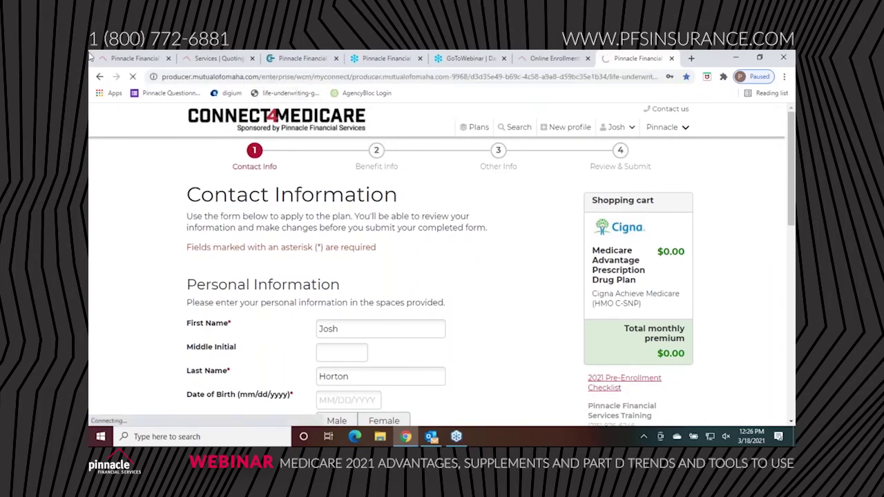
click(100, 77)
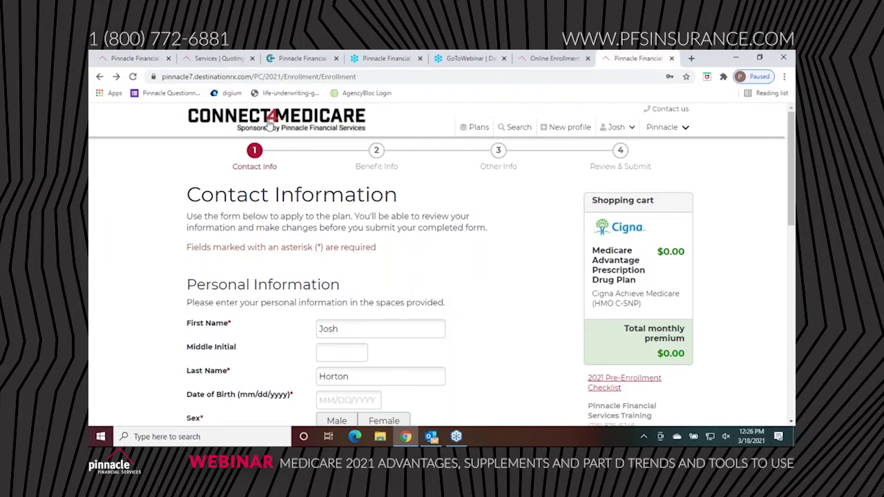
click(269, 122)
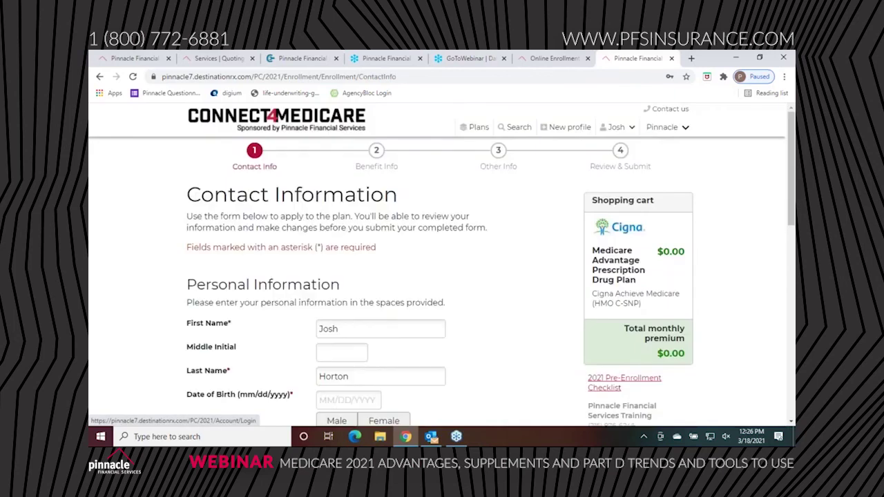
click(334, 119)
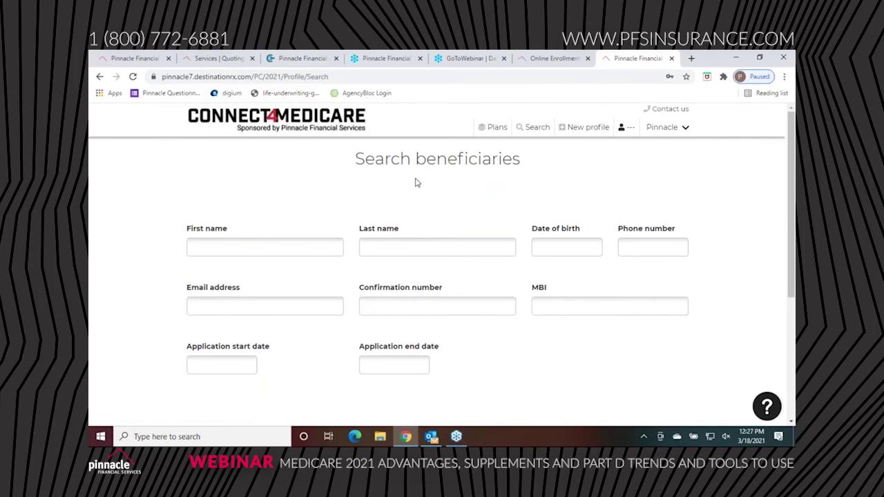
Open the agent's account overview and copy the personalized shopping link for clients
click(667, 129)
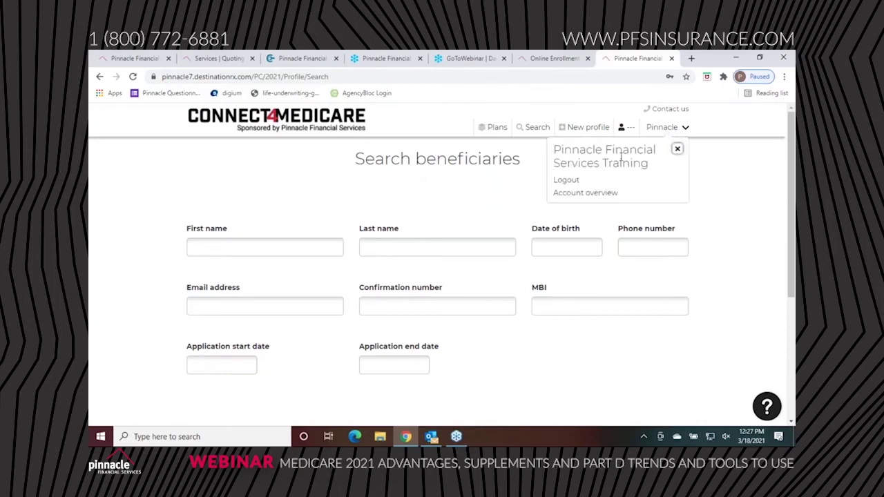
click(583, 195)
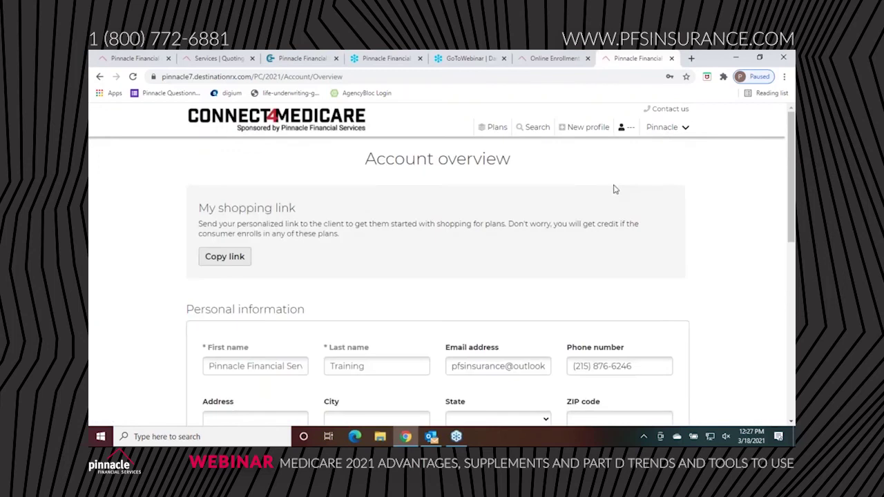
scroll(610, 195, down, 1)
scroll(610, 195, down, 1)
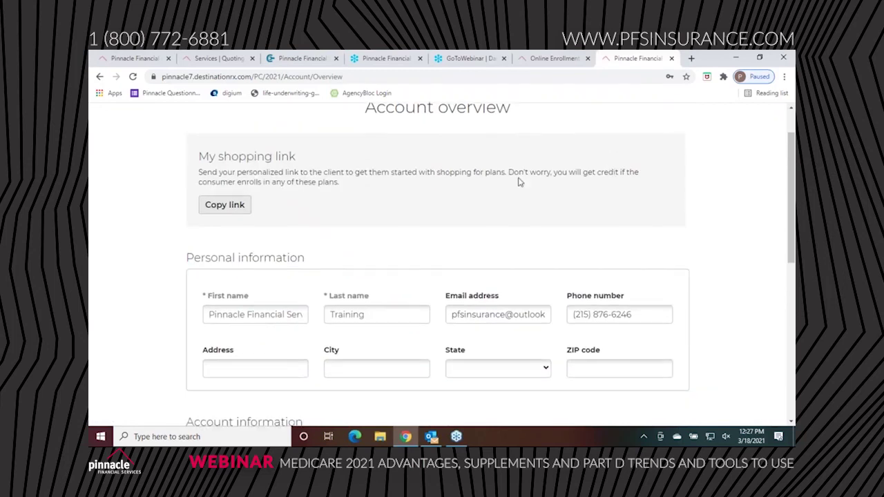
click(225, 207)
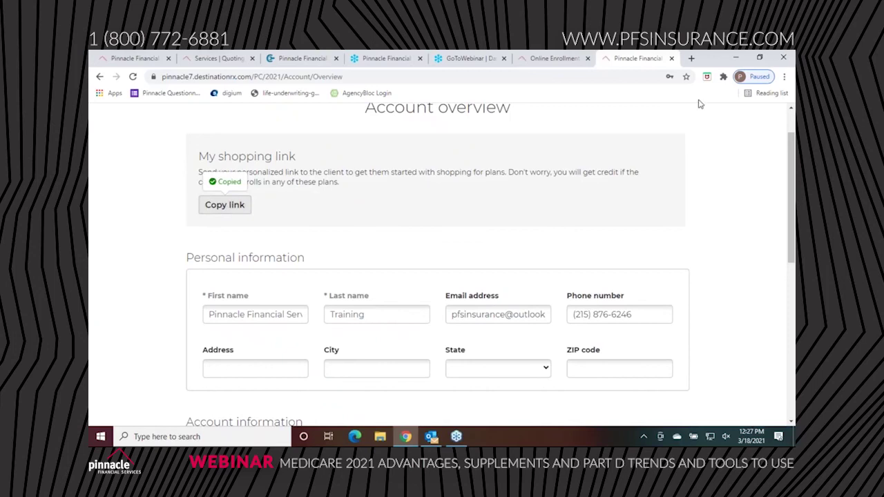
Load the copied shopping link in a new browser tab and look over the client-facing Connect4Medicare home page
click(691, 58)
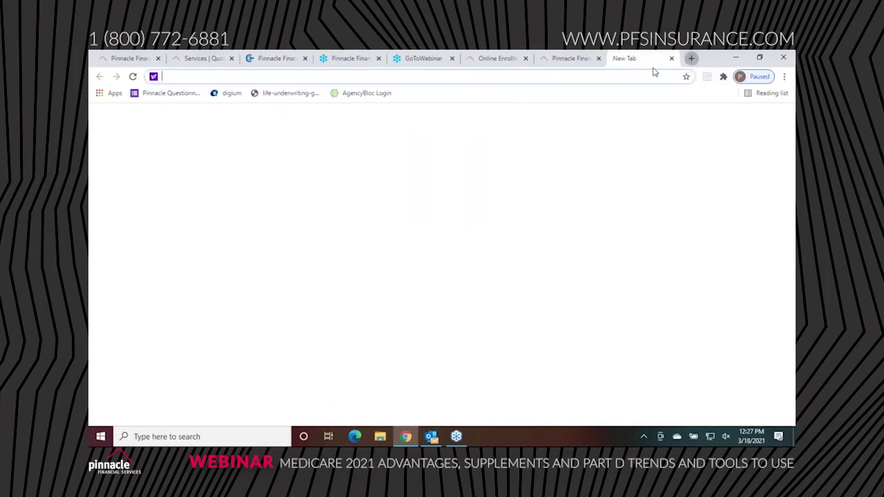
key(ctrl+v)
key(Return)
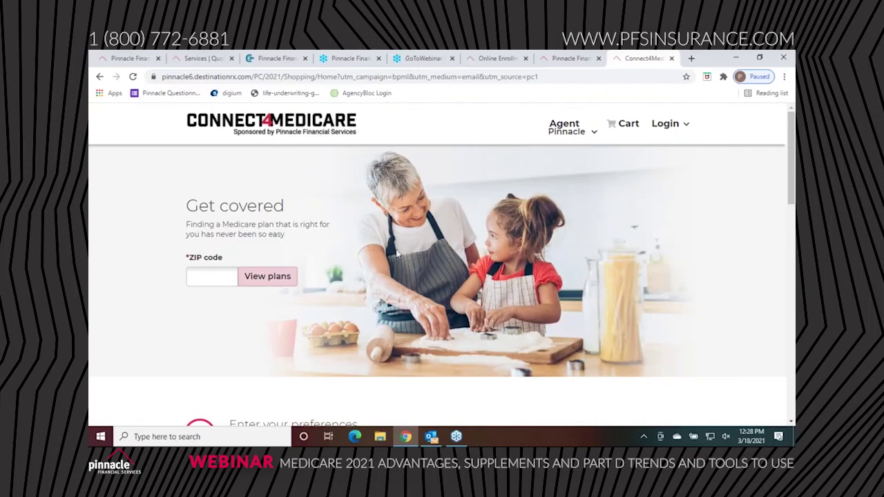
scroll(345, 234, down, 3)
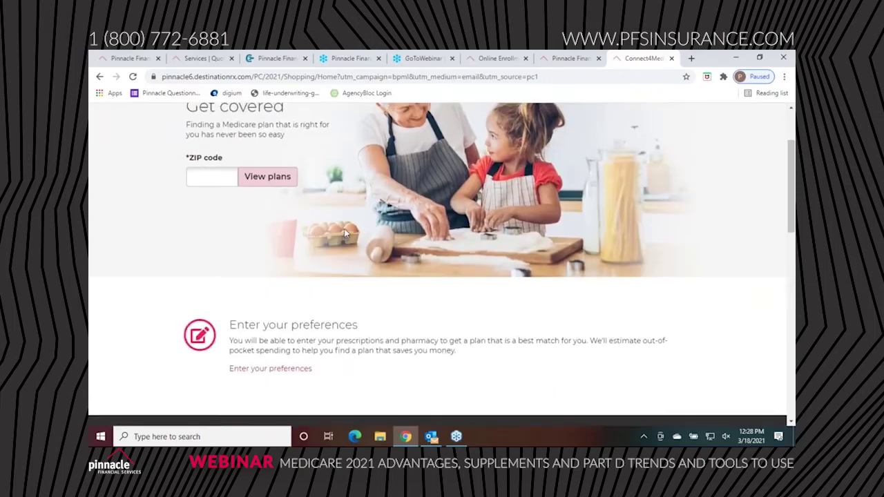
scroll(345, 233, up, 3)
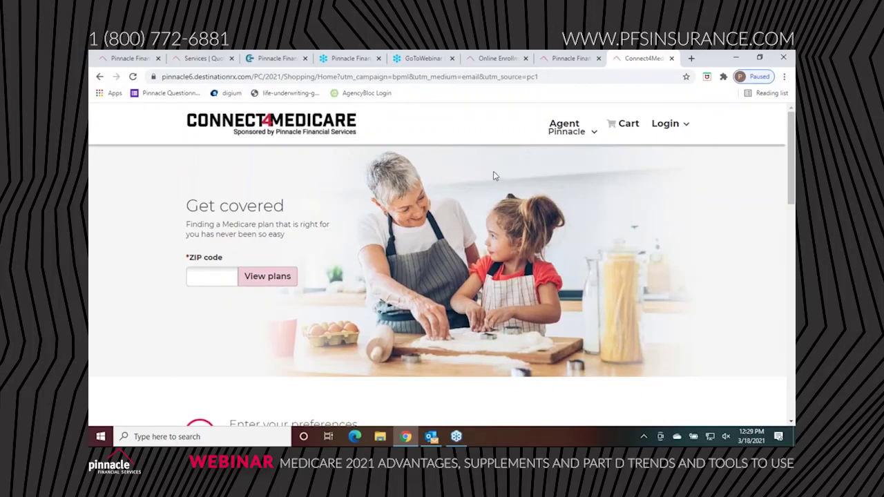
Close the client shopping page and the account overview, and open the 2021 SunFire platform from Pinnacle's online enrollment page
click(671, 58)
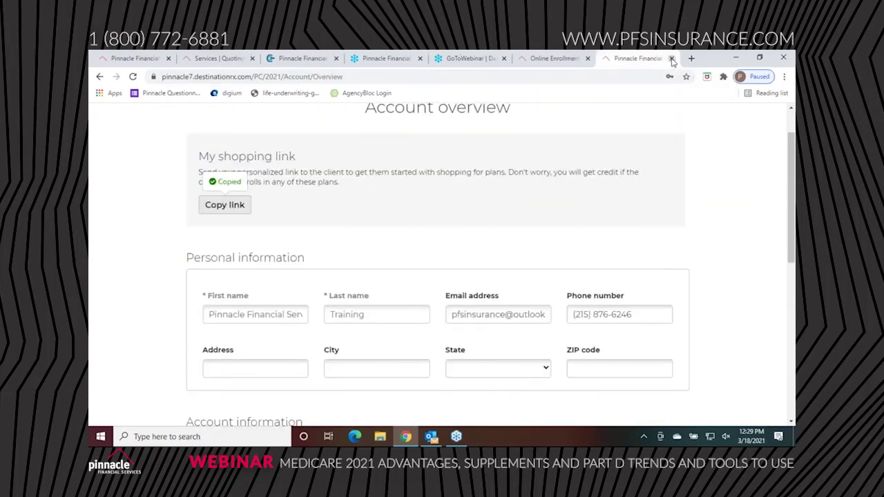
click(669, 59)
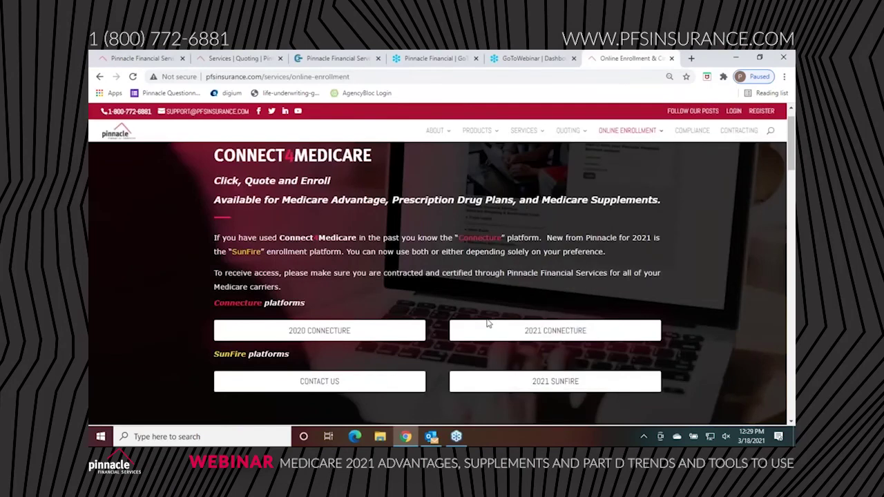
click(535, 391)
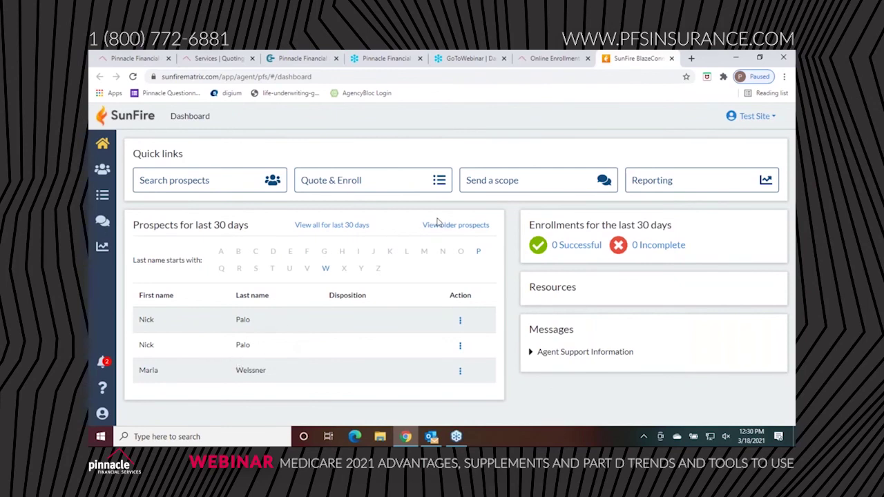
Start completing a scope of appointment in SunFire and look through its confirmation form's product choices and beneficiary fields
click(489, 181)
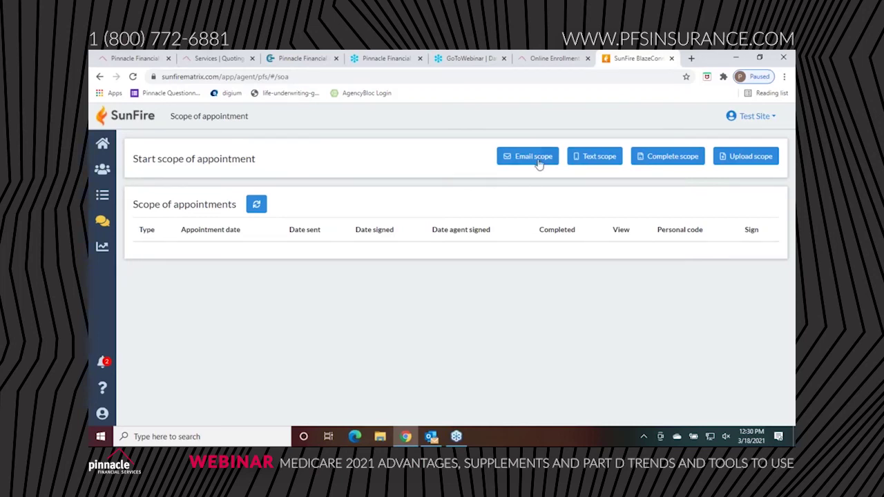
click(661, 158)
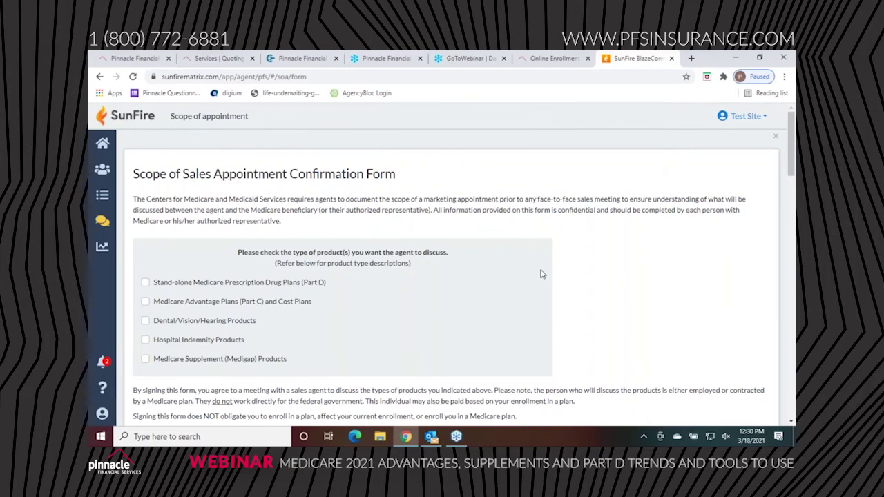
scroll(542, 274, down, 3)
scroll(539, 278, down, 3)
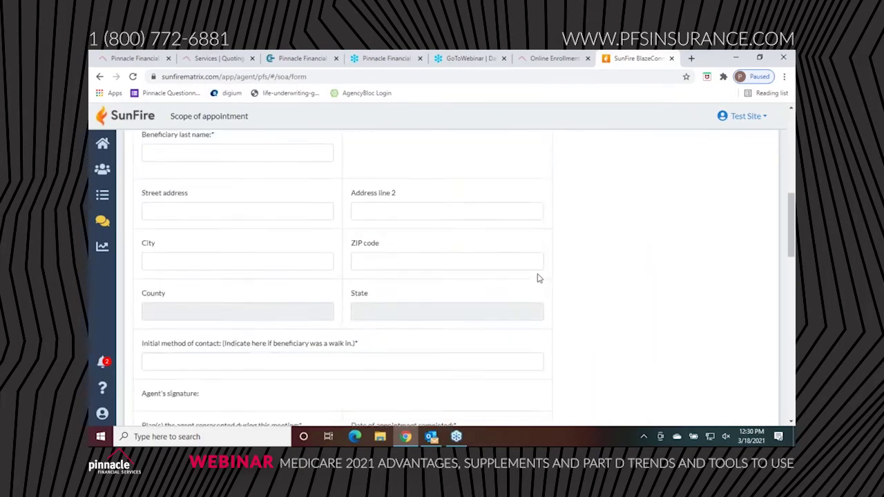
scroll(539, 278, up, 6)
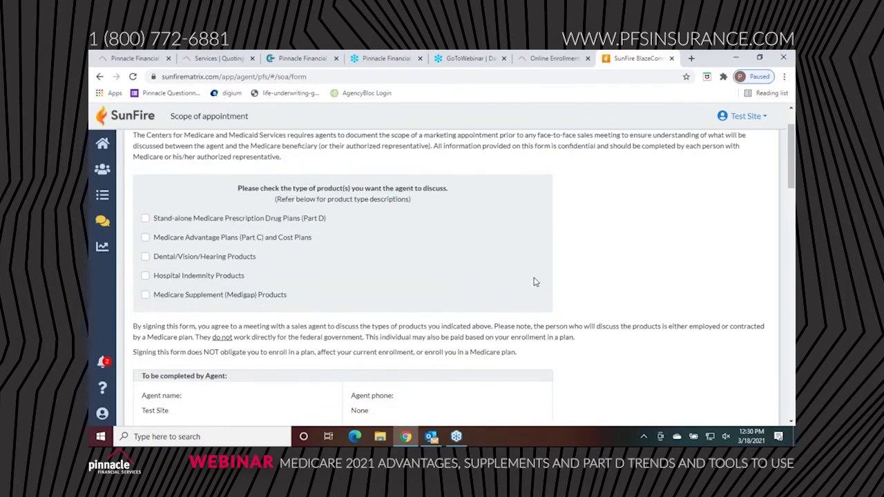
Draw a sample signature in the scope form's beneficiary signature field, and return to the scope of appointment overview without saving
scroll(535, 282, down, 6)
scroll(533, 282, down, 5)
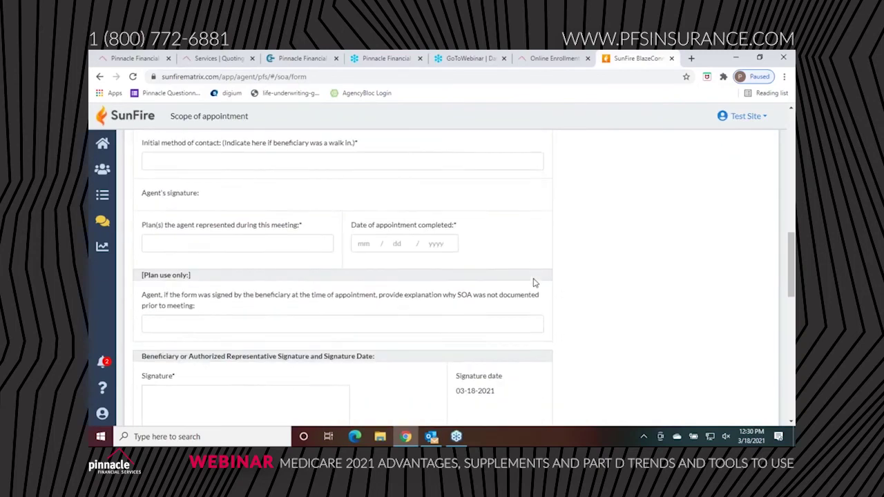
mouse_move(181, 218)
mouse_down()
mouse_move(184, 209)
mouse_move(270, 247)
mouse_move(244, 219)
mouse_move(312, 224)
mouse_up()
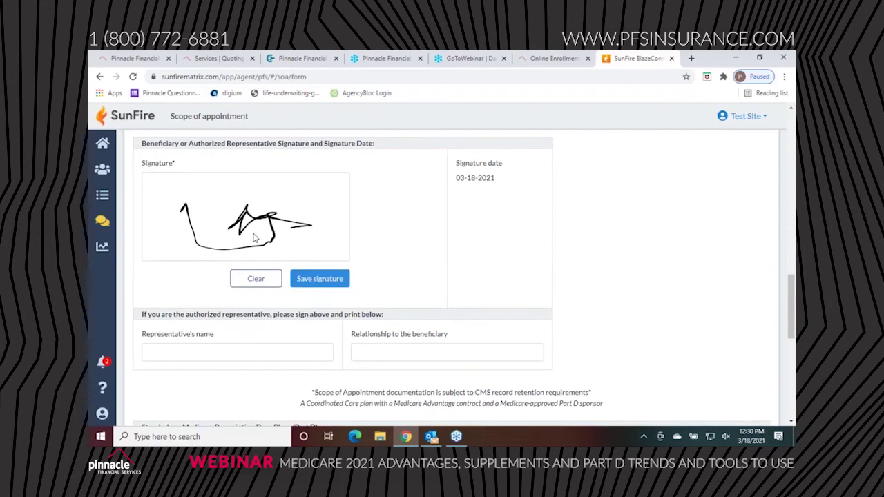
scroll(254, 238, down, 10)
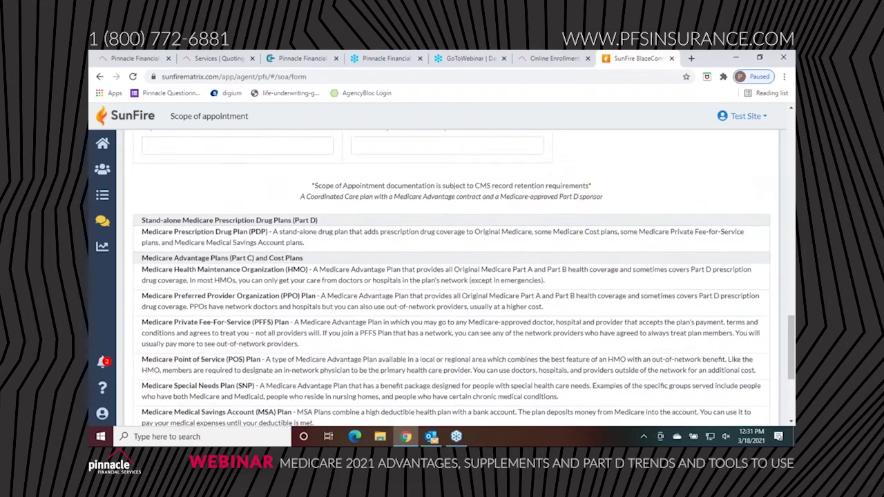
scroll(253, 237, up, 20)
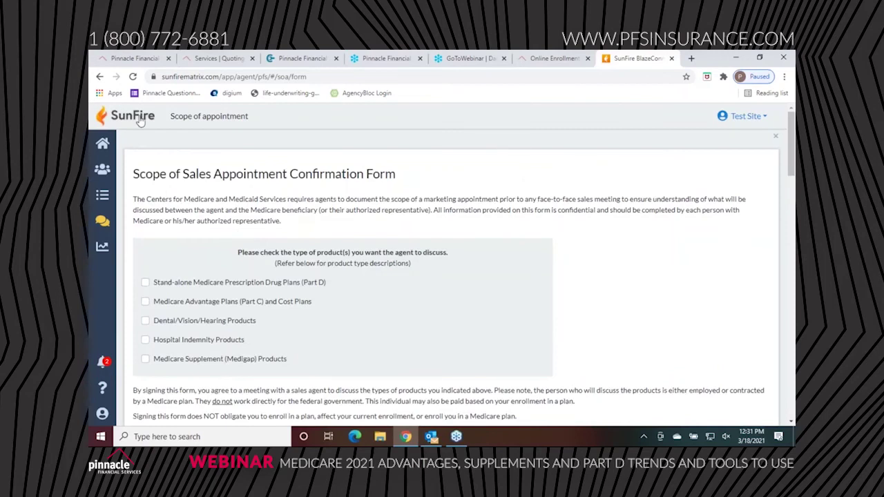
click(101, 76)
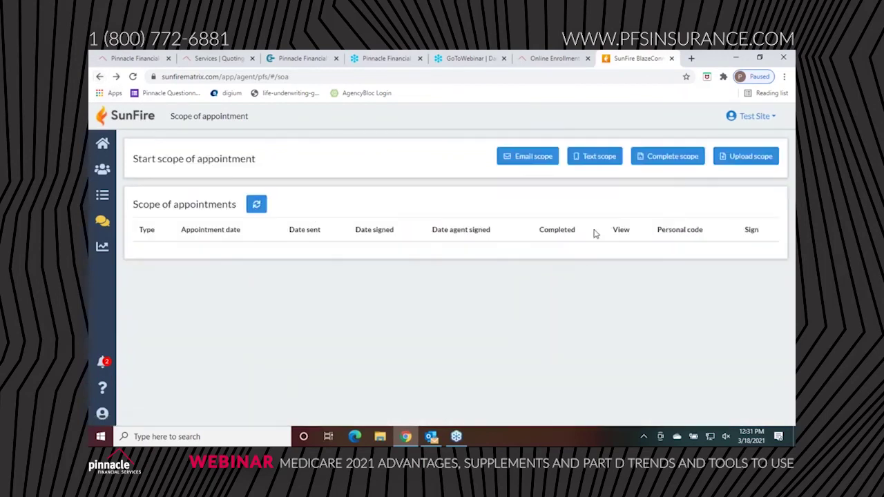
Start a text scope of appointment and choose stand-alone Part D plans and Medicare Advantage and Cost Plans for discussion
click(595, 165)
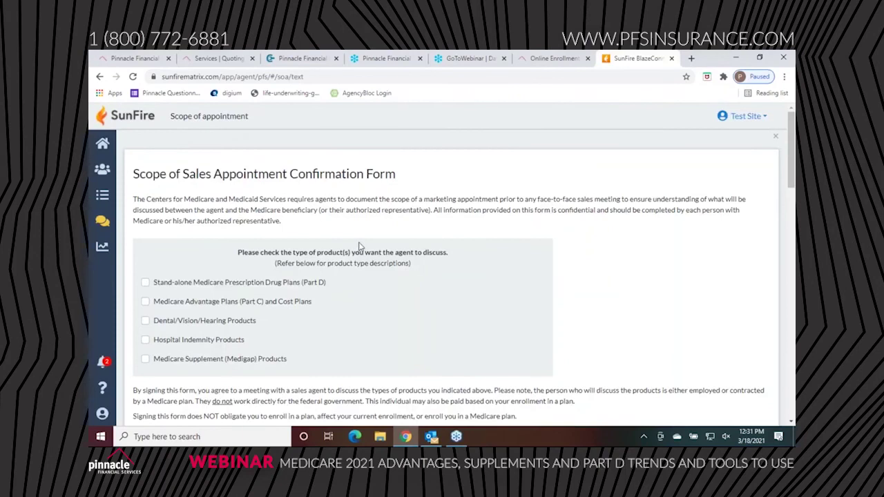
scroll(359, 247, down, 1)
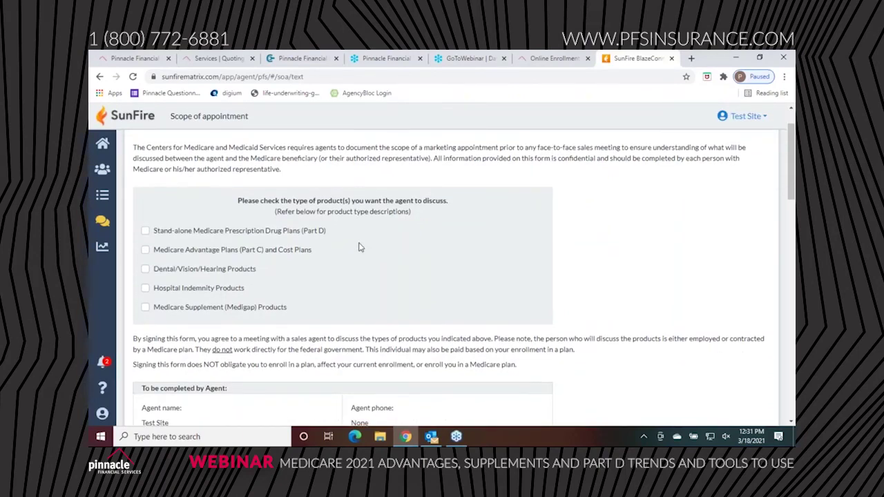
click(145, 230)
click(145, 249)
Try to text the scope with its beneficiary fields blank, check the required fields, and return to the scope of appointment overview
scroll(180, 232, down, 7)
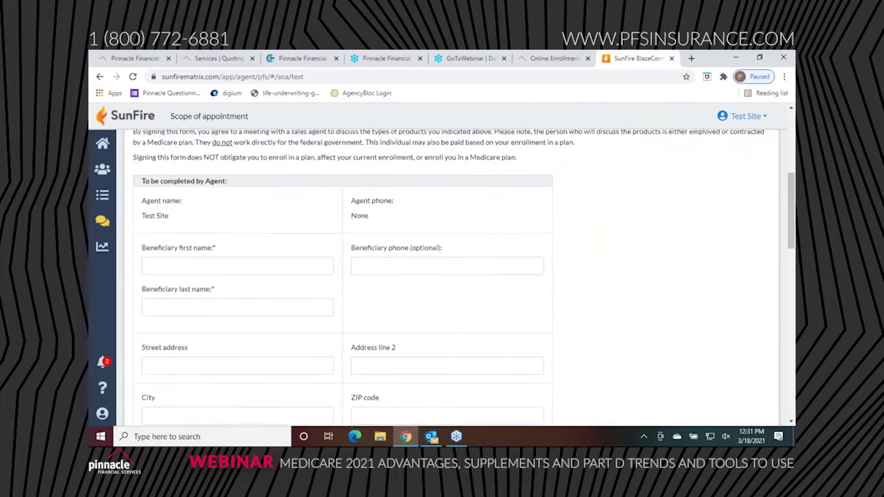
scroll(181, 232, down, 8)
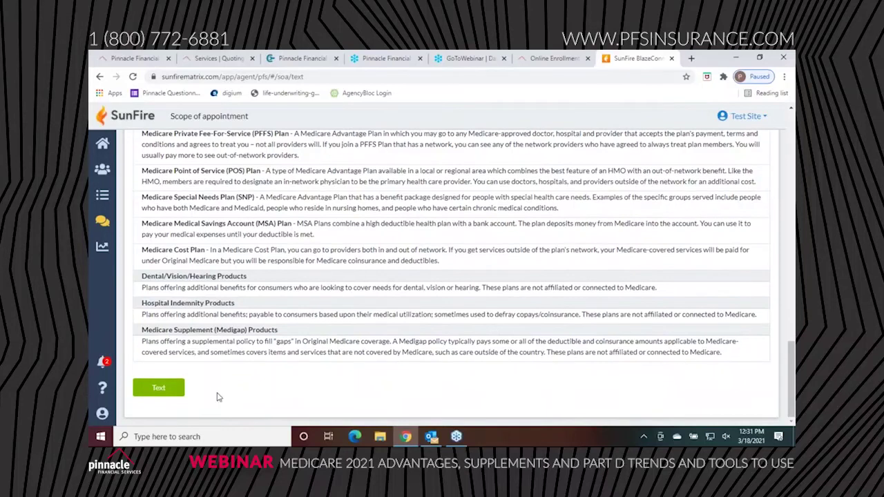
click(169, 389)
scroll(236, 319, down, 15)
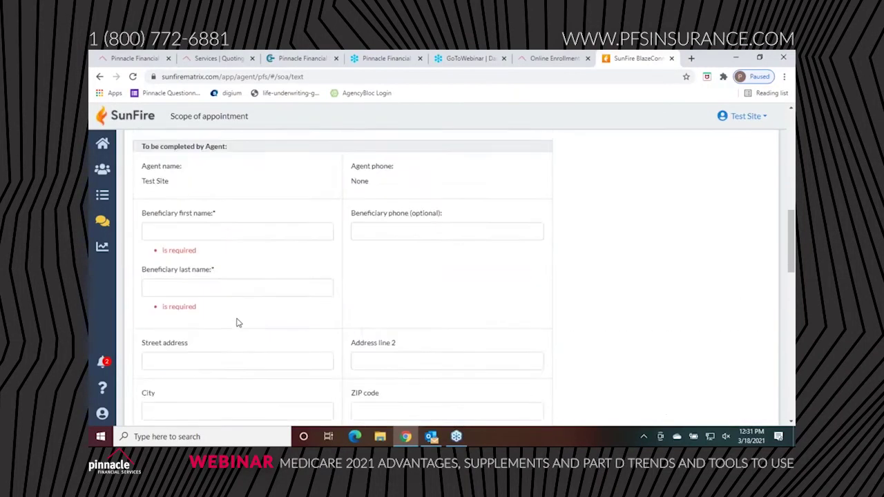
scroll(237, 319, down, 1)
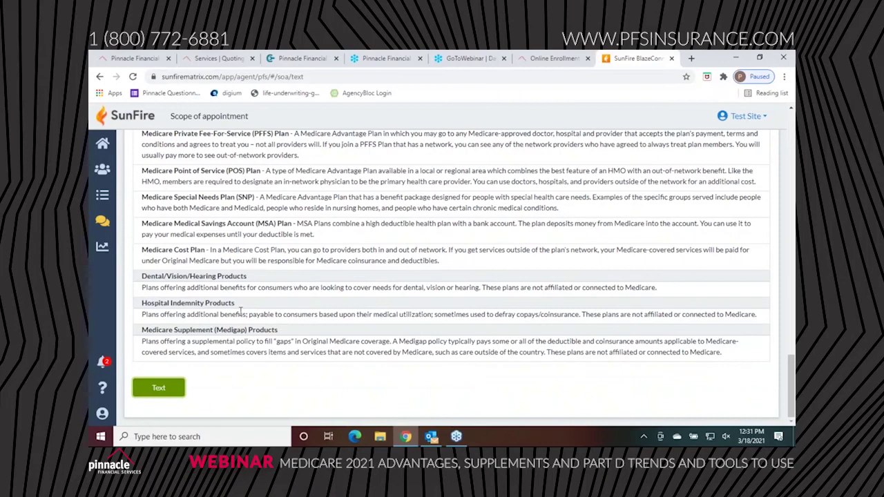
scroll(209, 348, up, 15)
scroll(243, 312, up, 3)
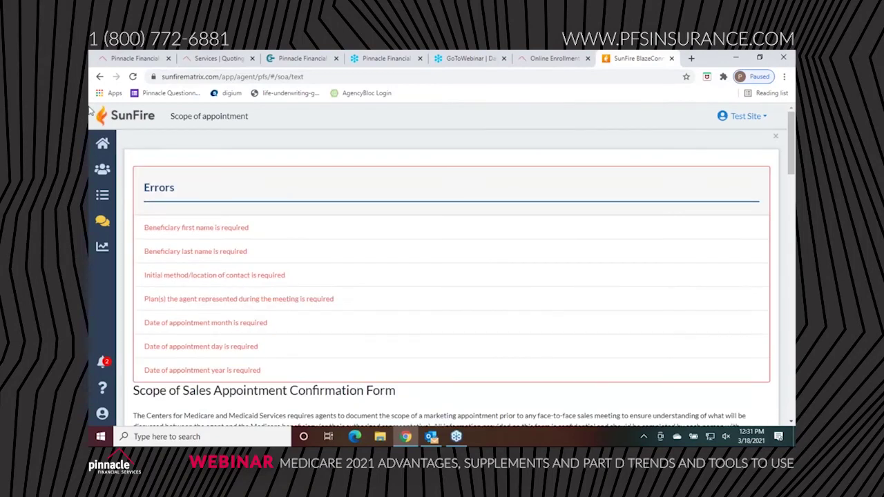
click(99, 76)
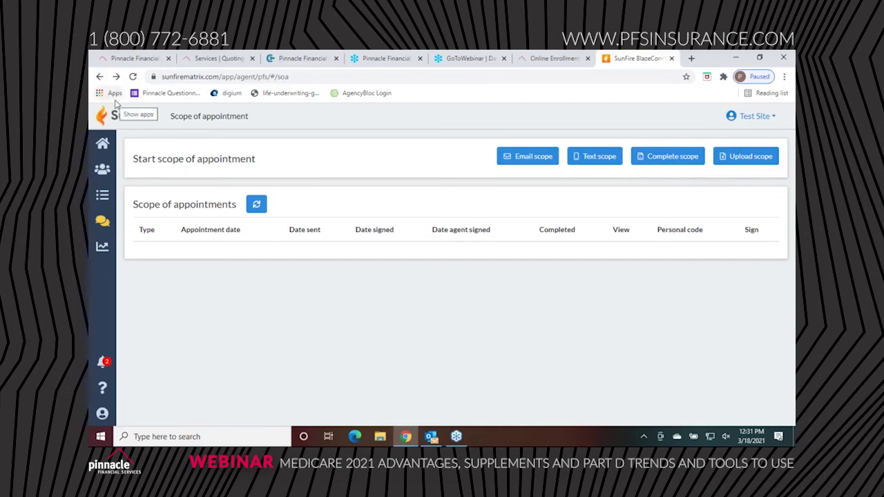
Start a Quote & Enroll session from the SunFire dashboard and enter ZIP code 18974 in the customer information
click(102, 146)
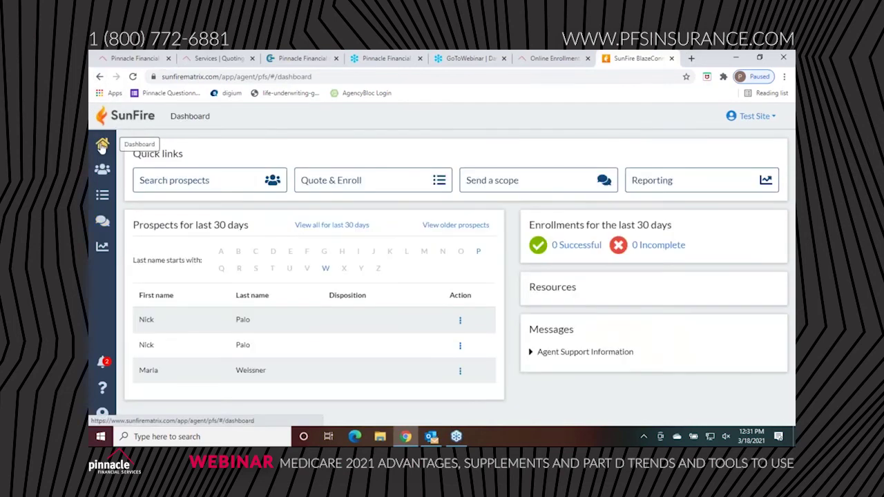
click(372, 183)
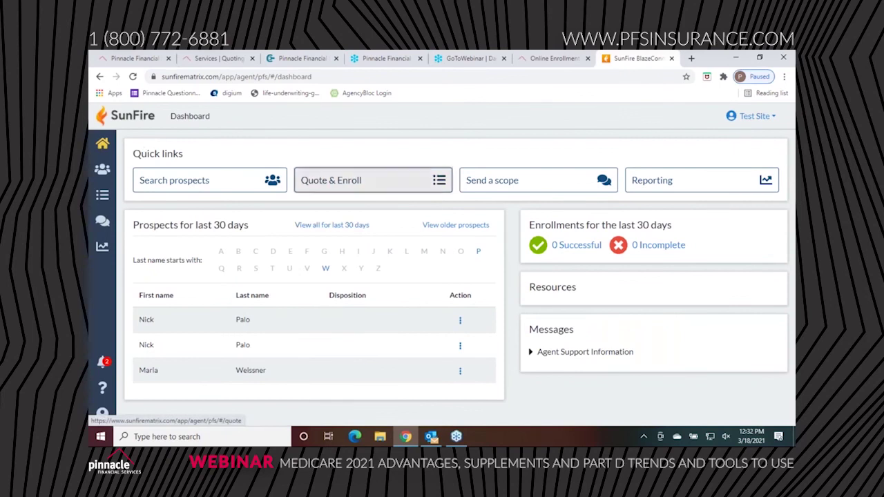
click(151, 160)
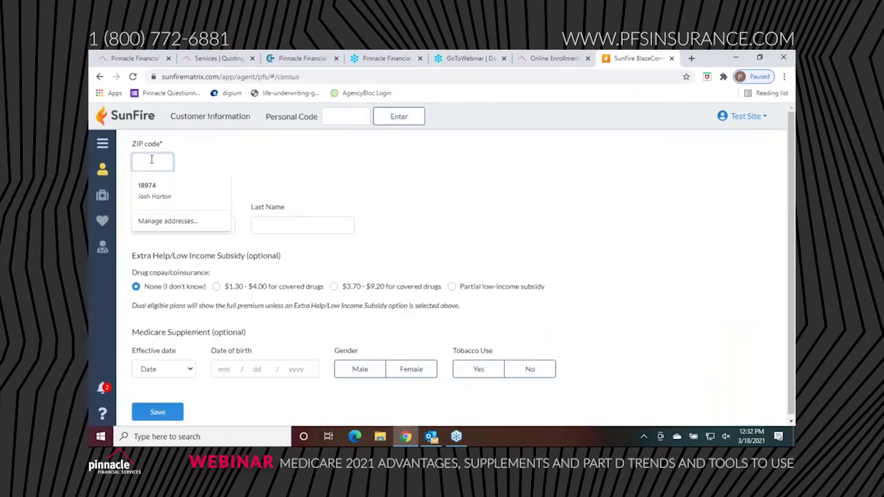
text(18974)
click(229, 158)
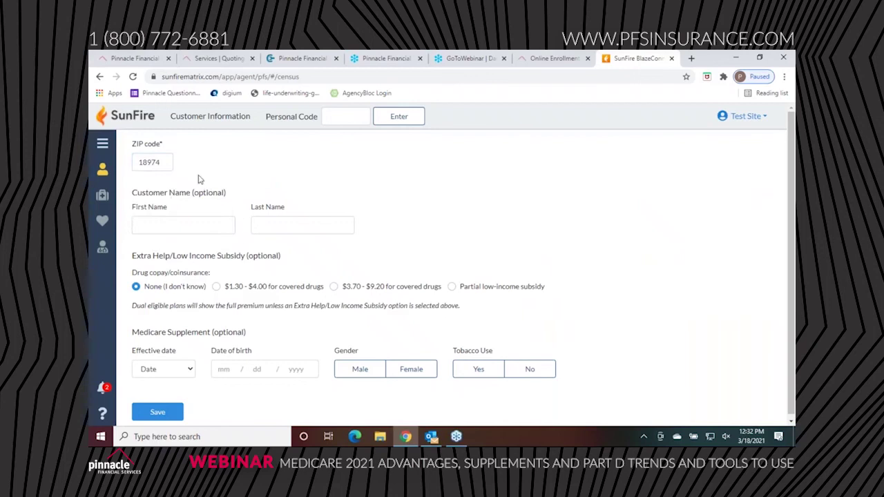
scroll(231, 193, down, 1)
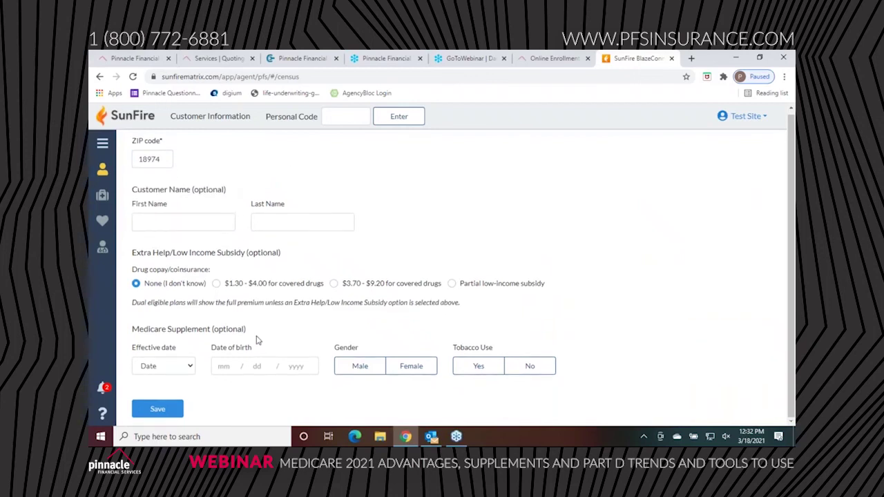